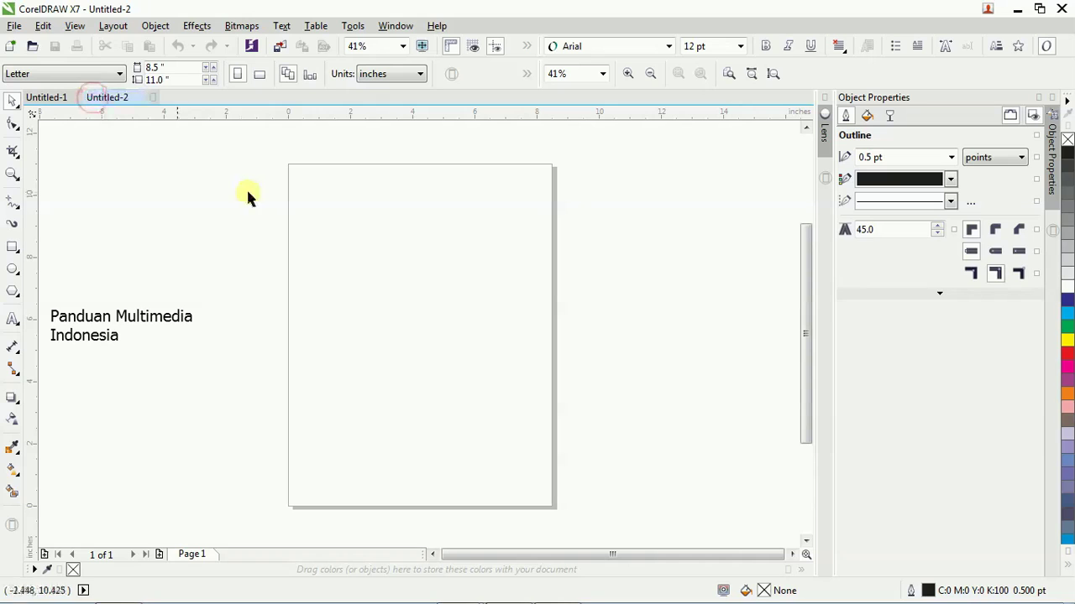
Make the page landscape and draw a rectangle about 11 by 8.5 inches covering it
click(259, 75)
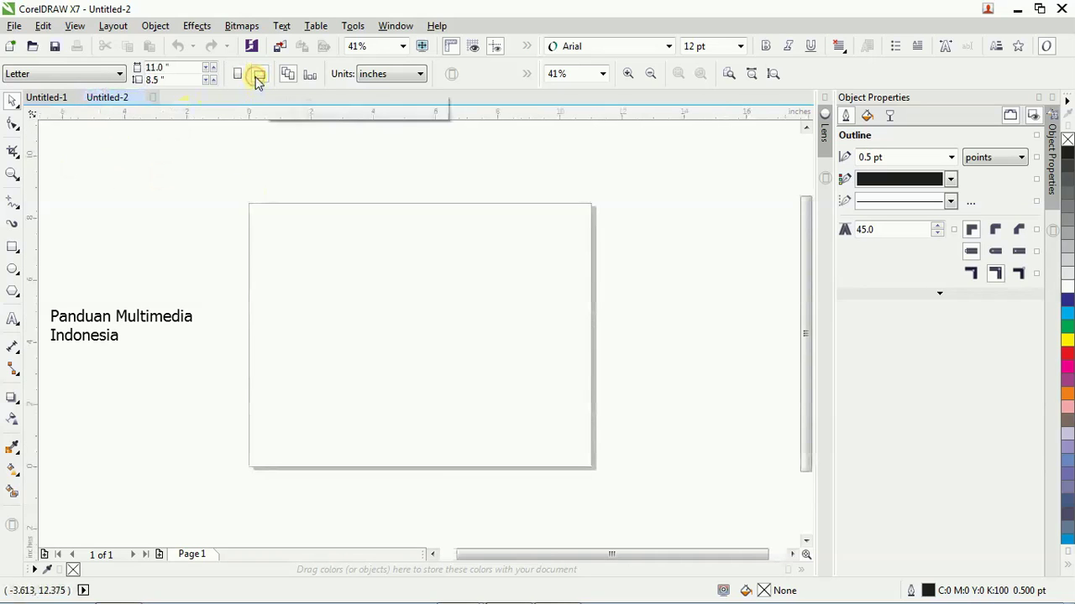
click(12, 246)
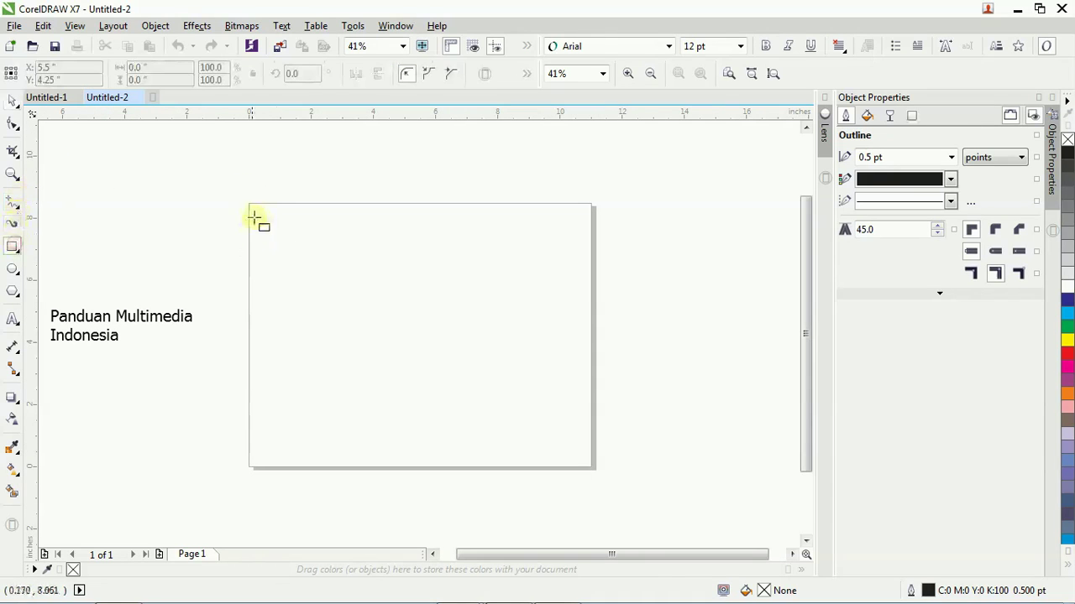
drag(249, 203, 585, 464)
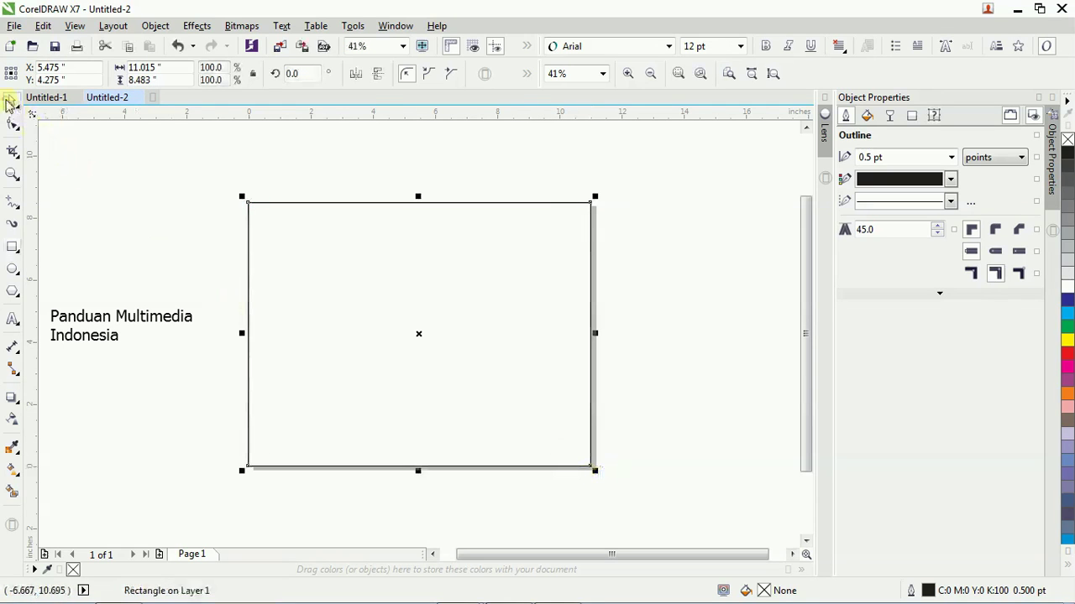
Draw an ellipse about 7.4 inches wide, move it over the page's upper-left area, and stretch it to about 6.05 inches high
click(13, 270)
drag(205, 333, 429, 499)
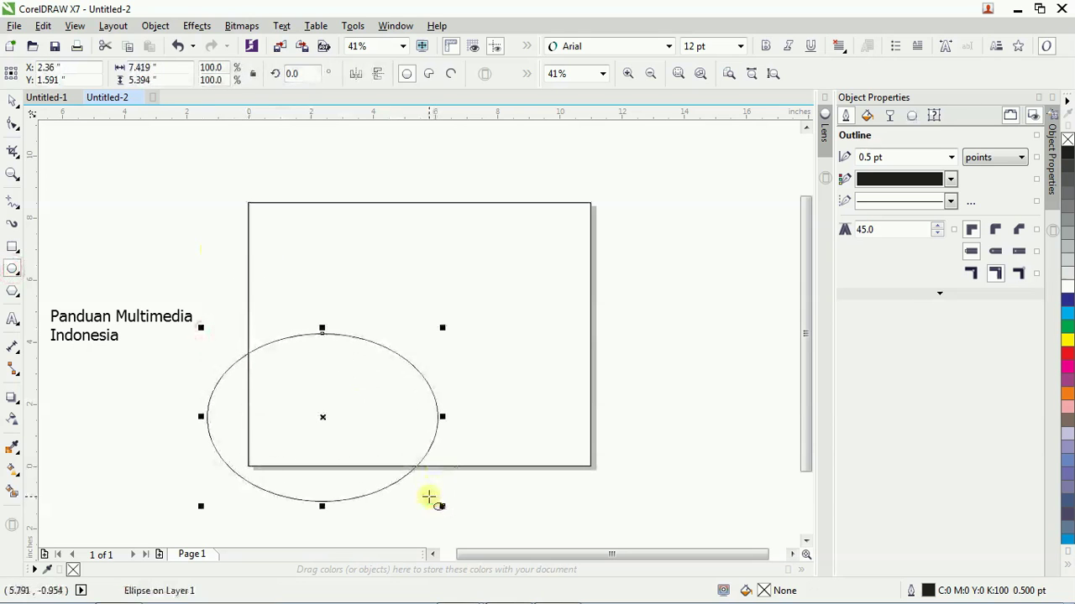
click(13, 100)
drag(324, 336, 359, 182)
mouse_move(358, 249)
mouse_down()
mouse_move(364, 266)
mouse_move(358, 259)
mouse_up()
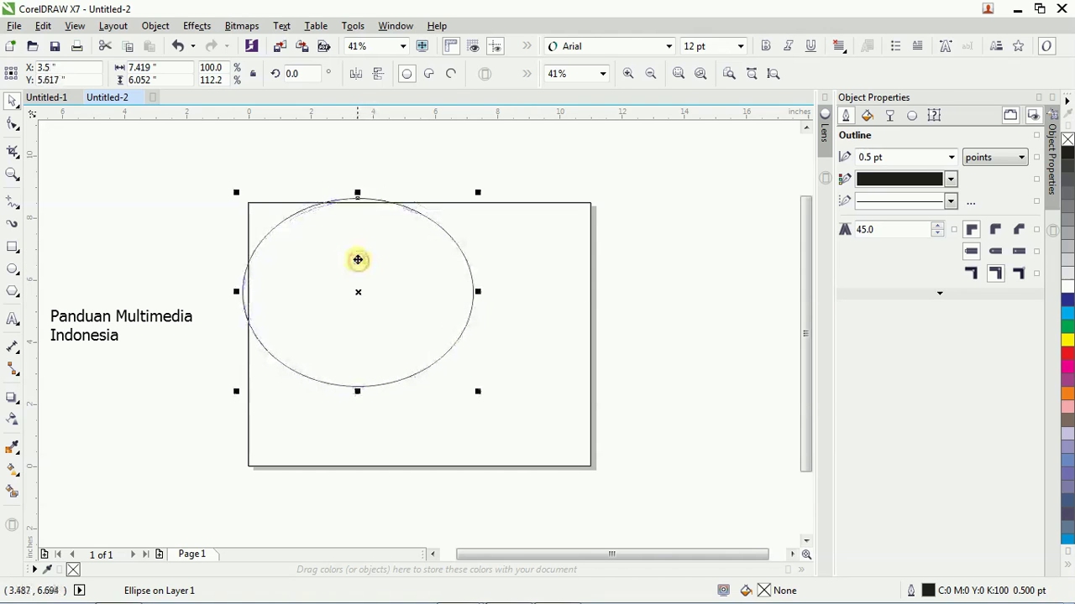
click(387, 158)
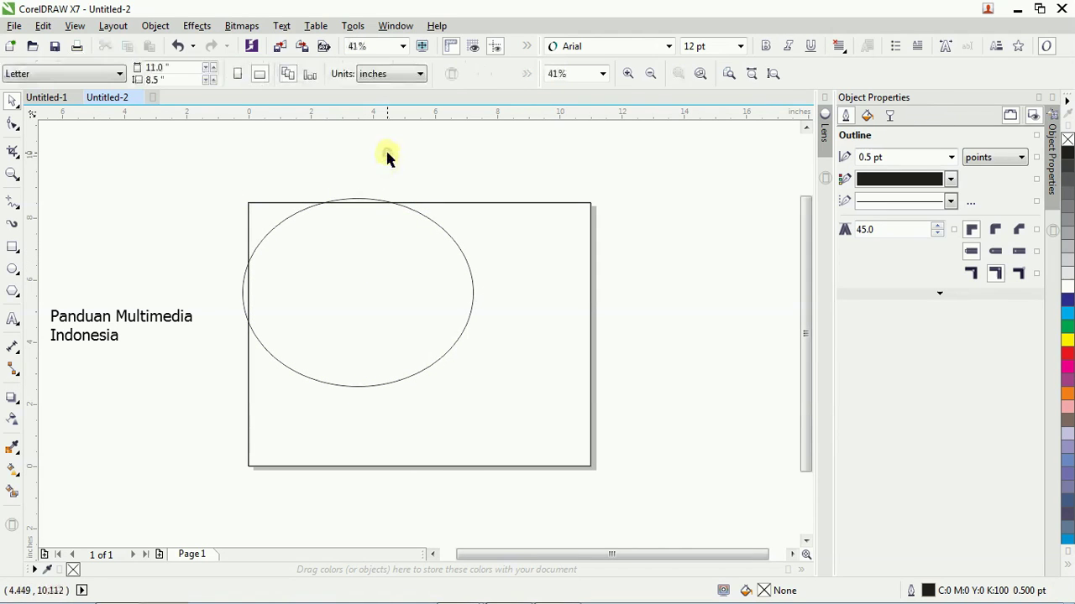
Smart-fill the rectangle's upper-left corner outside the ellipse with blue, and delete the ellipse
click(11, 495)
click(273, 213)
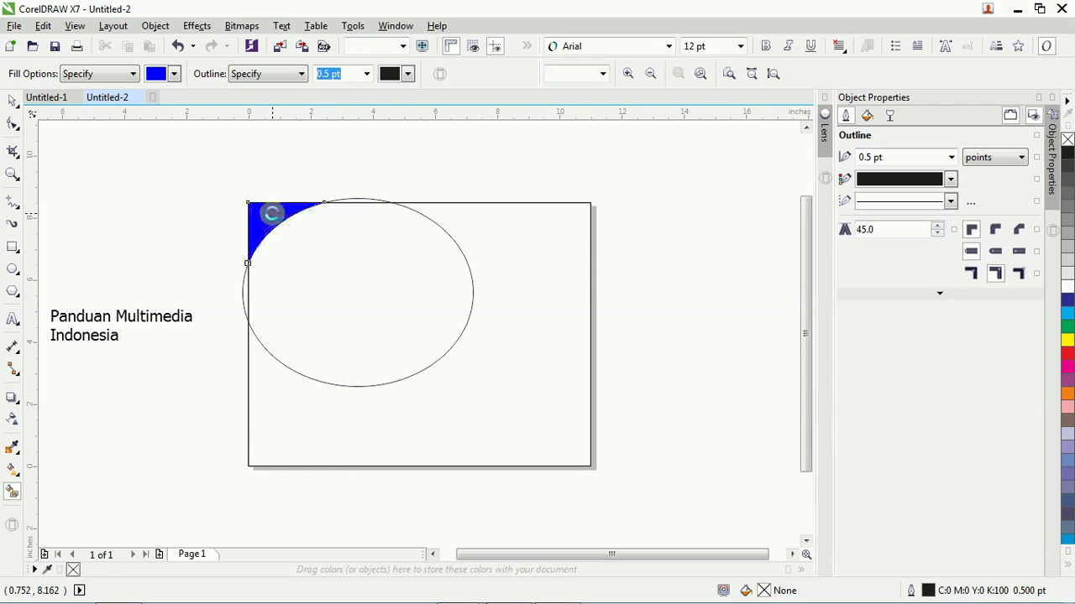
click(11, 101)
click(56, 252)
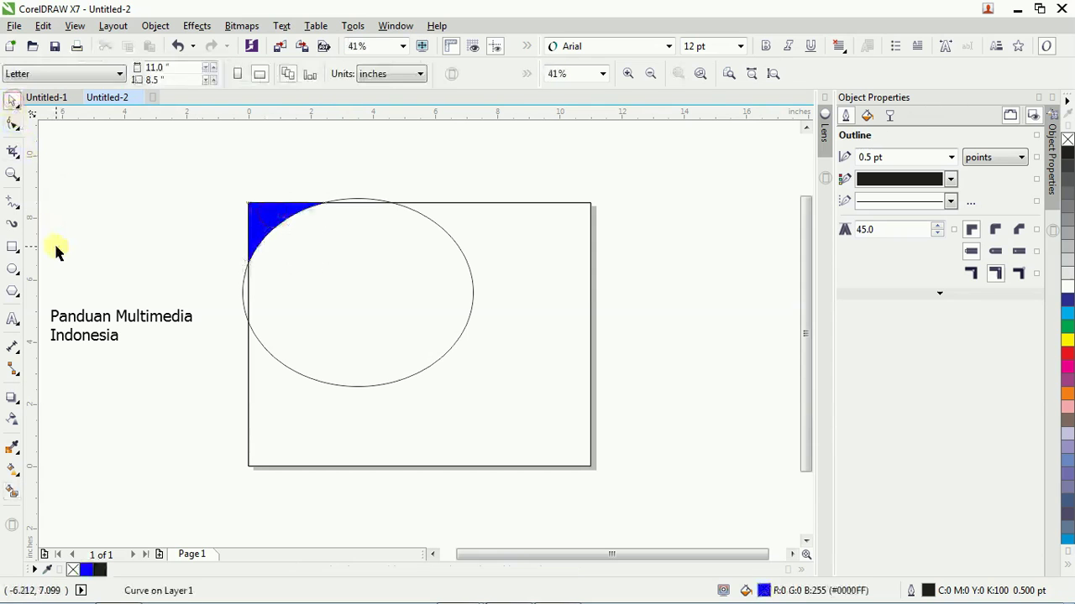
click(406, 292)
key(Delete)
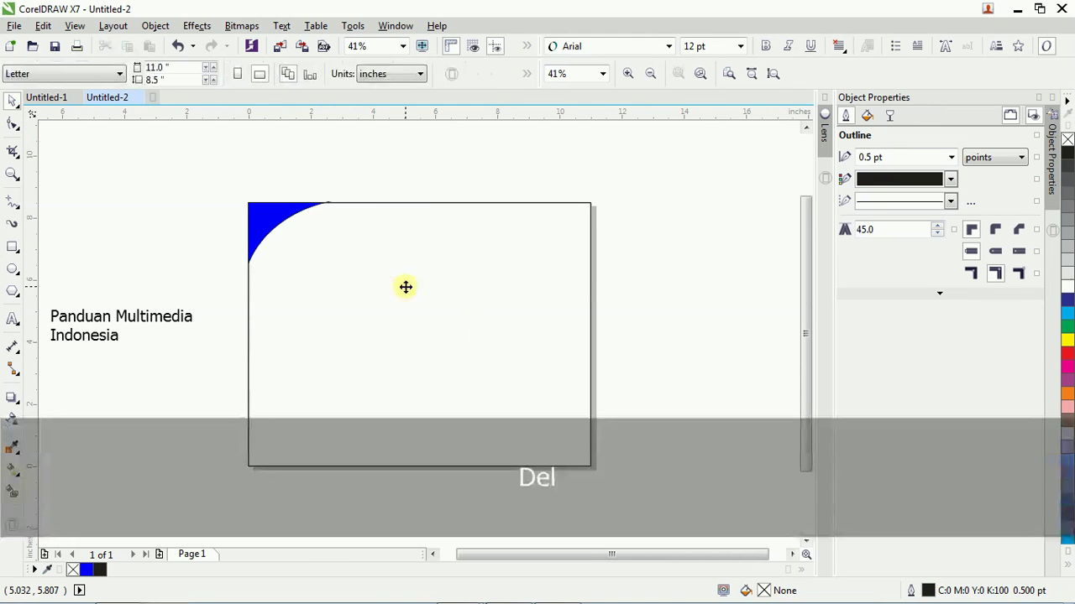
Apply a linear fountain fill running diagonally from lower left to upper right across the corner shape, with both end nodes red
click(14, 471)
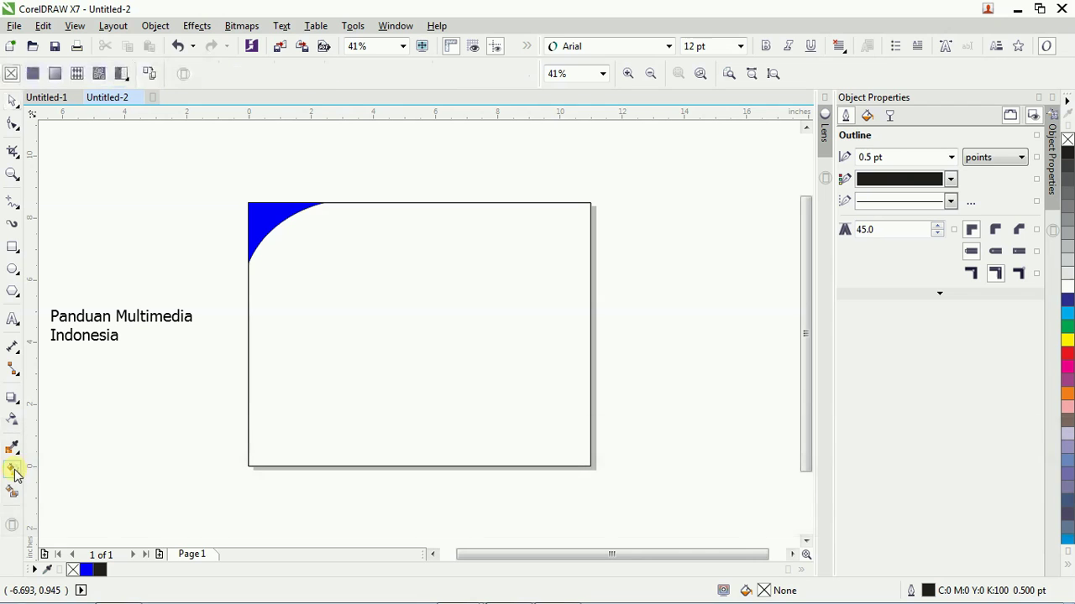
click(271, 228)
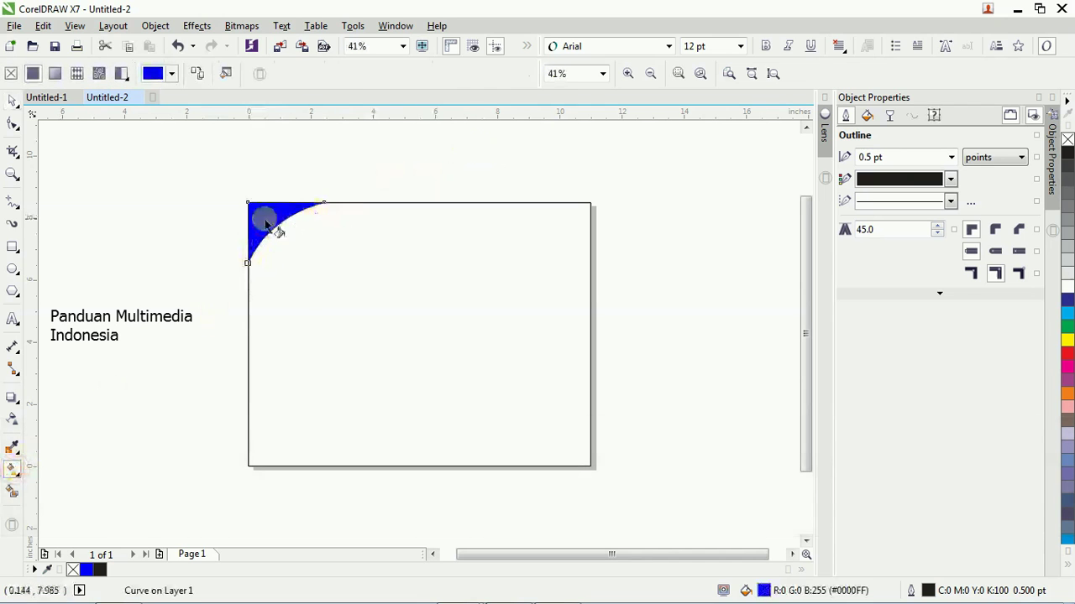
drag(271, 228, 425, 160)
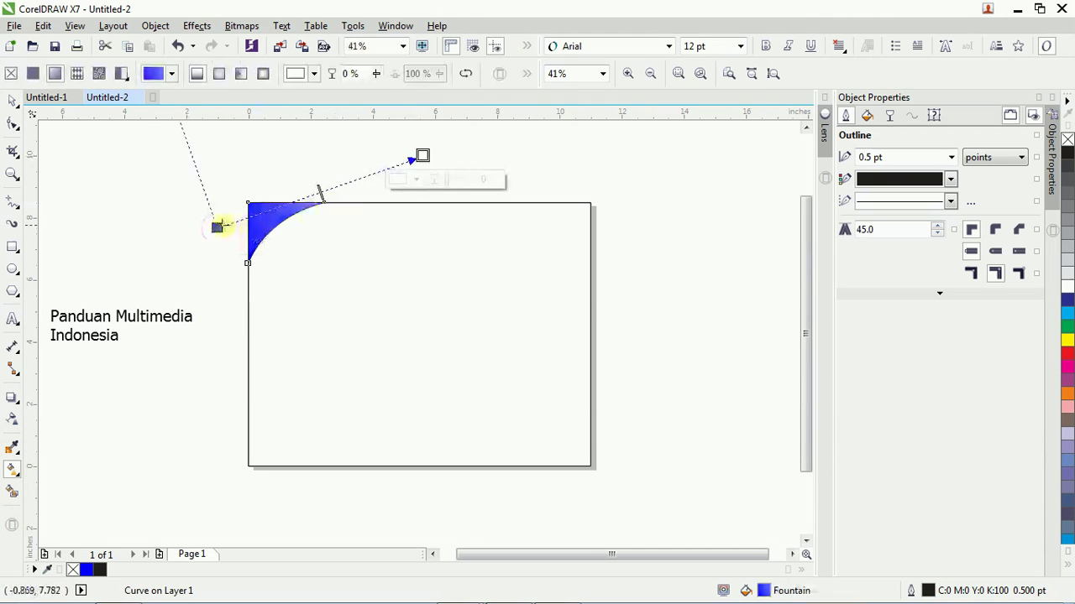
drag(216, 228, 199, 266)
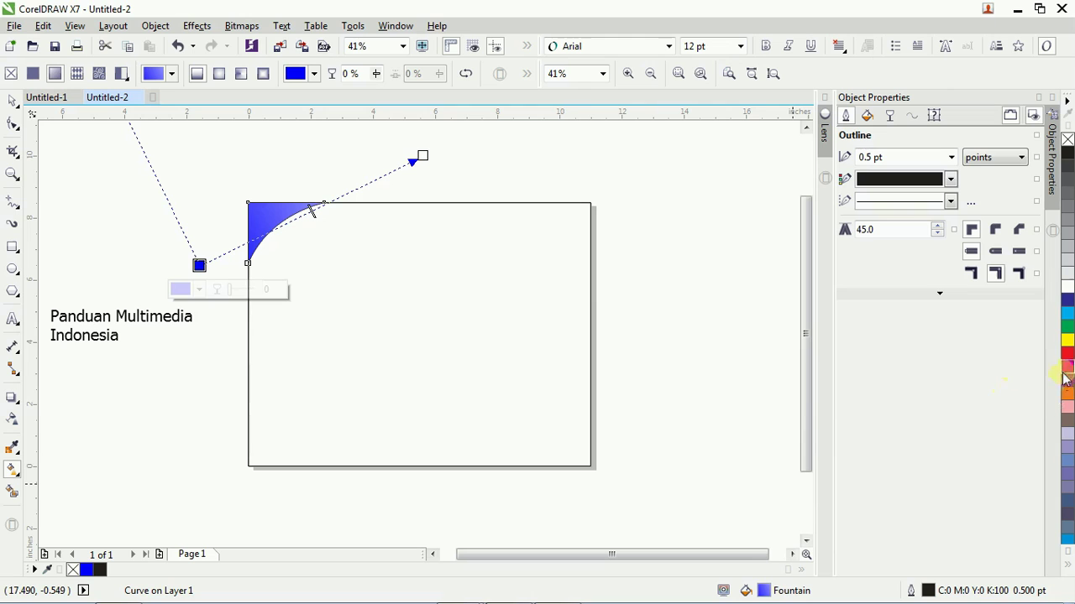
drag(448, 191, 423, 158)
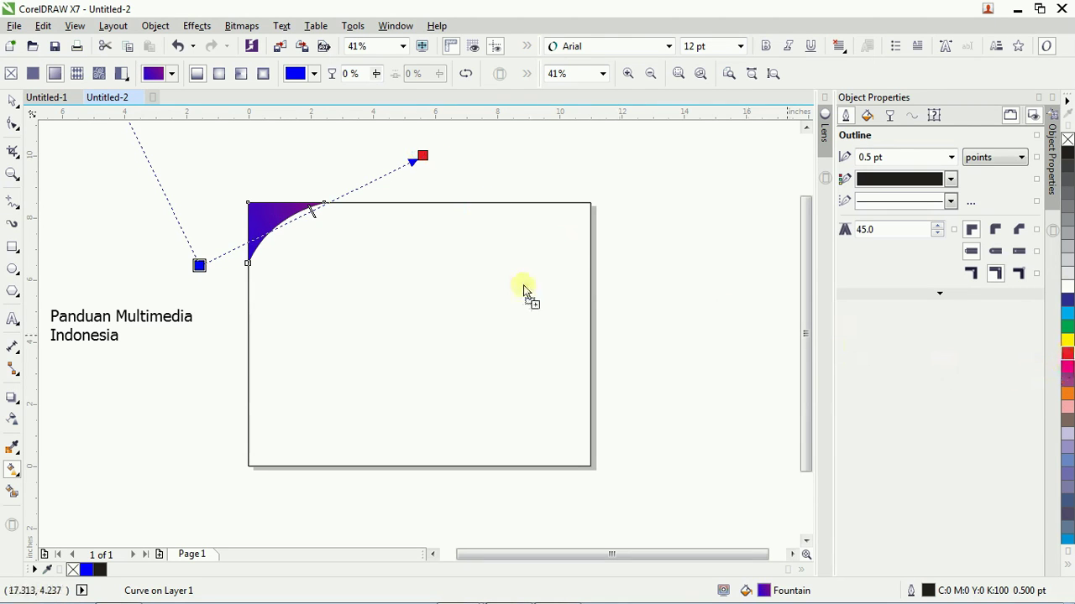
drag(216, 261, 180, 285)
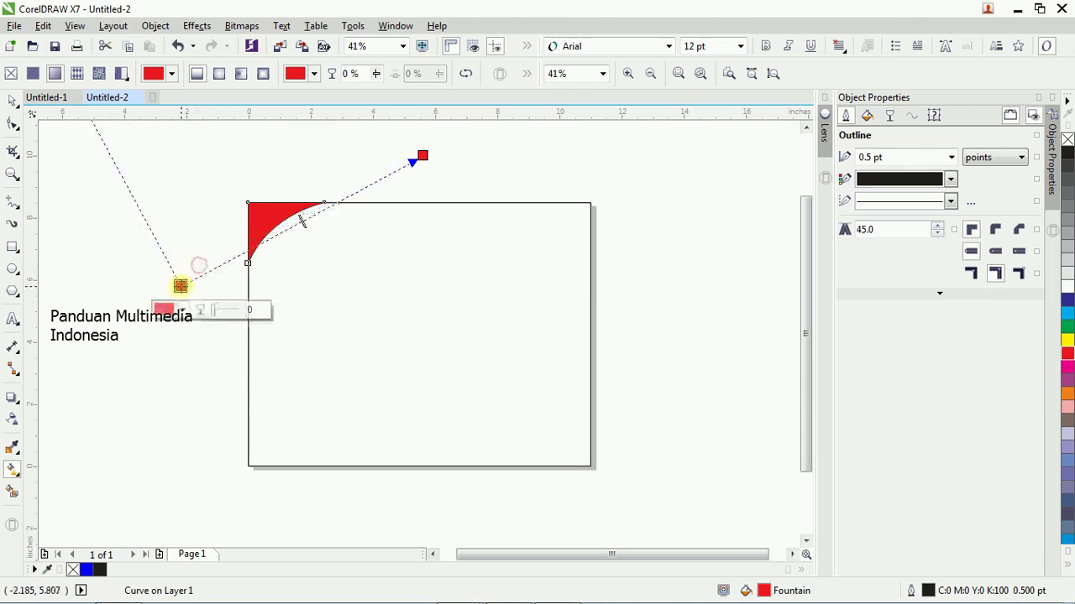
Set the gradient's lower-left node to a very dark red, about C55 M77 Y69 K80
click(183, 310)
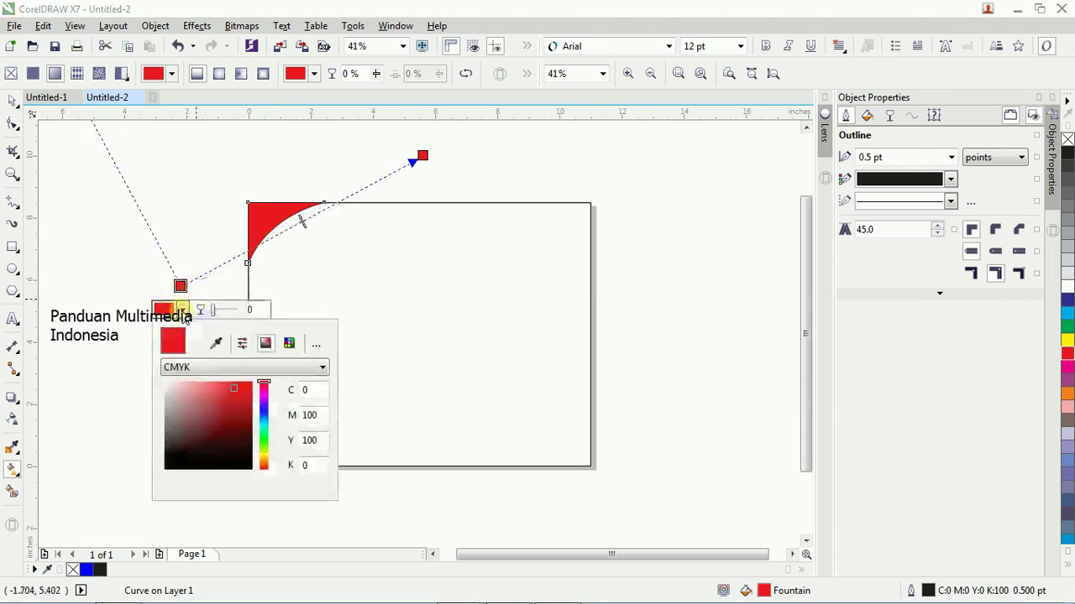
drag(235, 408, 257, 423)
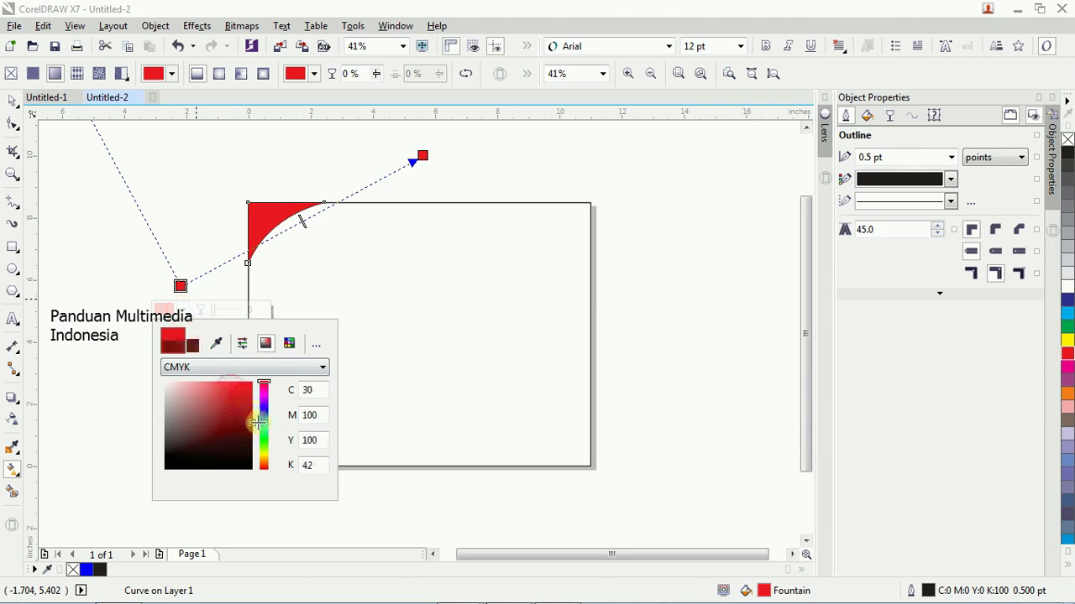
click(259, 423)
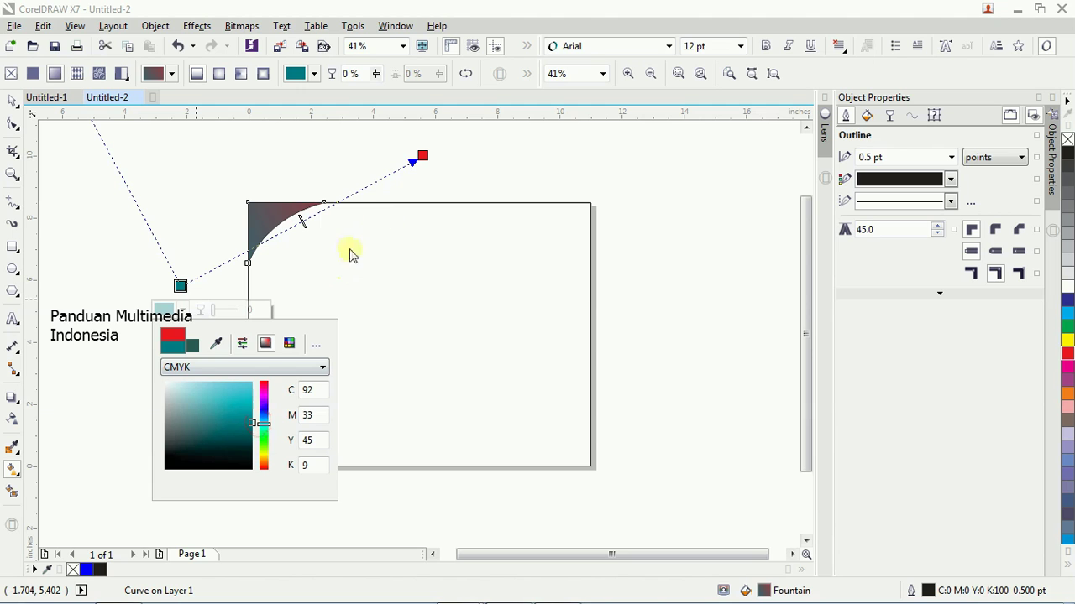
drag(259, 422, 265, 382)
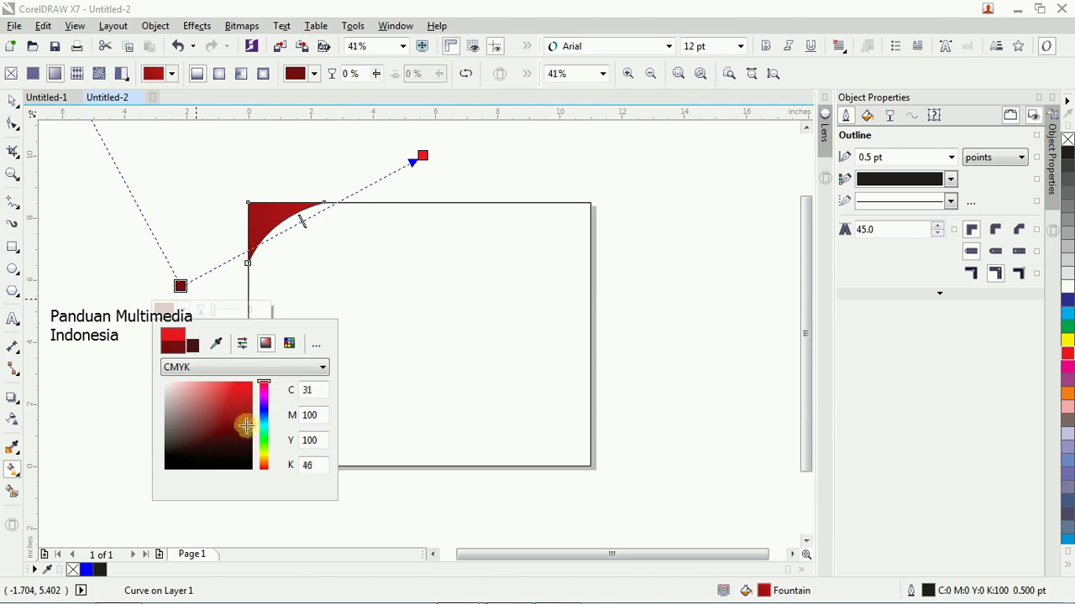
drag(248, 431, 250, 438)
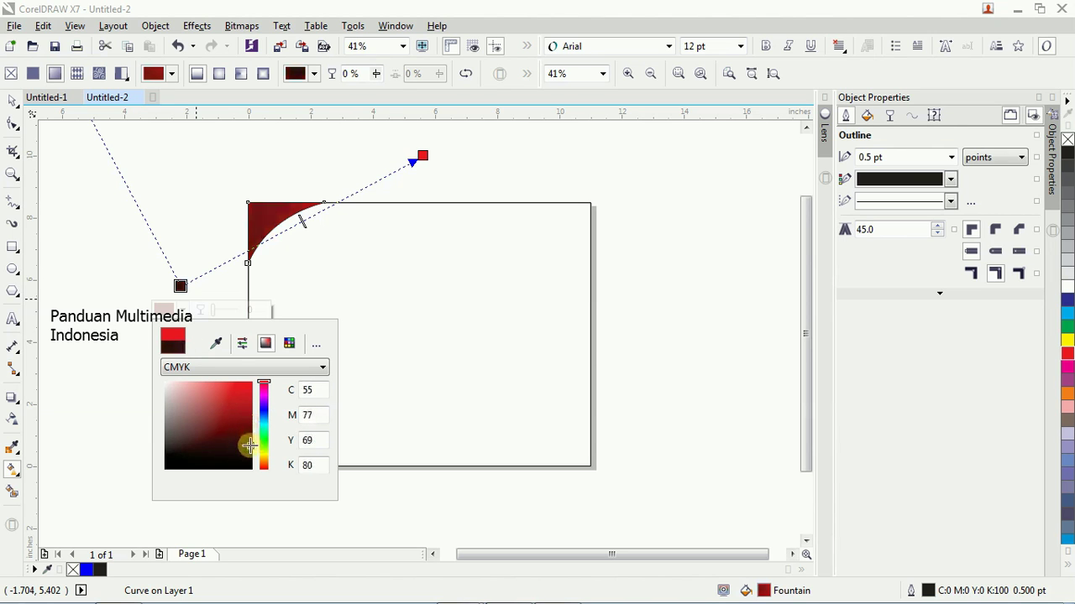
click(258, 234)
Move the gradient's dark and red end nodes closer to the corner shape and adjust the midpoint to refine the dark-to-red blend
key(z)
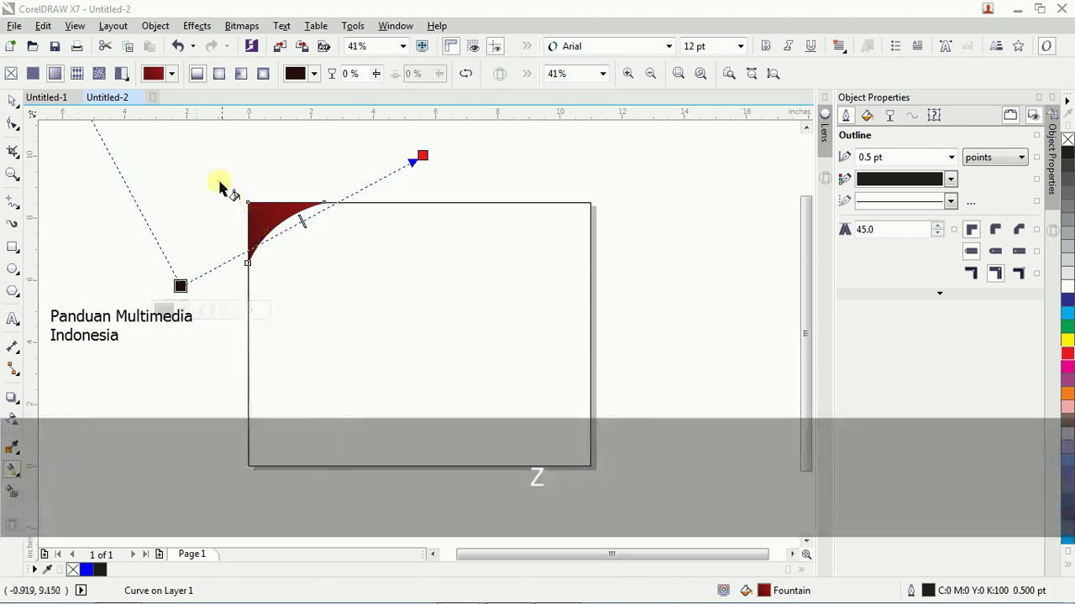
click(12, 101)
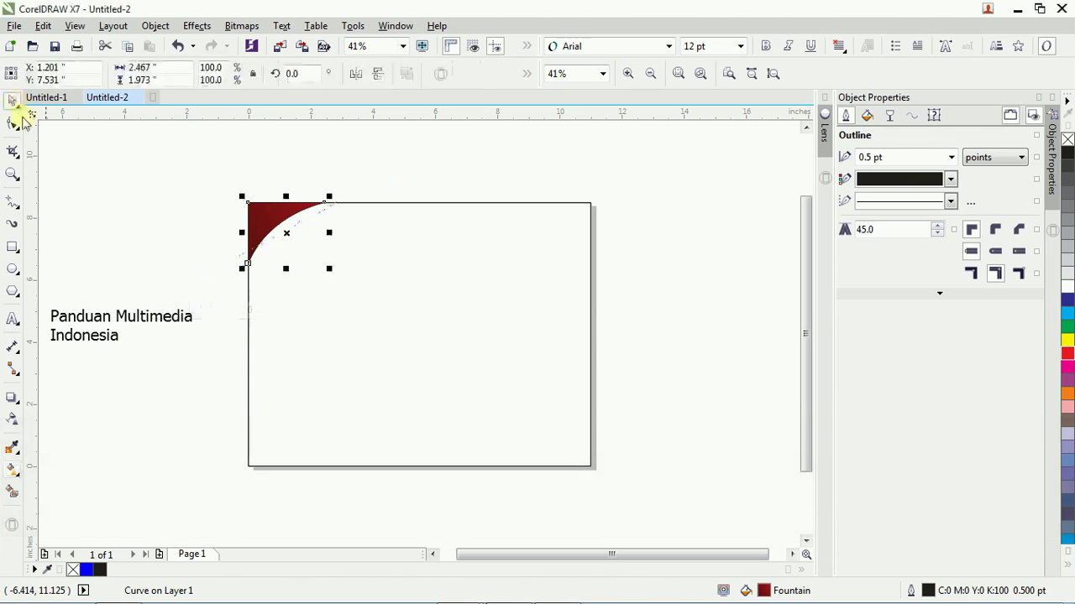
key(z)
drag(192, 149, 376, 295)
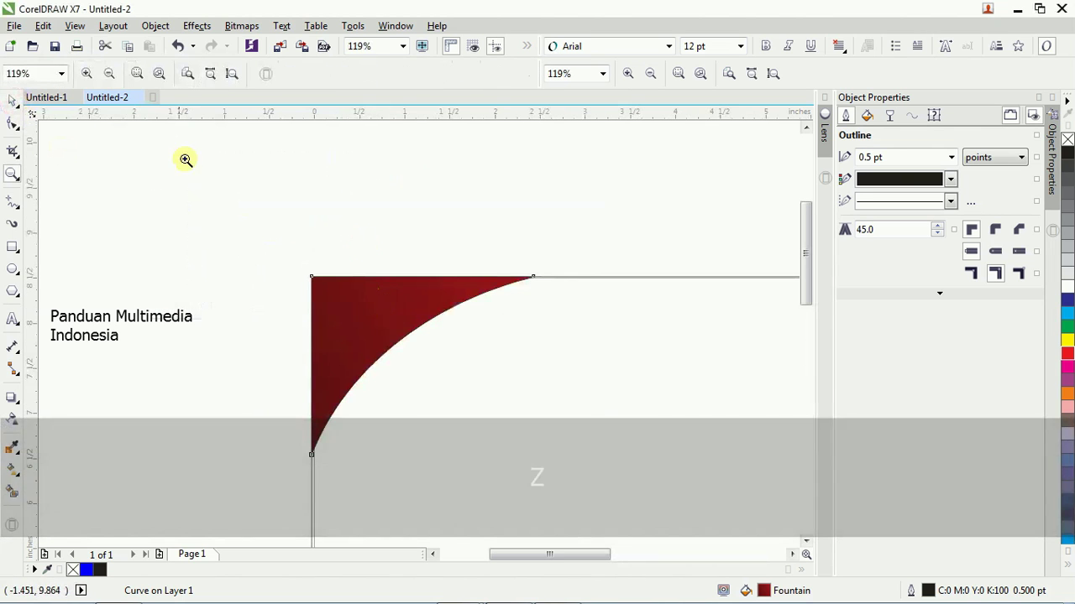
click(10, 102)
drag(571, 555, 566, 554)
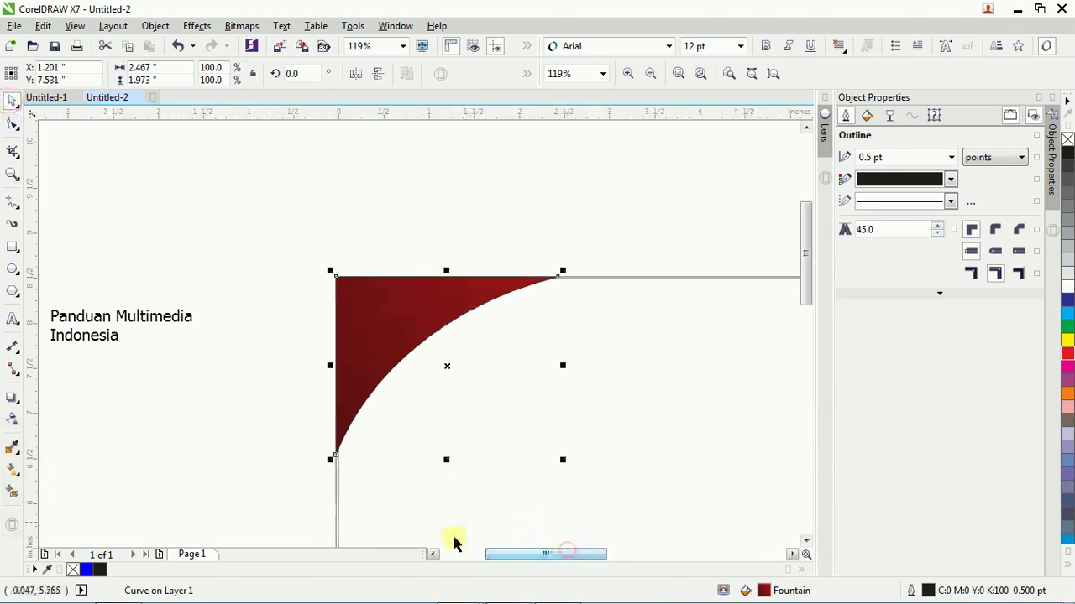
click(12, 473)
scroll(455, 374, down, 2)
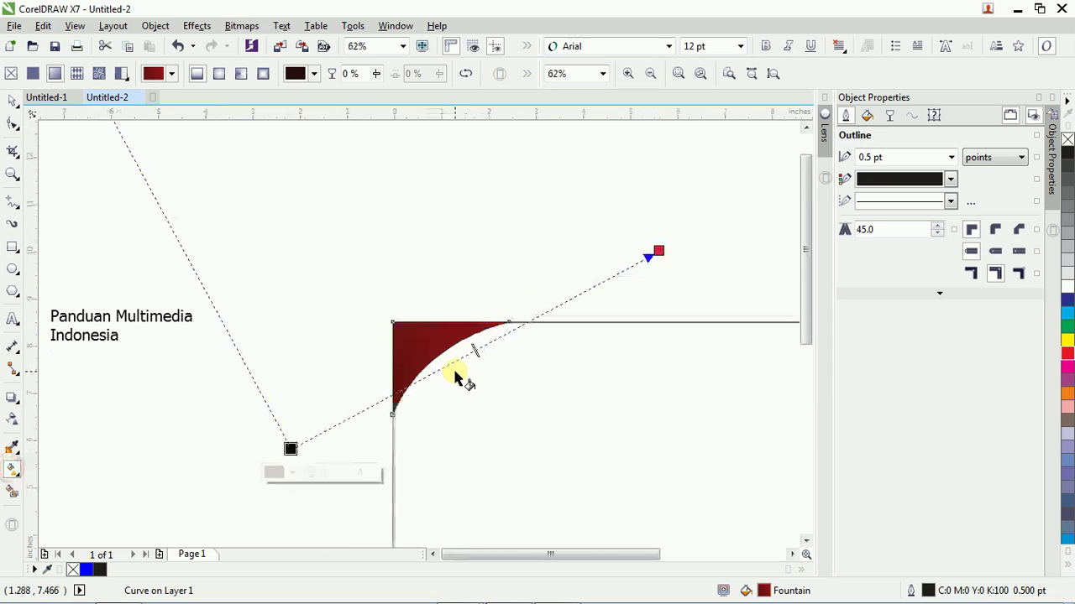
drag(659, 251, 544, 299)
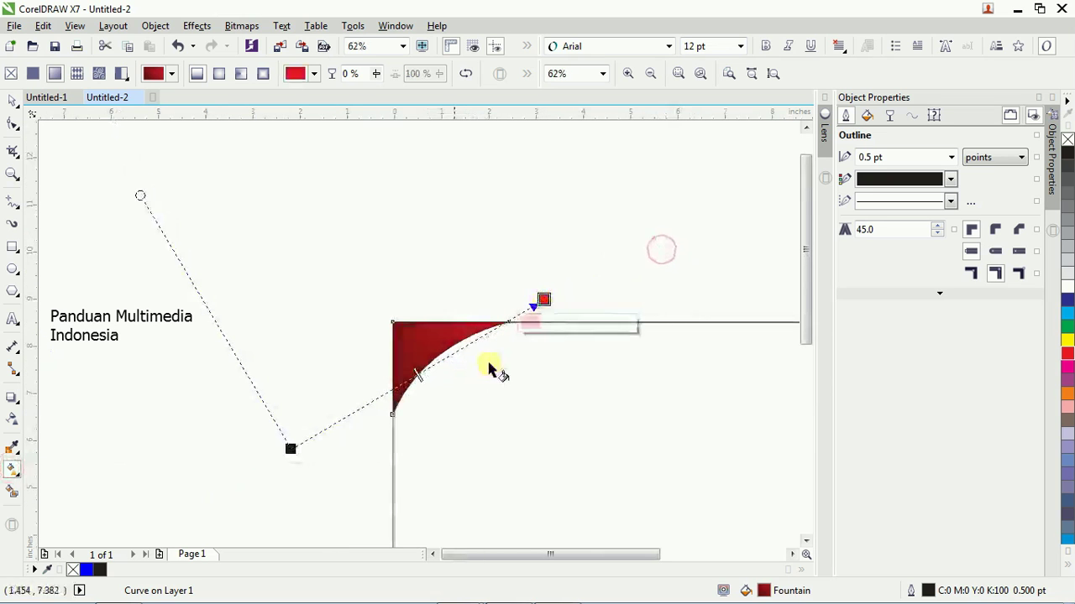
drag(292, 447, 356, 403)
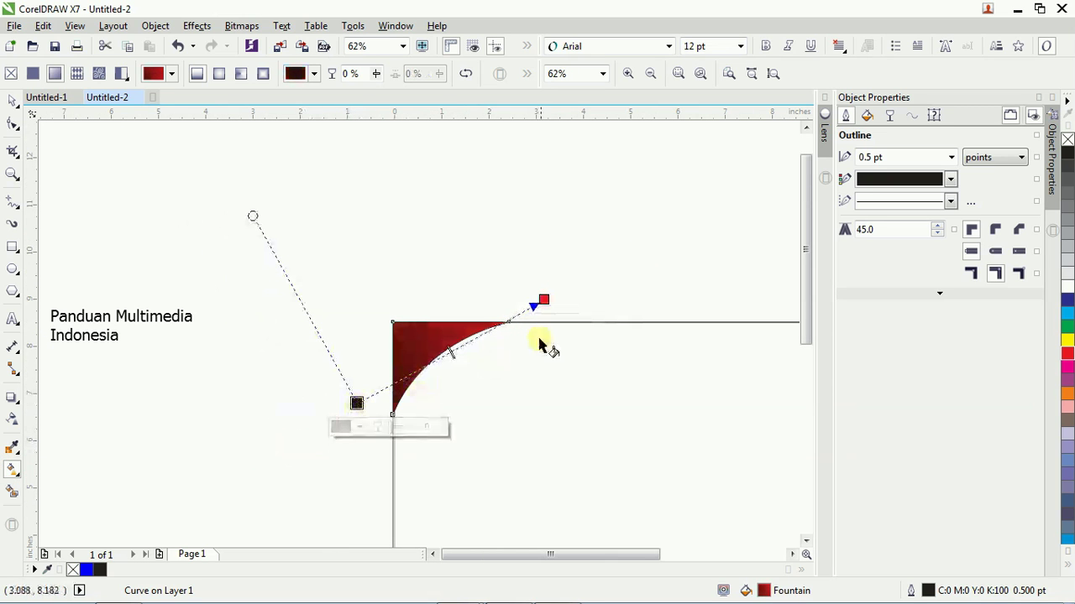
drag(544, 300, 563, 293)
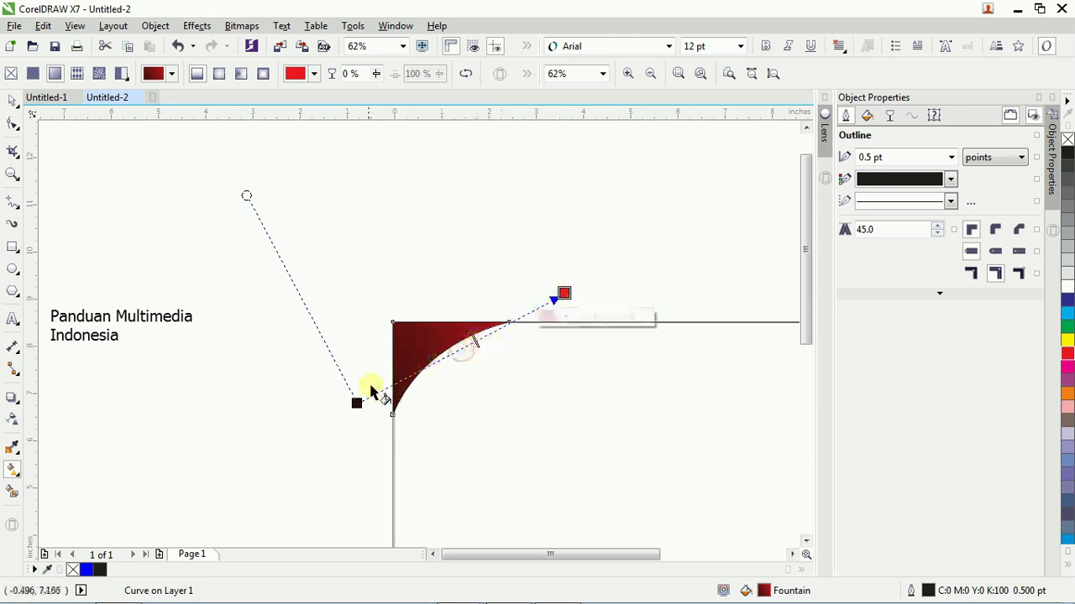
drag(355, 403, 359, 409)
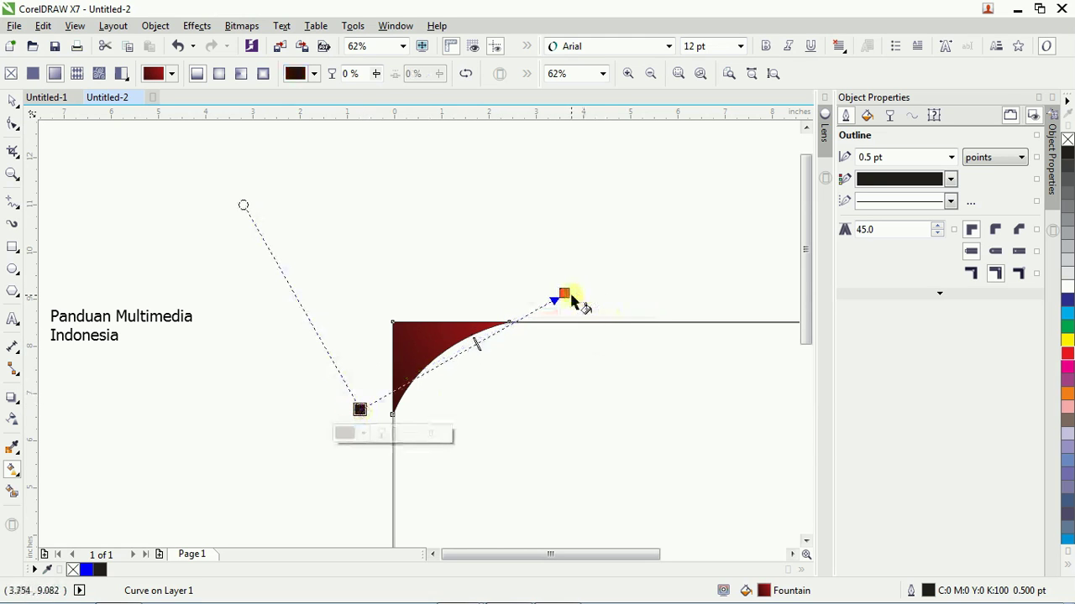
drag(571, 298, 590, 300)
drag(492, 342, 528, 324)
drag(466, 349, 448, 359)
click(13, 102)
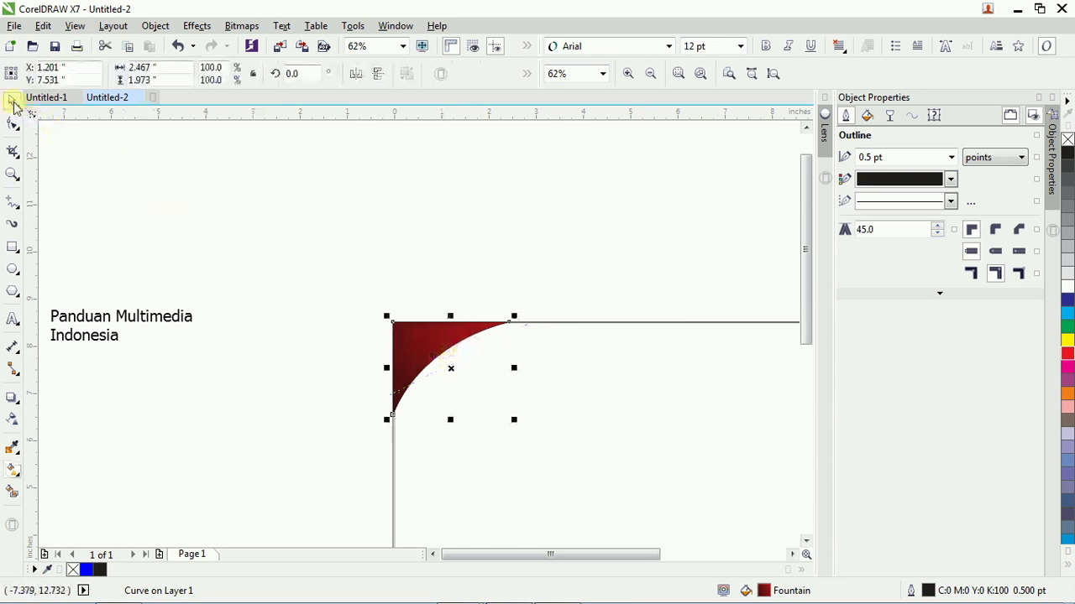
Scale the corner shape up to about 130% and stretch it rightward to about 5.37 inches wide by 2.56 inches high
click(97, 251)
drag(476, 555, 491, 555)
click(337, 349)
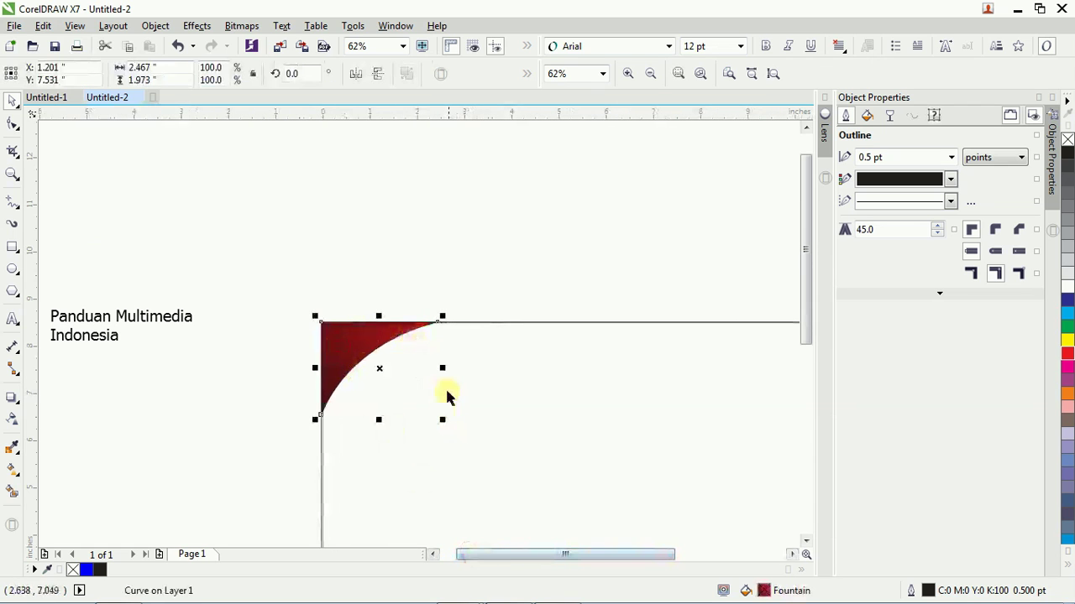
drag(445, 369, 509, 367)
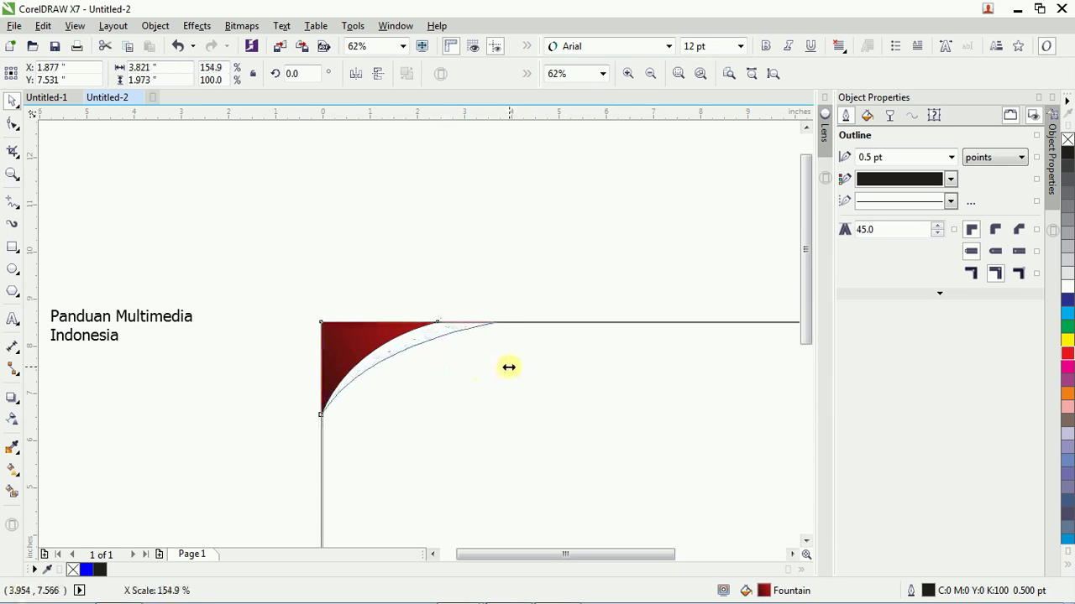
key(ctrl+z)
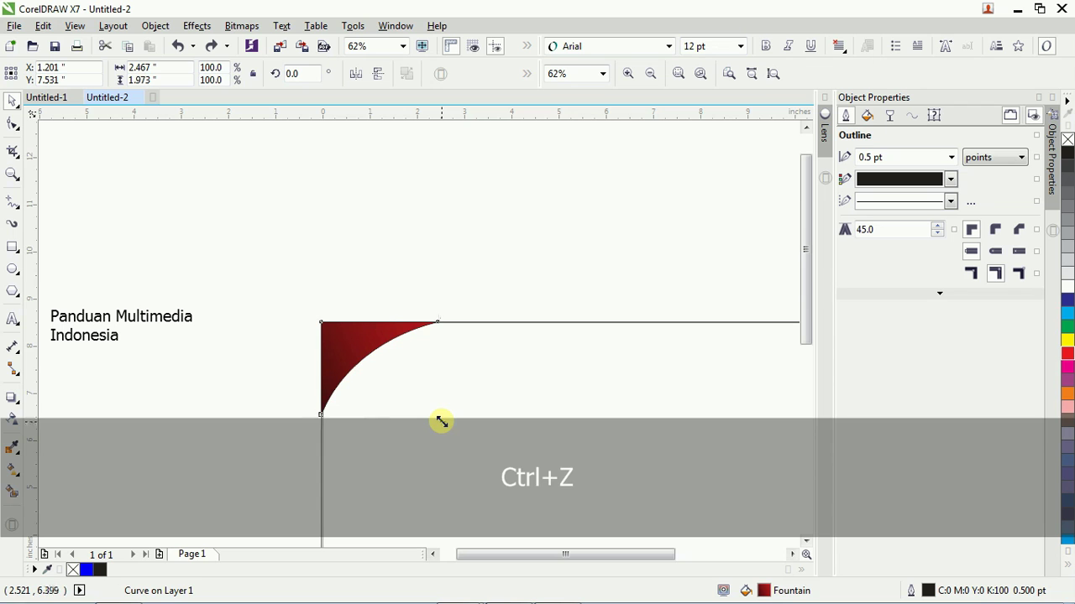
drag(441, 421, 477, 471)
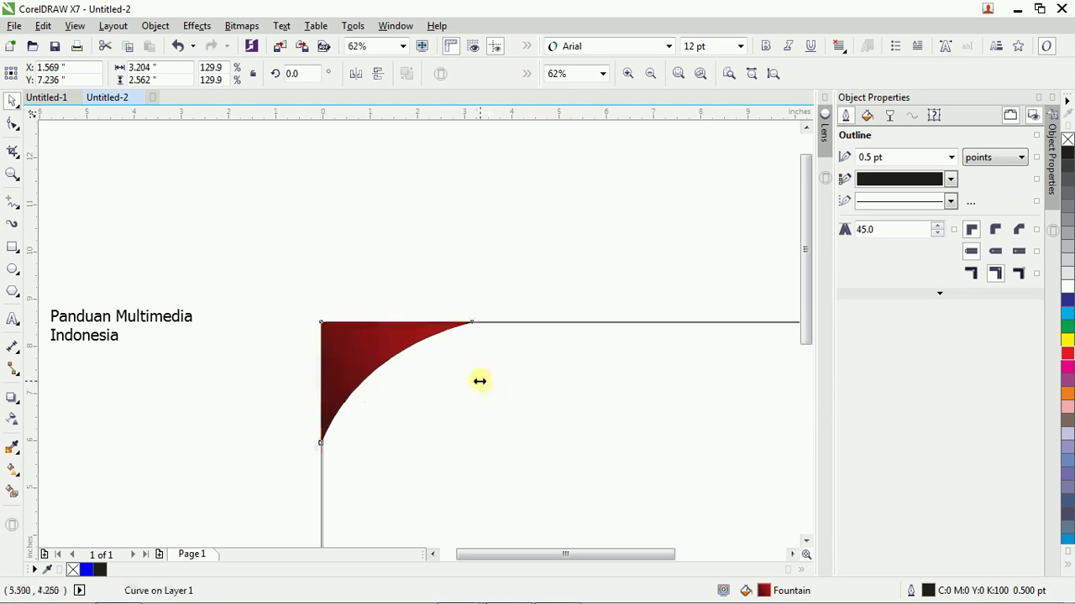
drag(479, 381, 578, 381)
click(581, 262)
click(504, 339)
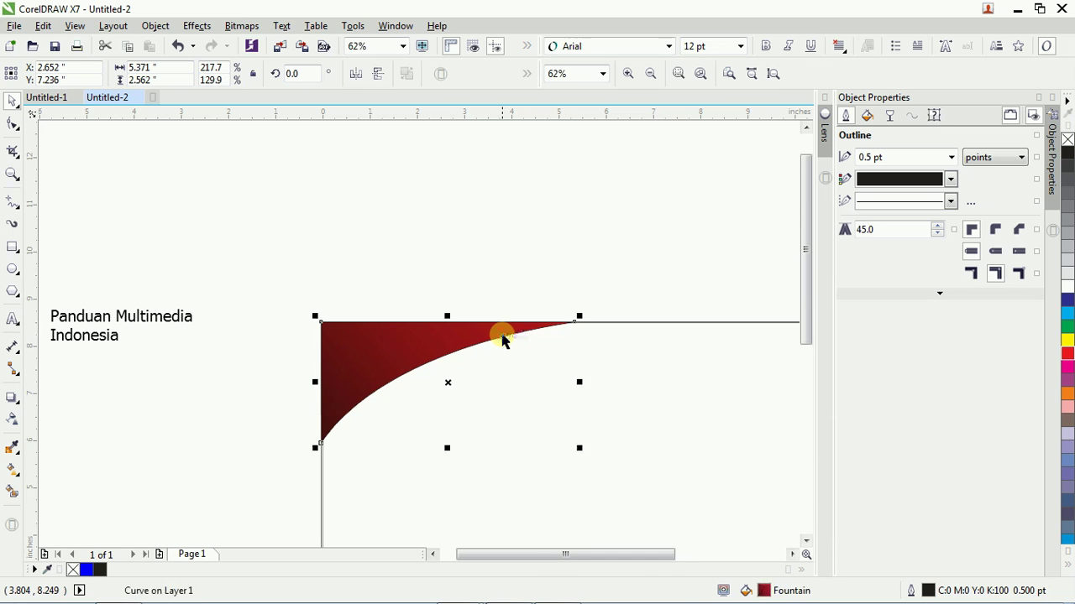
Send the enlarged corner shape one level back behind the original shape and select it again
right_click(504, 337)
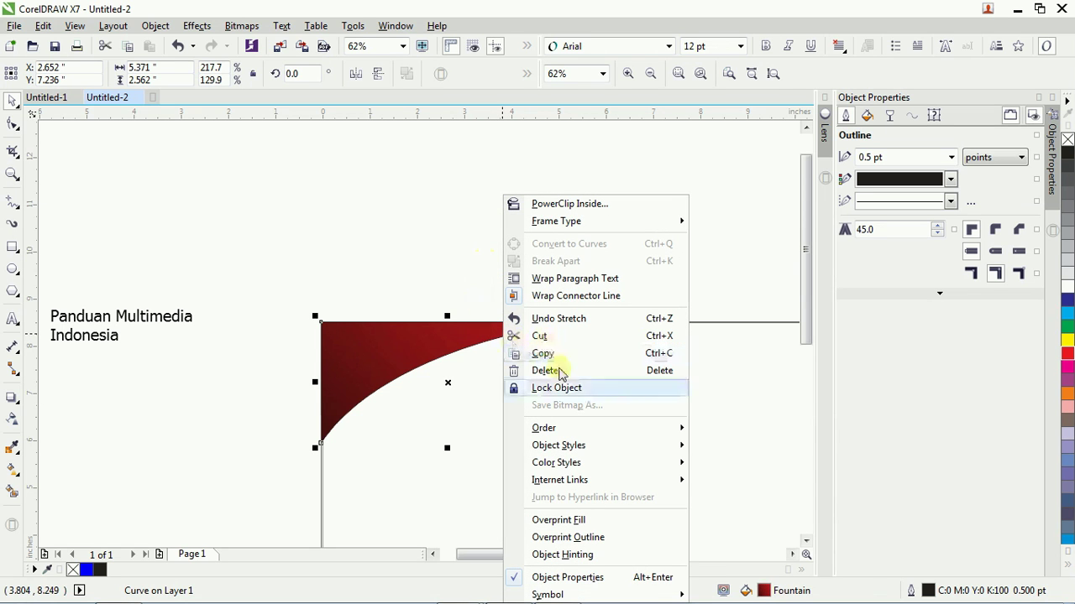
click(600, 426)
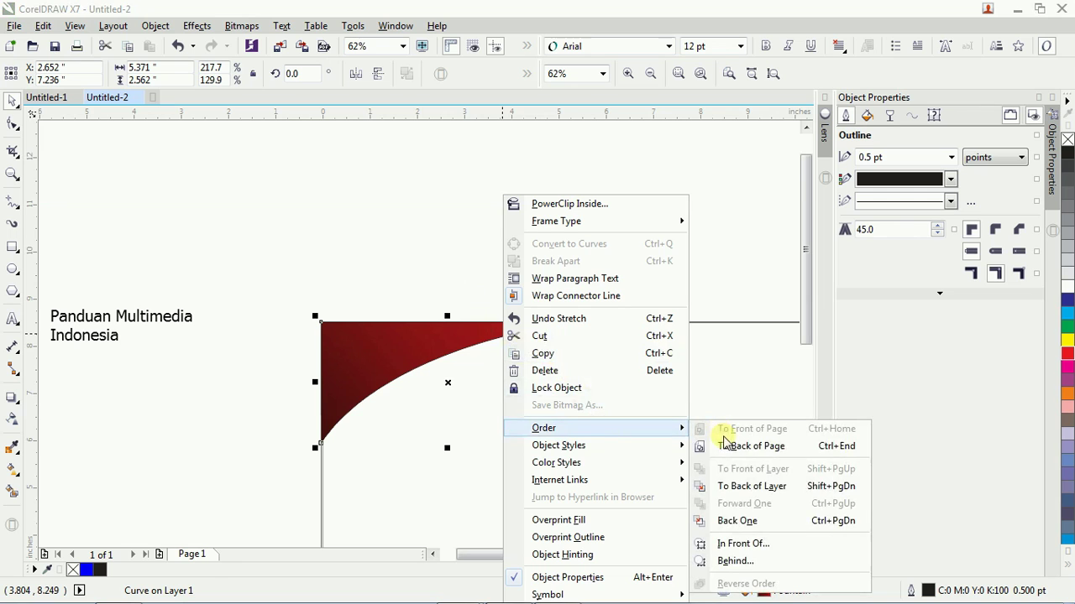
click(736, 519)
click(632, 263)
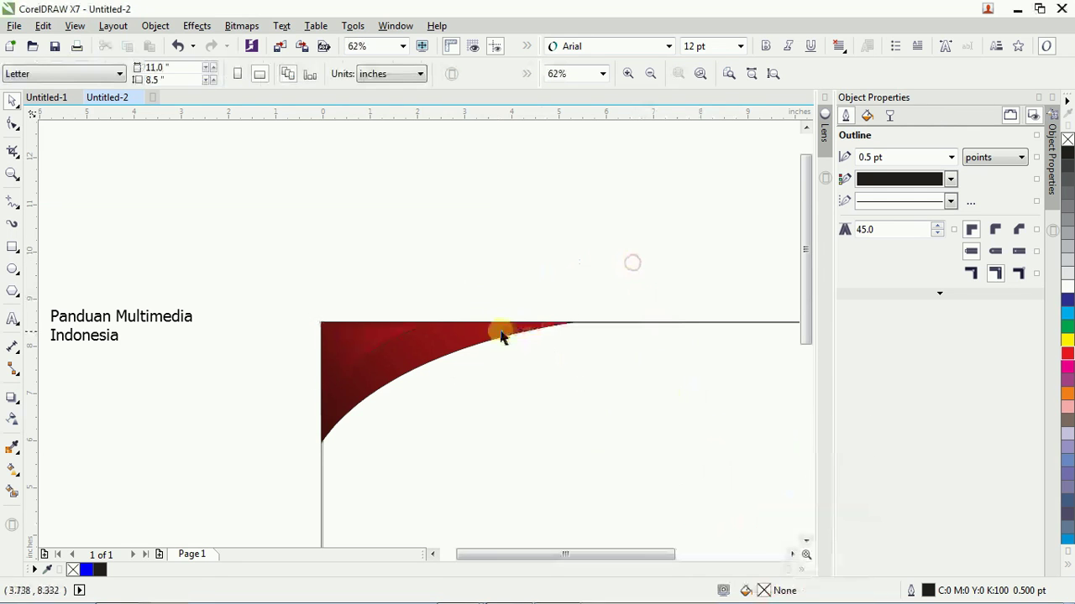
click(469, 336)
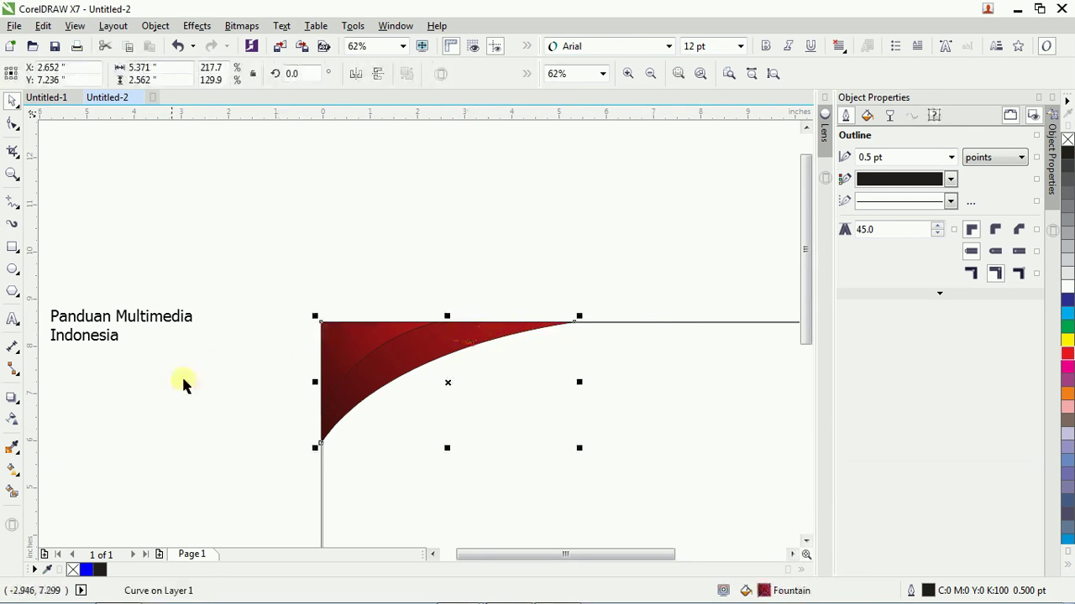
click(12, 420)
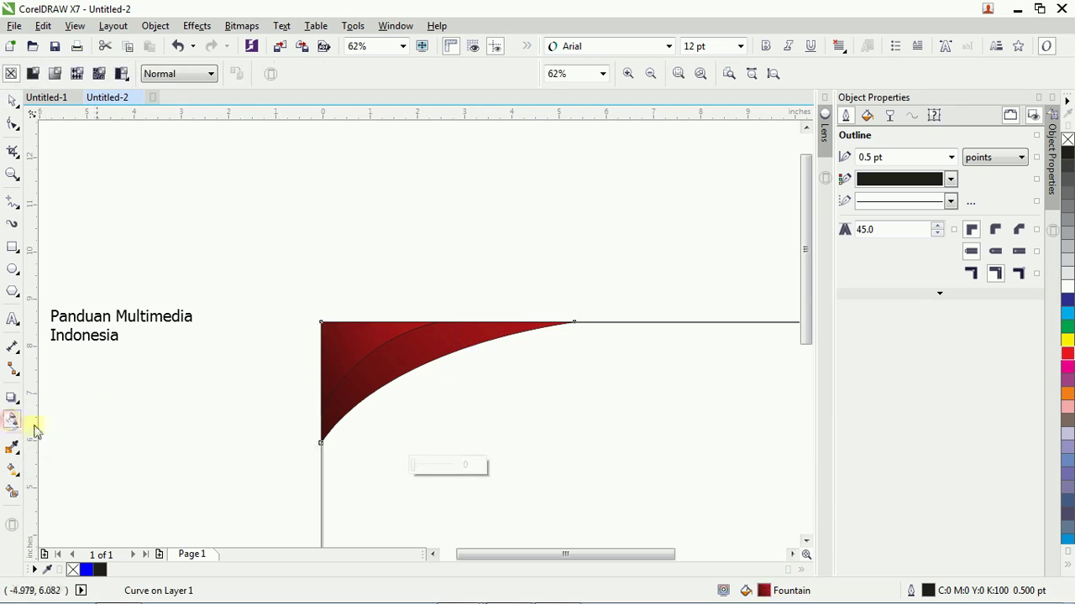
drag(352, 401, 671, 268)
key(ctrl+z)
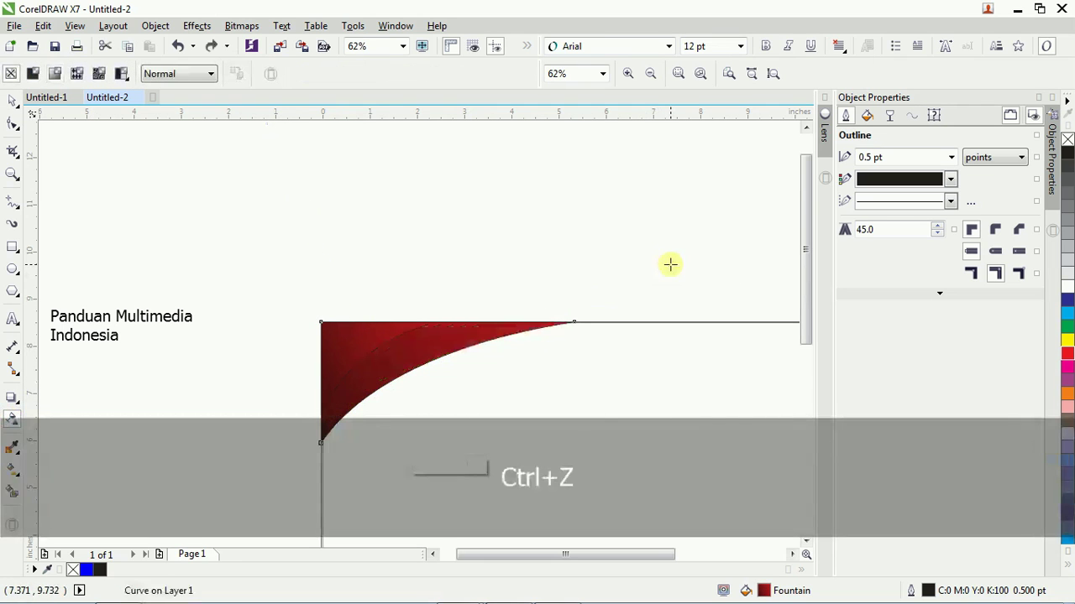
Reposition the dark and red gradient nodes of the larger corner shape to adjust its shading against the smaller one
click(13, 476)
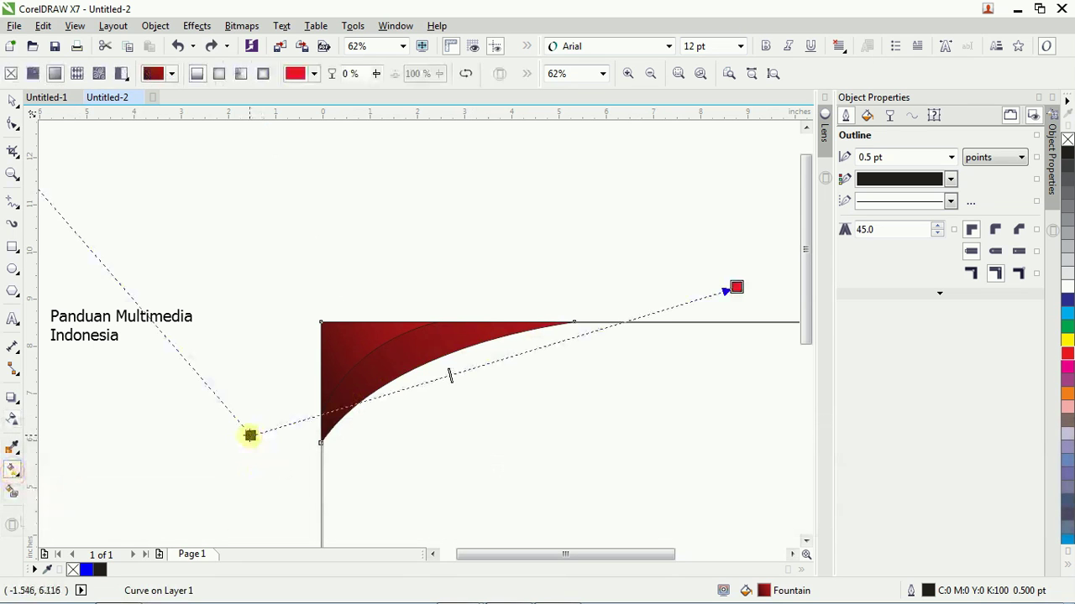
drag(250, 435, 270, 385)
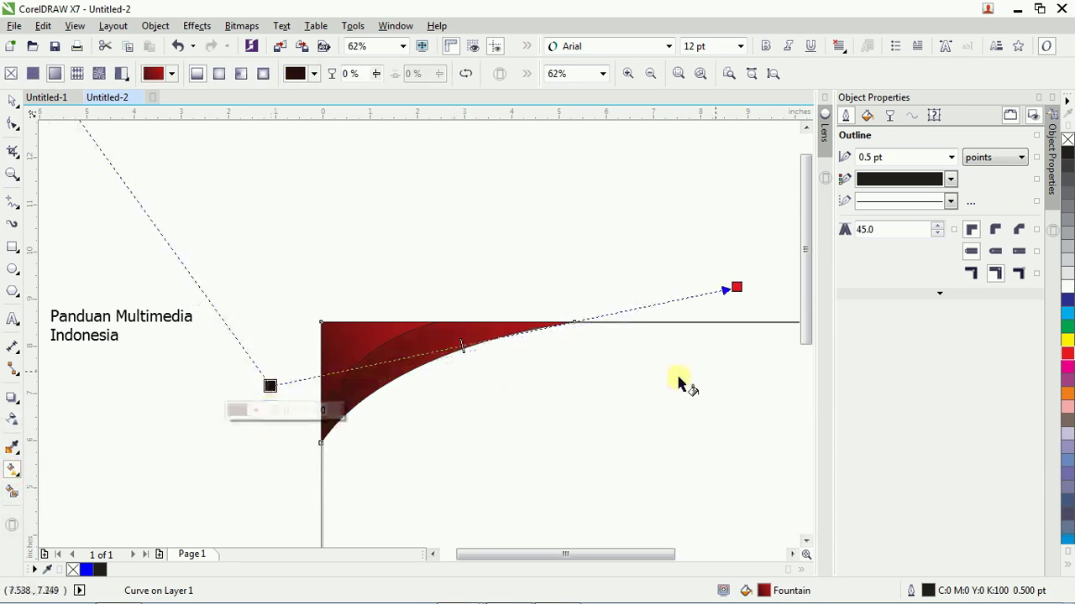
mouse_move(736, 288)
mouse_down()
mouse_move(720, 321)
mouse_move(619, 302)
mouse_move(727, 275)
mouse_up()
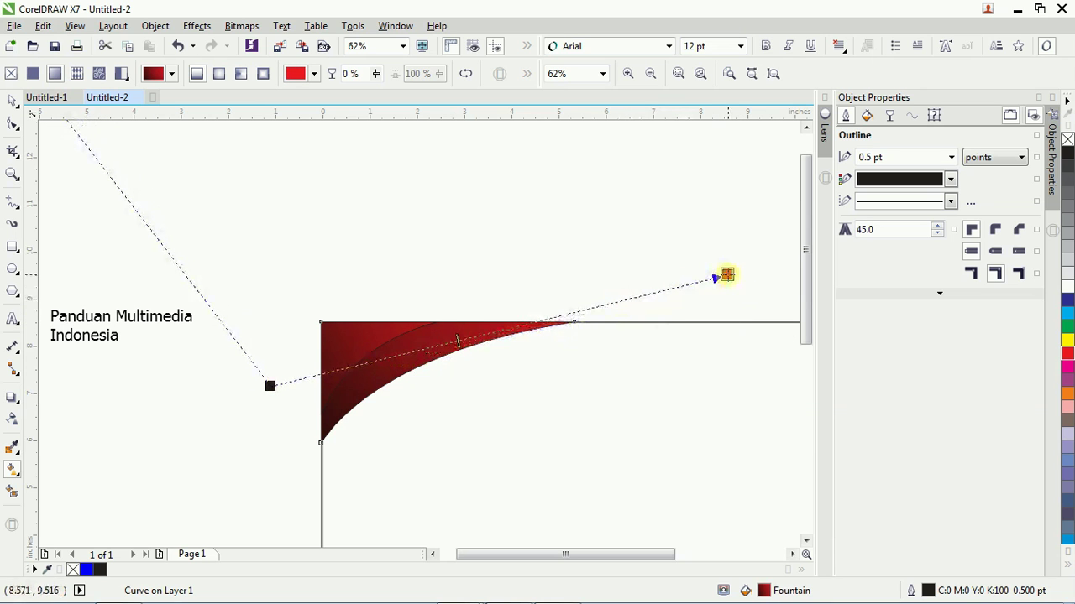
drag(270, 386, 252, 414)
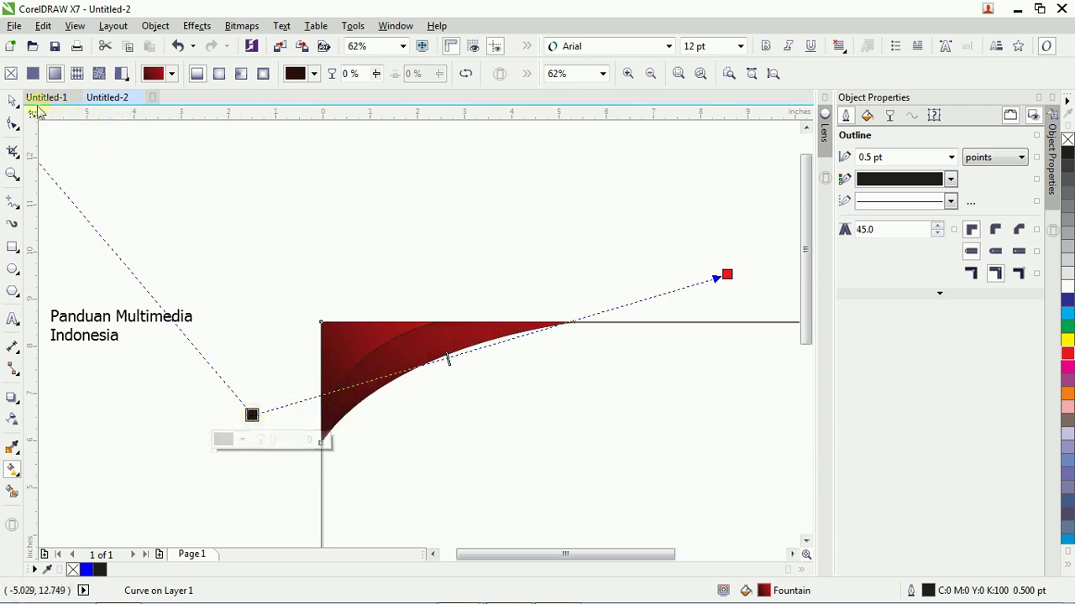
Narrow the larger corner shape horizontally to about 4.1 inches wide, keeping its edge on the page's left side
click(12, 101)
drag(580, 388, 514, 374)
click(471, 243)
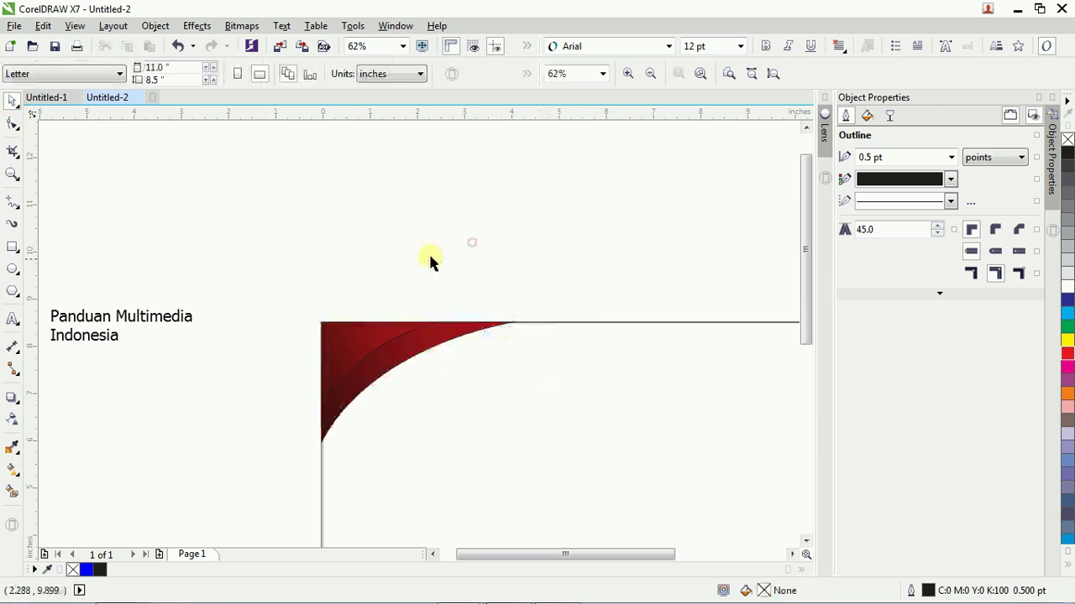
Scale both corner shapes up together to about 5.35 inches wide by 3.37 inches high from the page corner
drag(274, 290, 591, 490)
scroll(572, 491, down, 1)
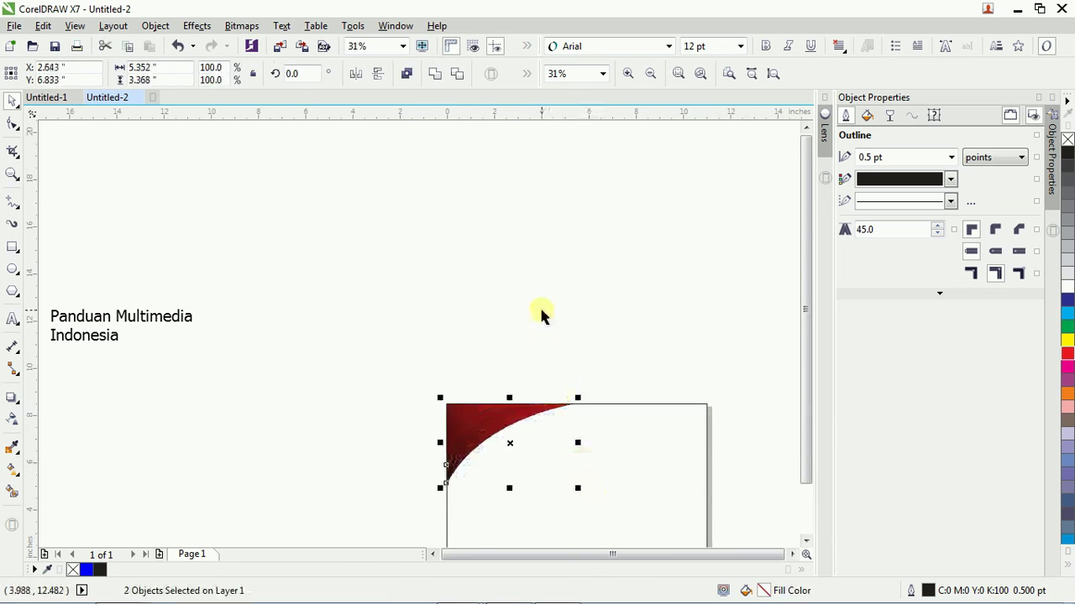
scroll(636, 487, up, 2)
scroll(647, 521, left, 2)
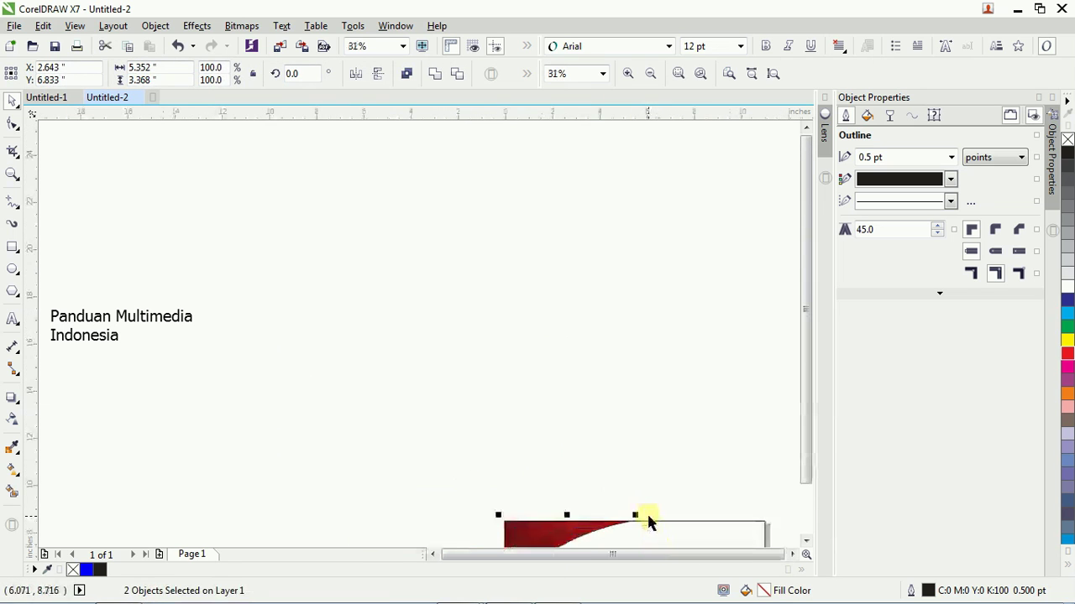
key(z)
drag(470, 463, 768, 523)
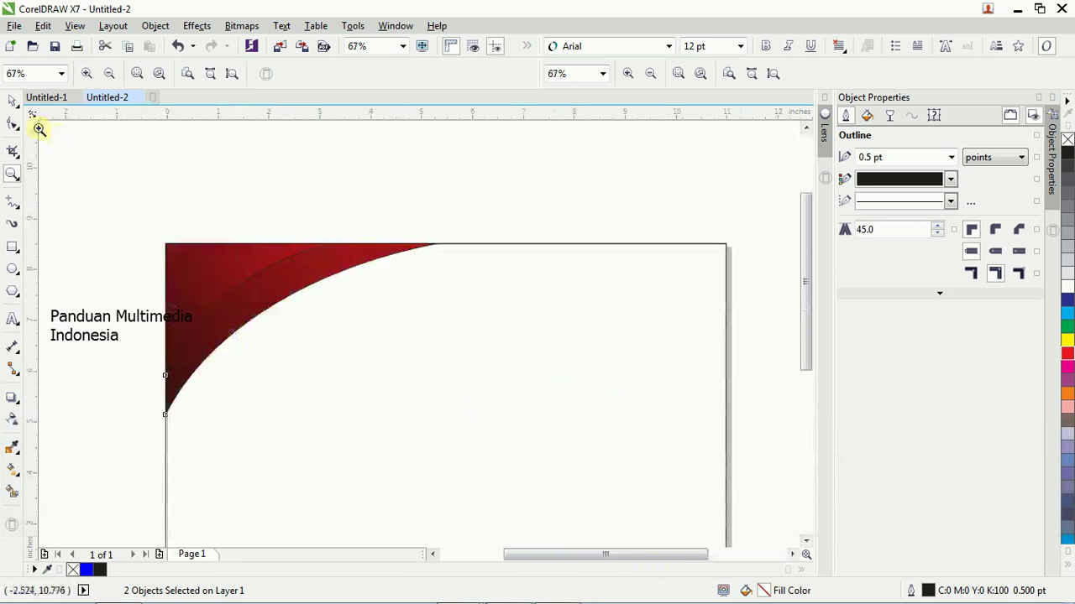
Duplicate the larger corner shape enlarged to about 6.73 by 4.24 inches and send the copy one level back
click(13, 101)
click(48, 126)
click(267, 304)
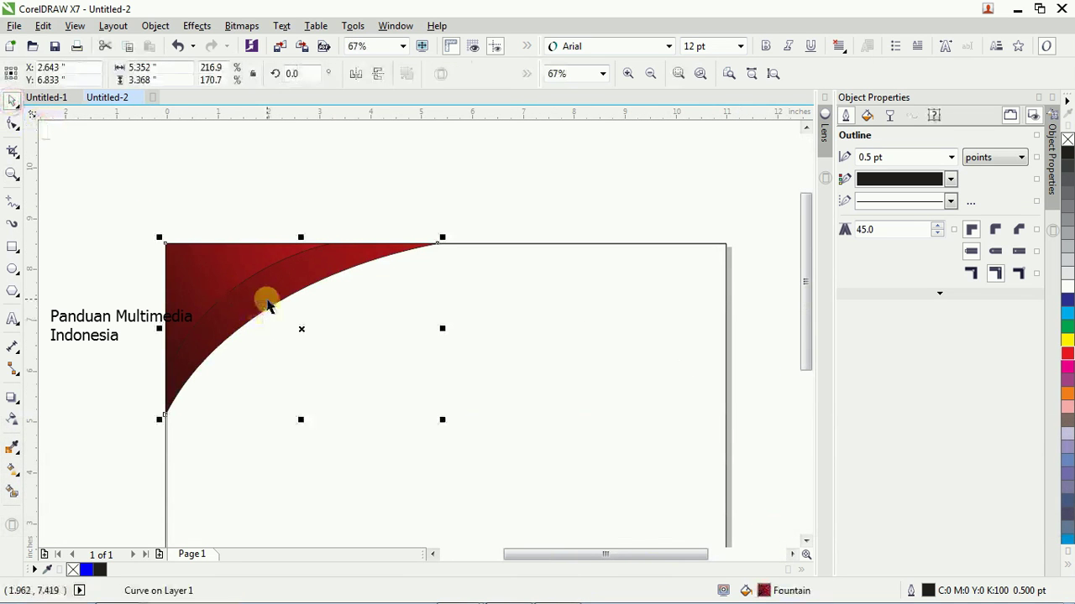
drag(442, 419, 524, 469)
click(473, 220)
click(444, 251)
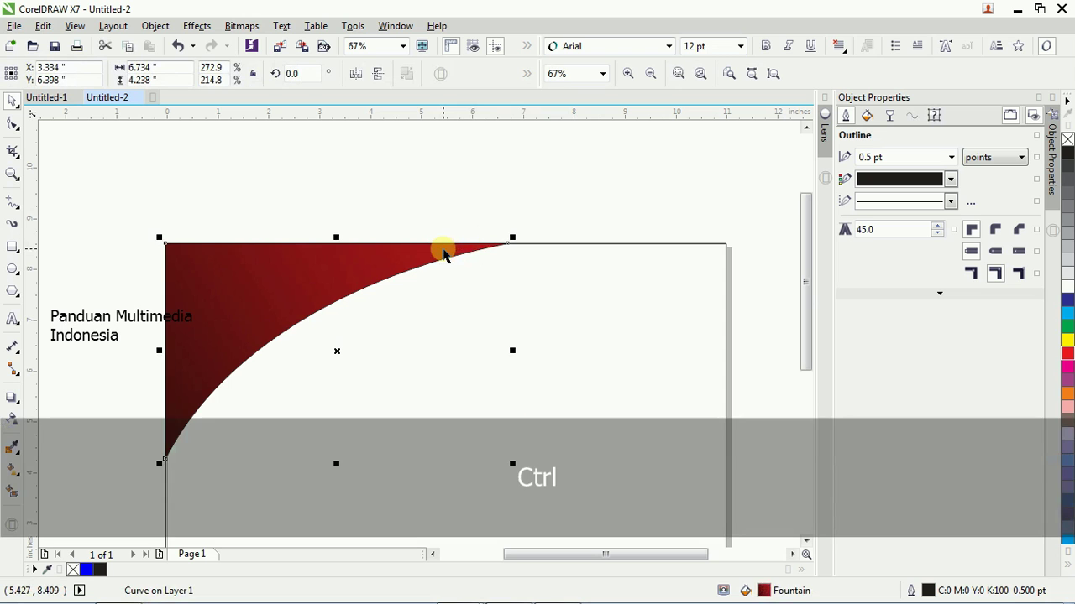
key(ctrl+Page_Down)
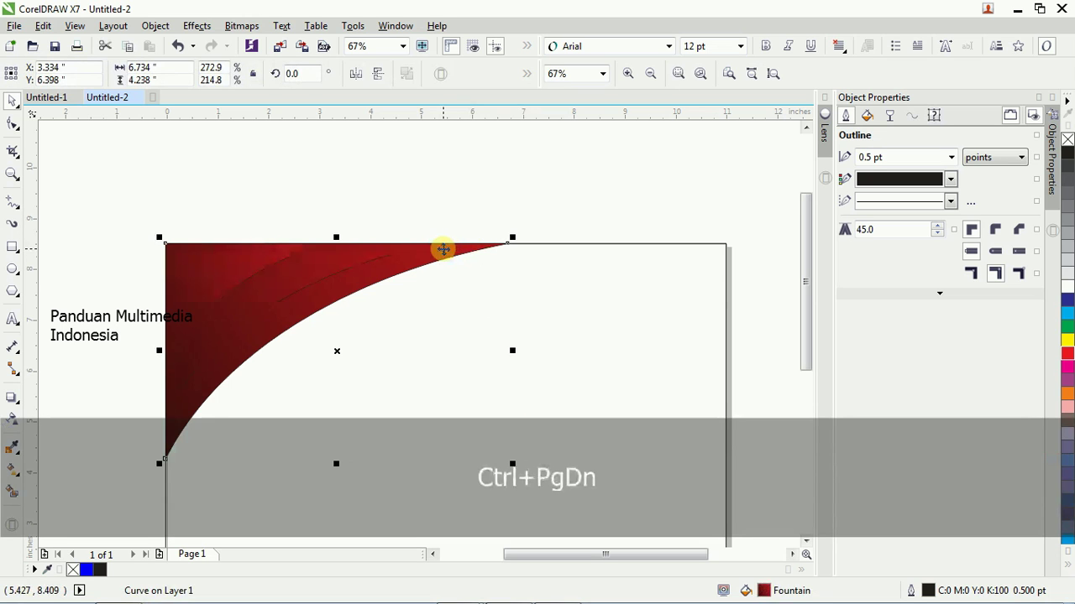
Scale the outermost corner shape down to about 5.38 by 3.39 inches and shrink the middle shape proportionally inside it
click(468, 229)
click(307, 305)
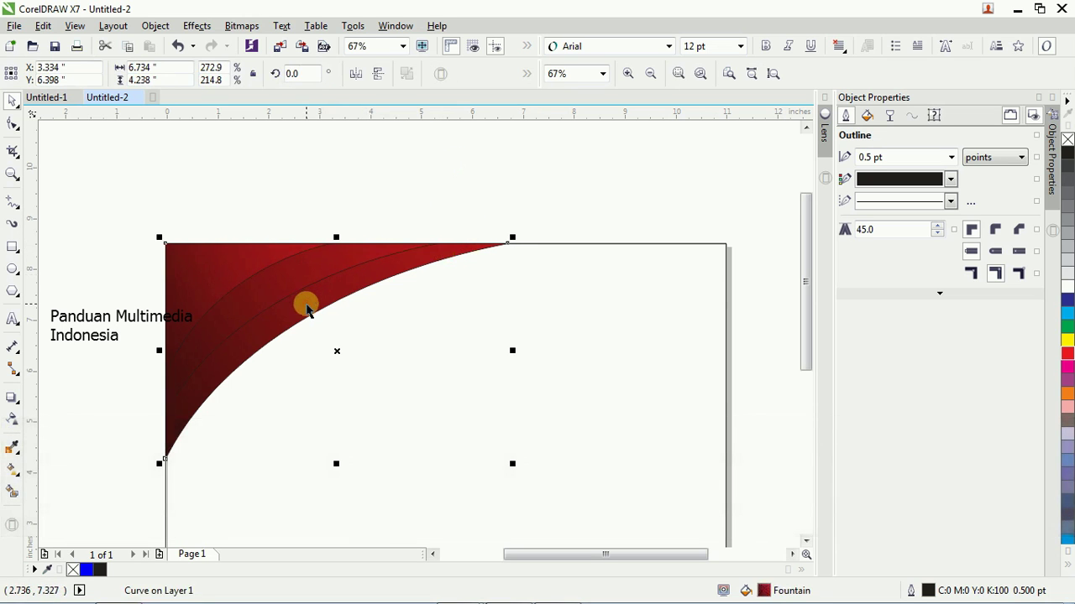
drag(514, 466, 494, 451)
click(367, 256)
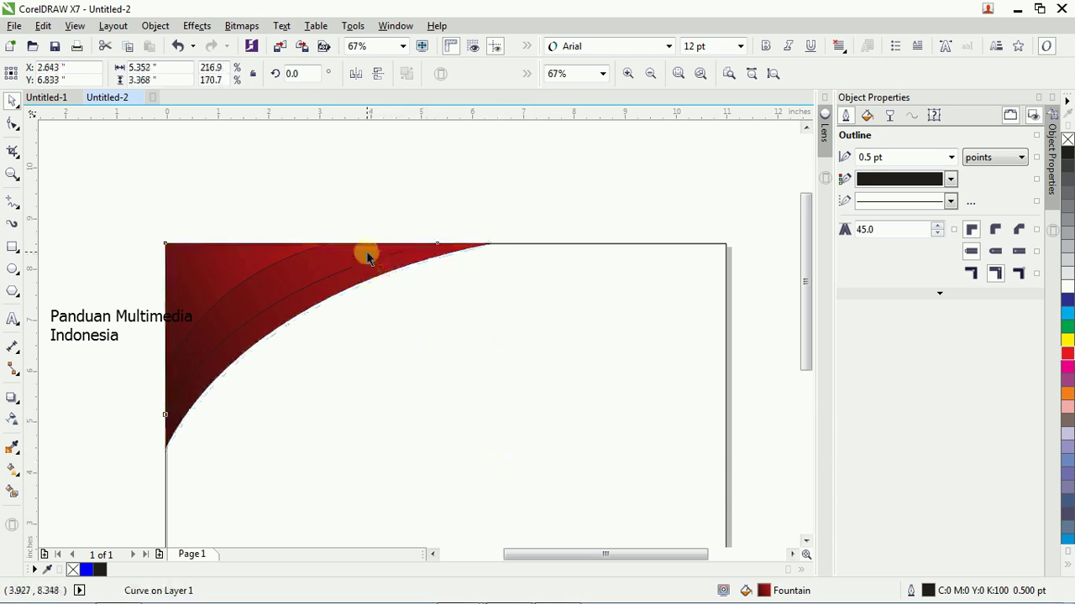
drag(444, 422, 407, 397)
click(406, 429)
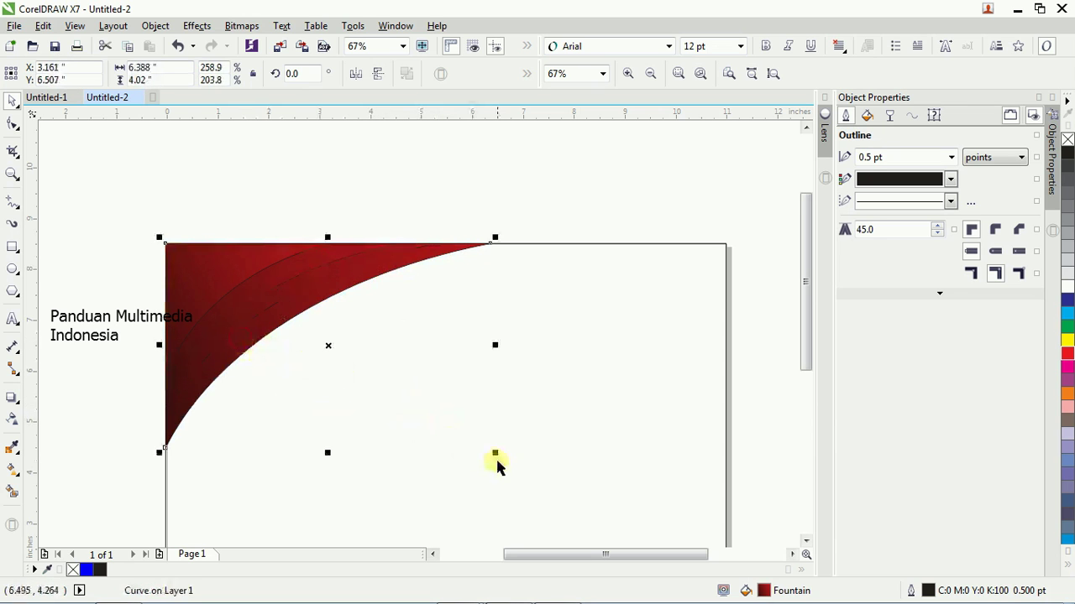
drag(495, 460, 448, 422)
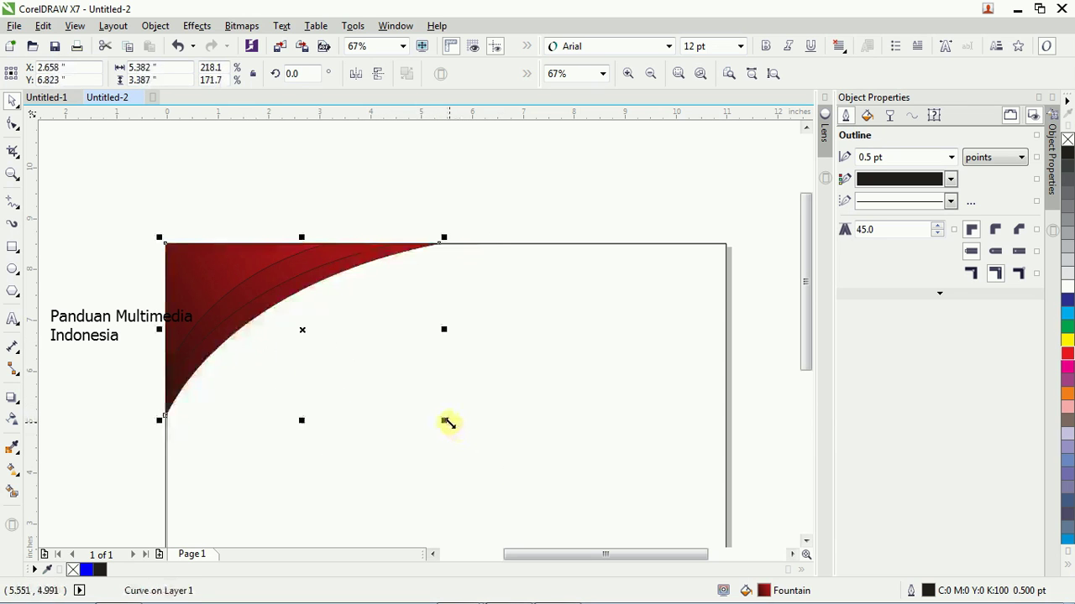
click(391, 193)
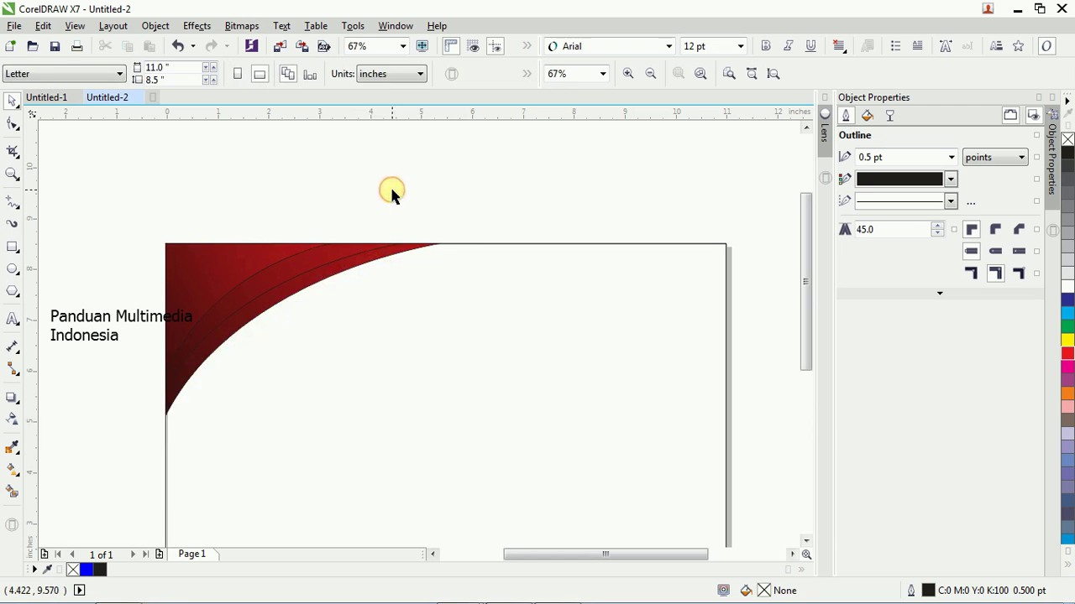
Move the outermost shape's dark and red gradient nodes closer to the shape to deepen its dark-to-red contrast
click(319, 284)
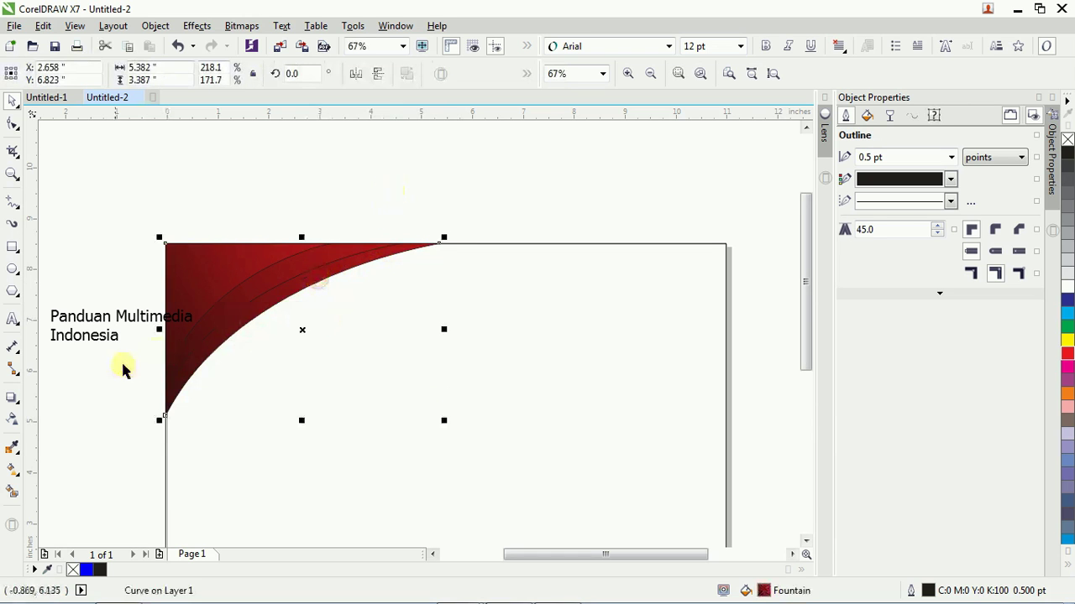
click(12, 469)
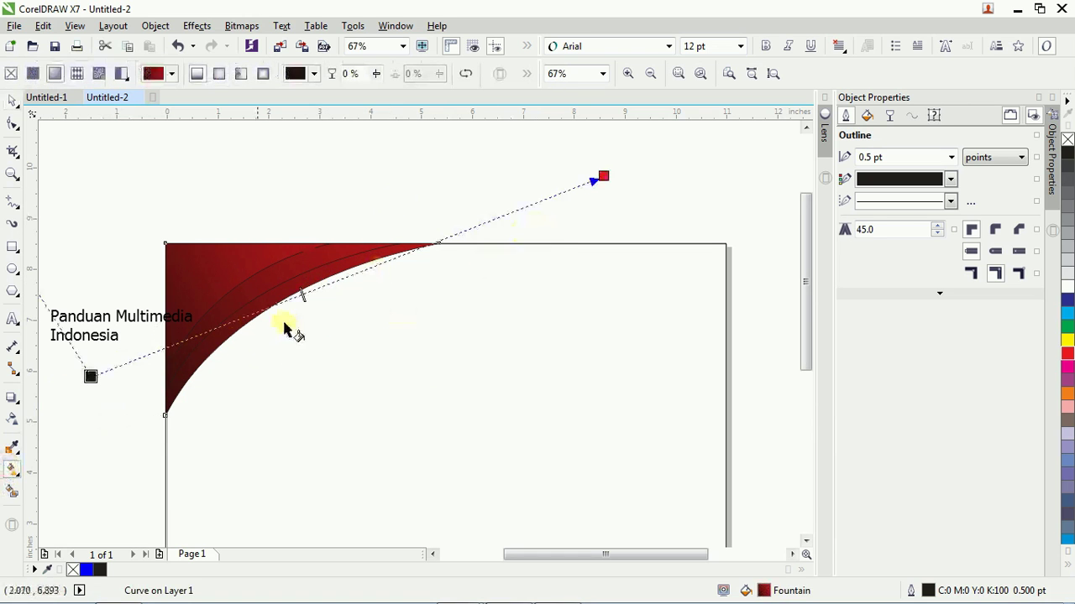
drag(99, 370, 128, 324)
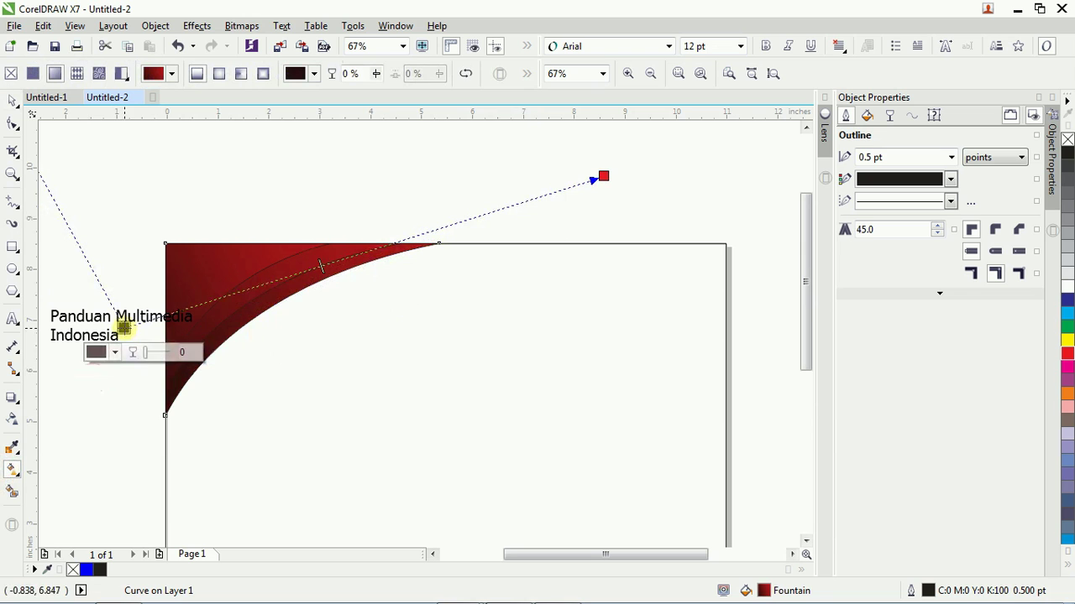
drag(604, 176, 522, 230)
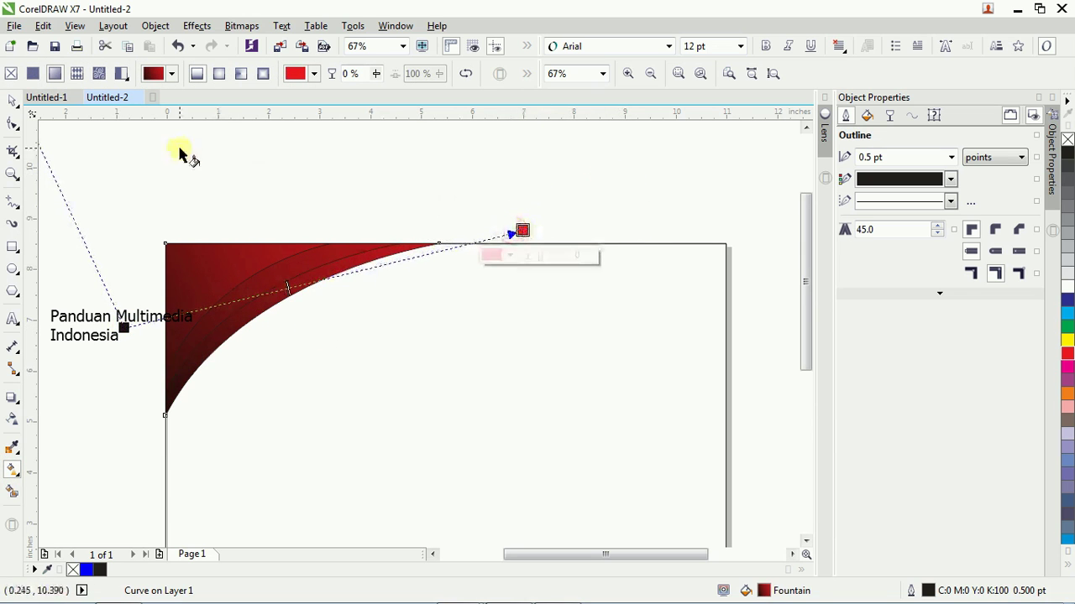
Duplicate the outermost corner shape from the page corner, enlarged to about 6.00 by 3.78 inches
click(13, 102)
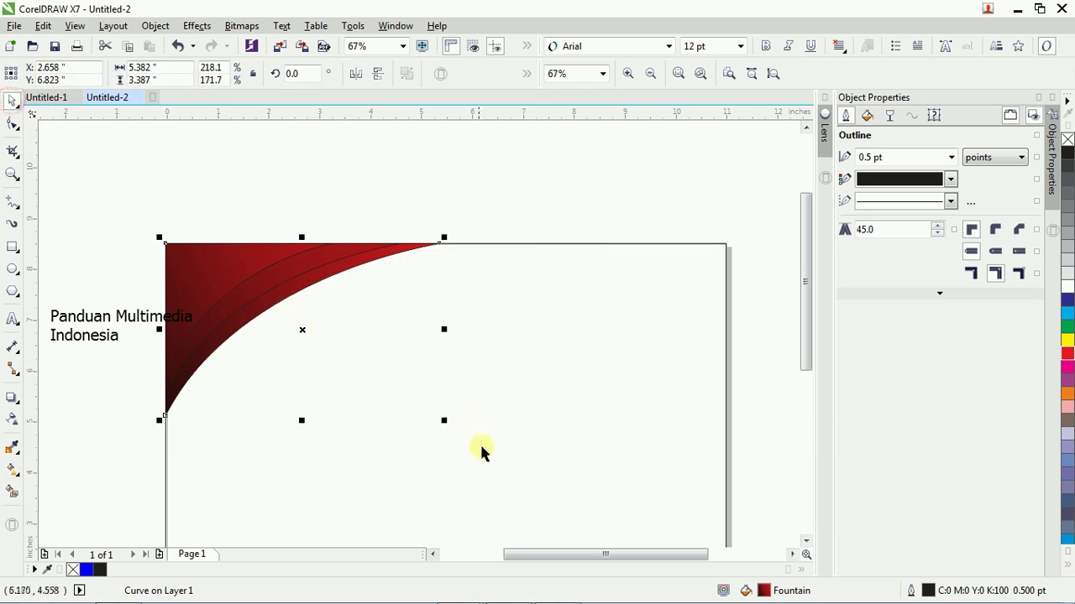
drag(445, 424, 475, 449)
click(534, 205)
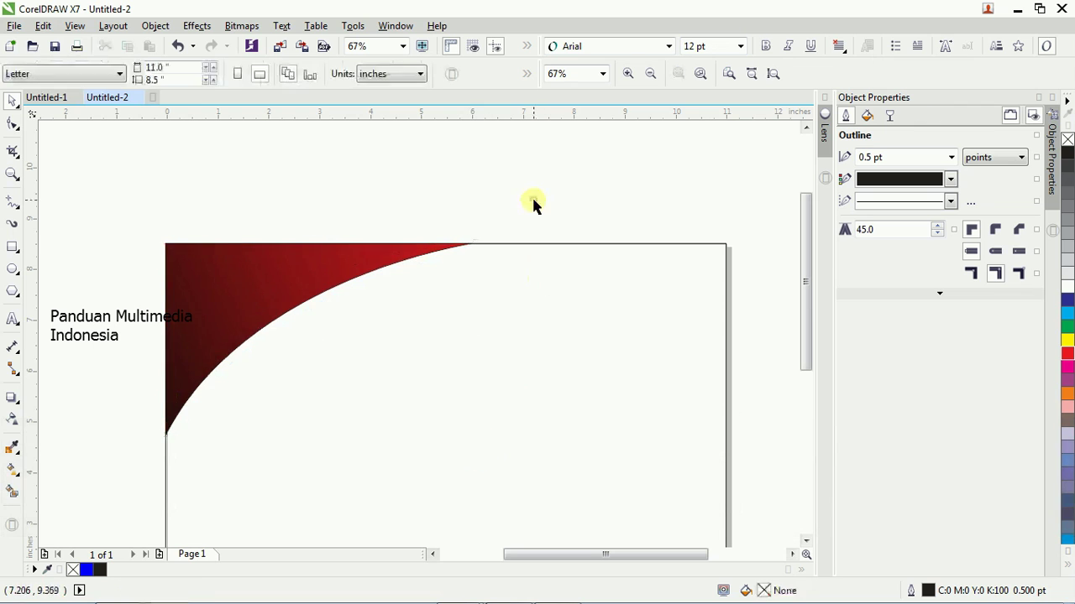
Send the newest, largest corner shape two levels back so that the middle curves lie in front of it
click(435, 257)
right_click(435, 252)
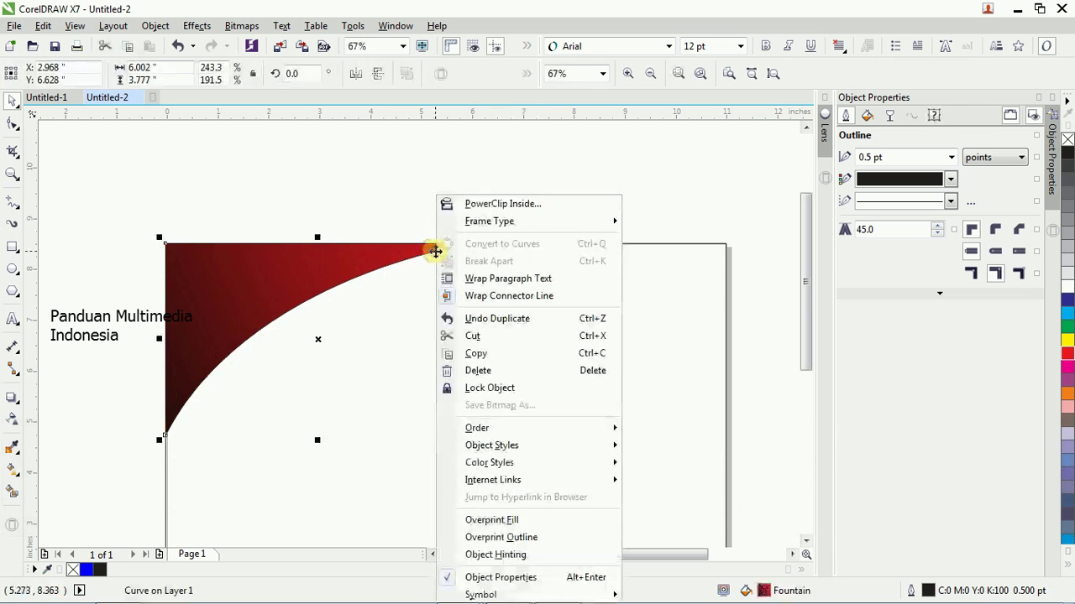
mouse_move(583, 428)
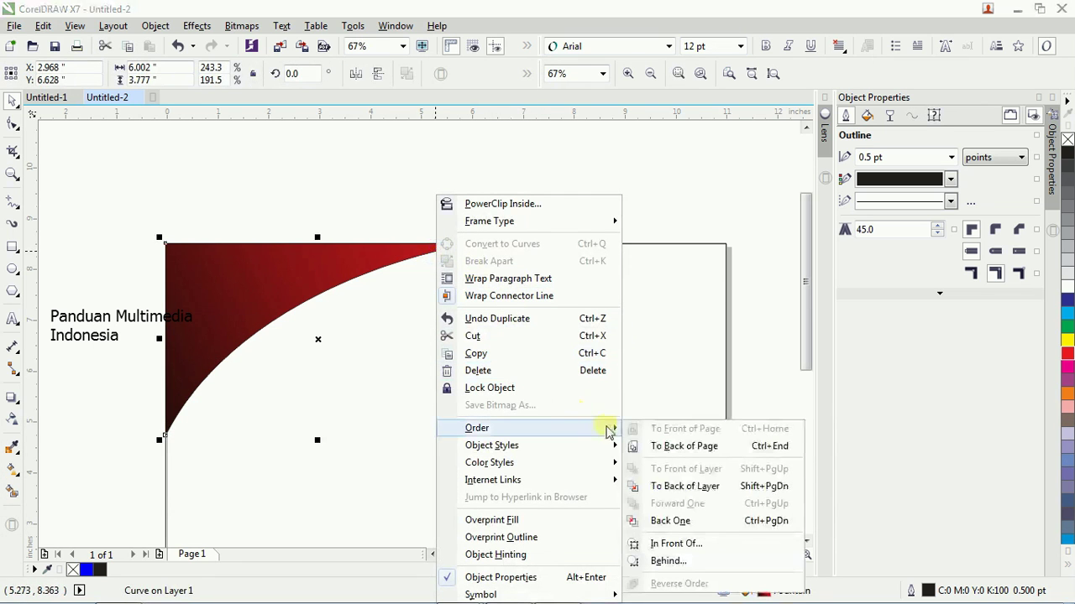
click(676, 520)
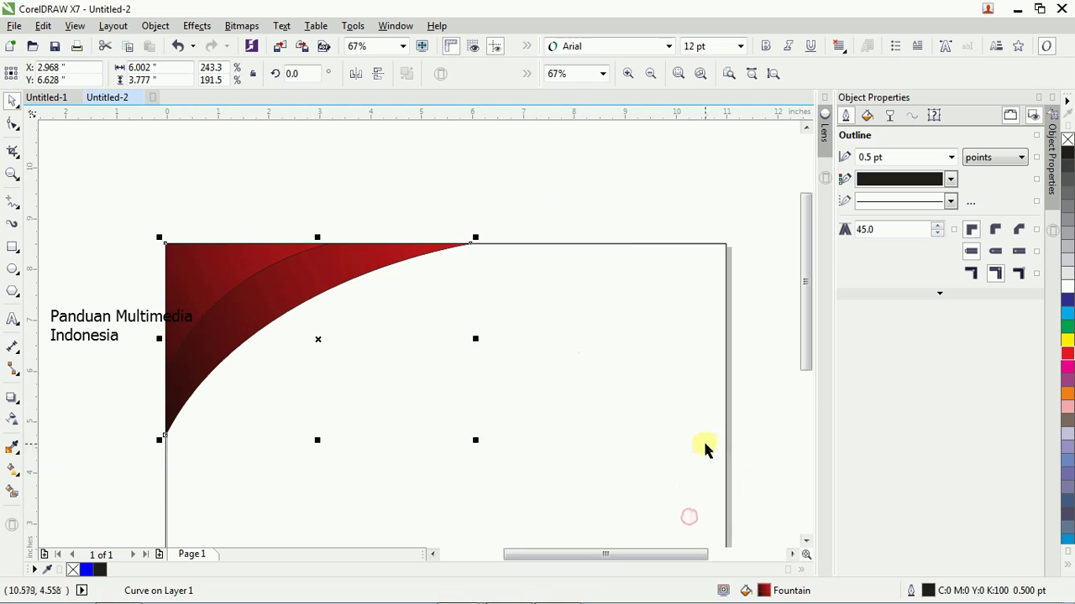
key(ctrl+Page_Down)
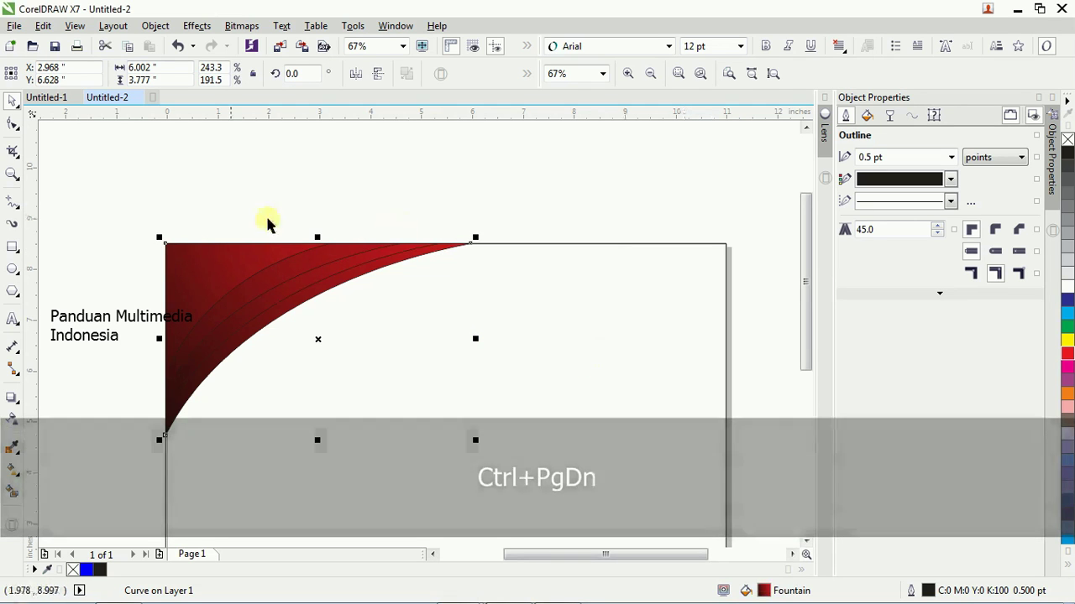
Draw a rectangle about 6.78 by 1.93 inches across the page's upper edge, overlapping the right tip of the corner decoration
click(12, 247)
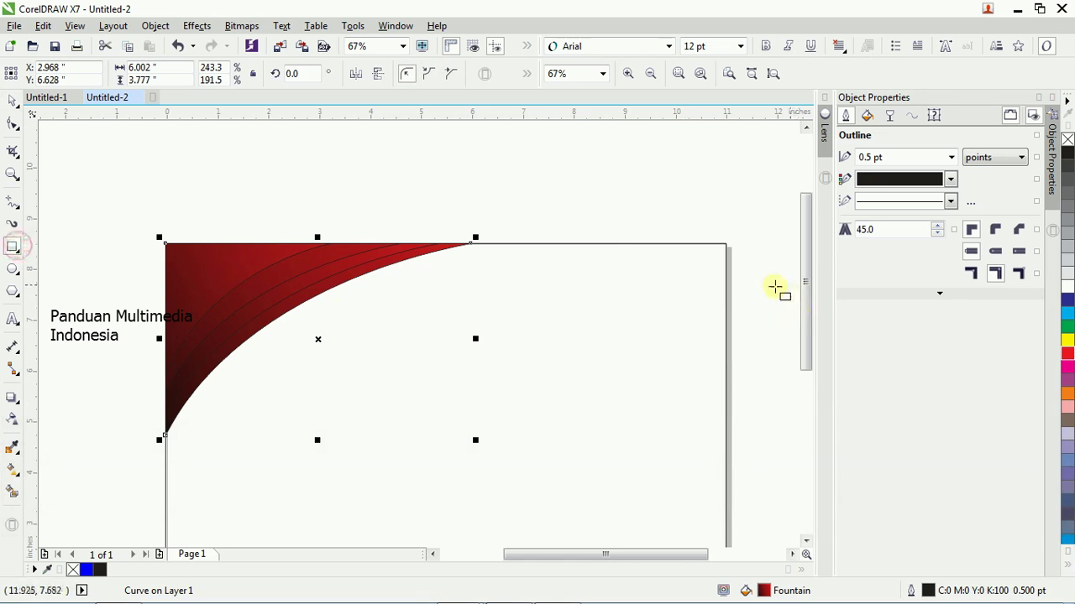
drag(758, 287, 404, 182)
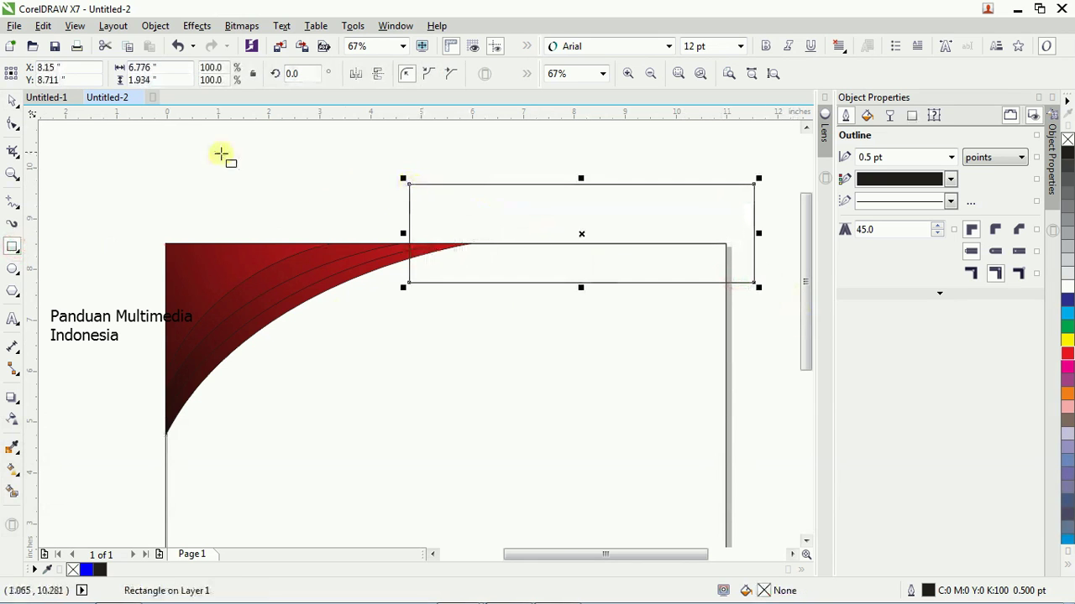
click(17, 100)
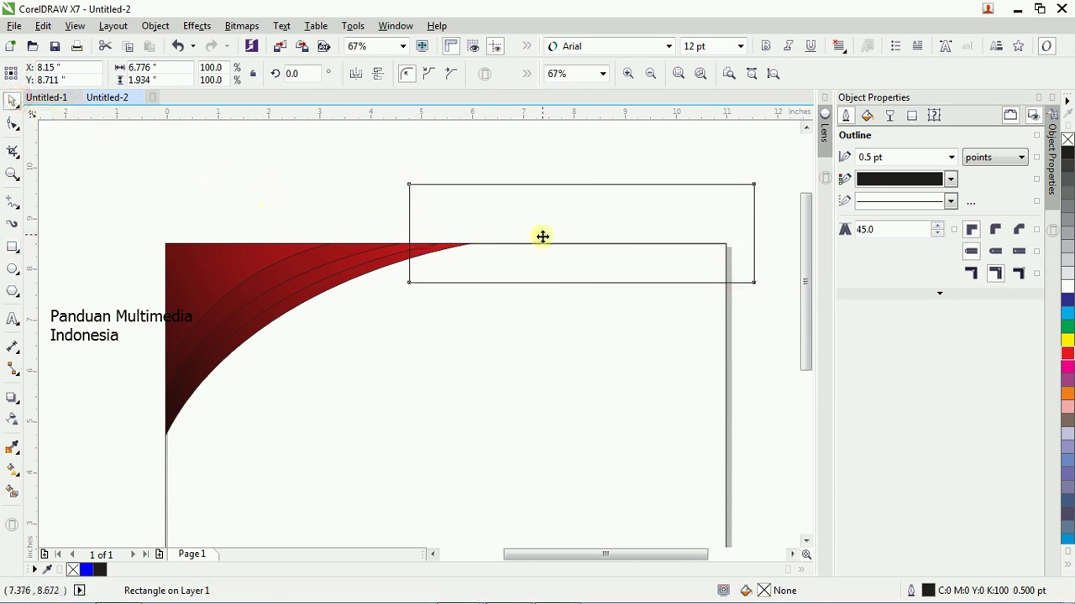
Raise the rectangle so only its lower edge overlaps the page, then Smart Fill the resulting thin strip along the page's upper edge in blue
drag(542, 235, 545, 209)
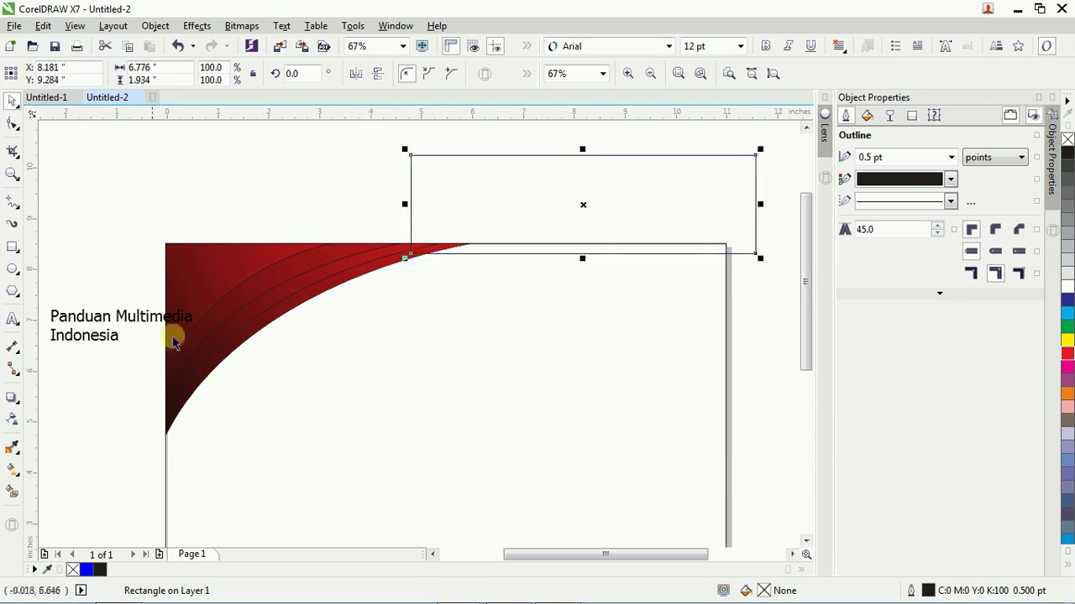
click(12, 492)
click(490, 253)
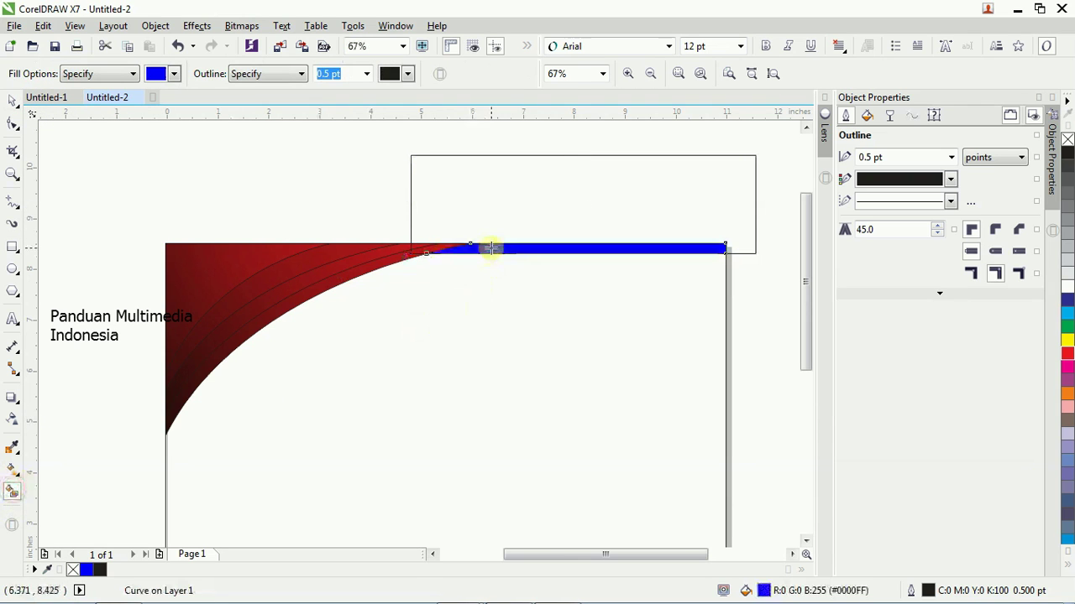
Delete the helper rectangle above the page, keeping the blue strip
click(13, 100)
click(289, 205)
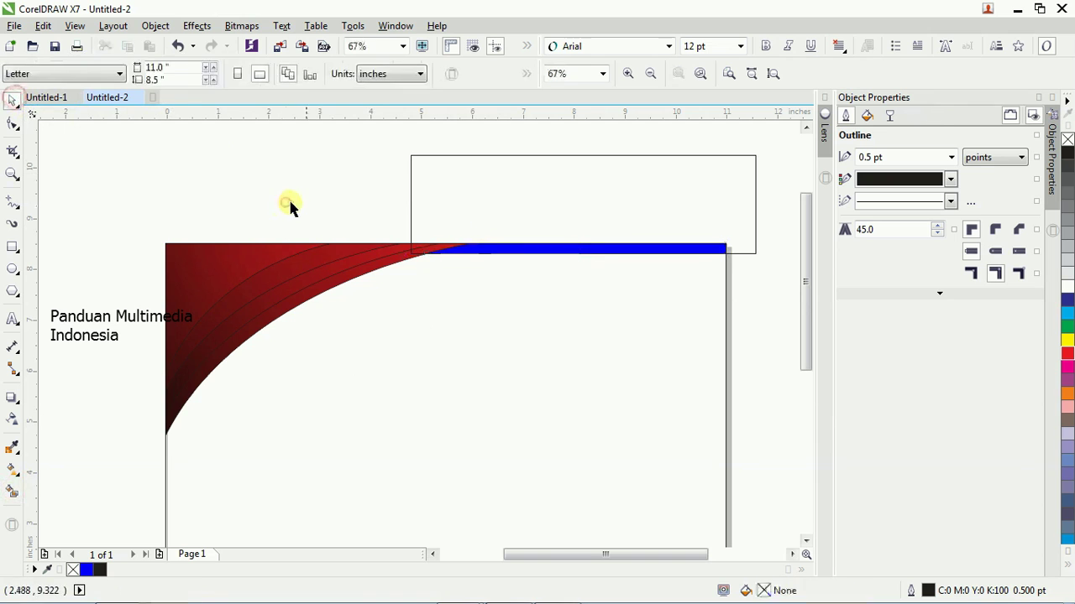
click(631, 201)
key(Delete)
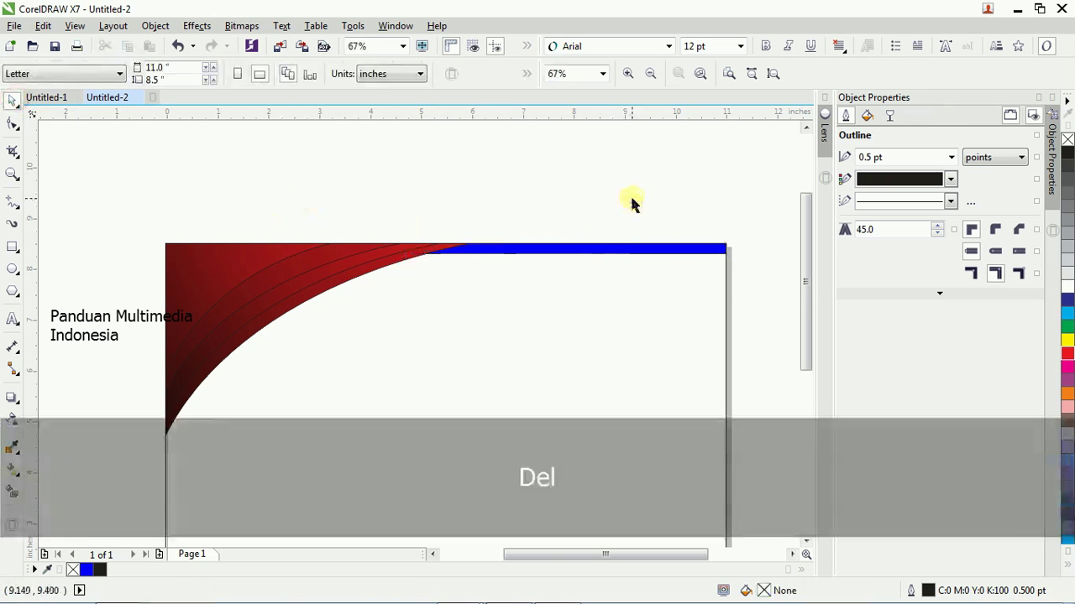
Weld the blue strip to the outermost corner shape so they form one gradient-filled curve
shift+click(551, 255)
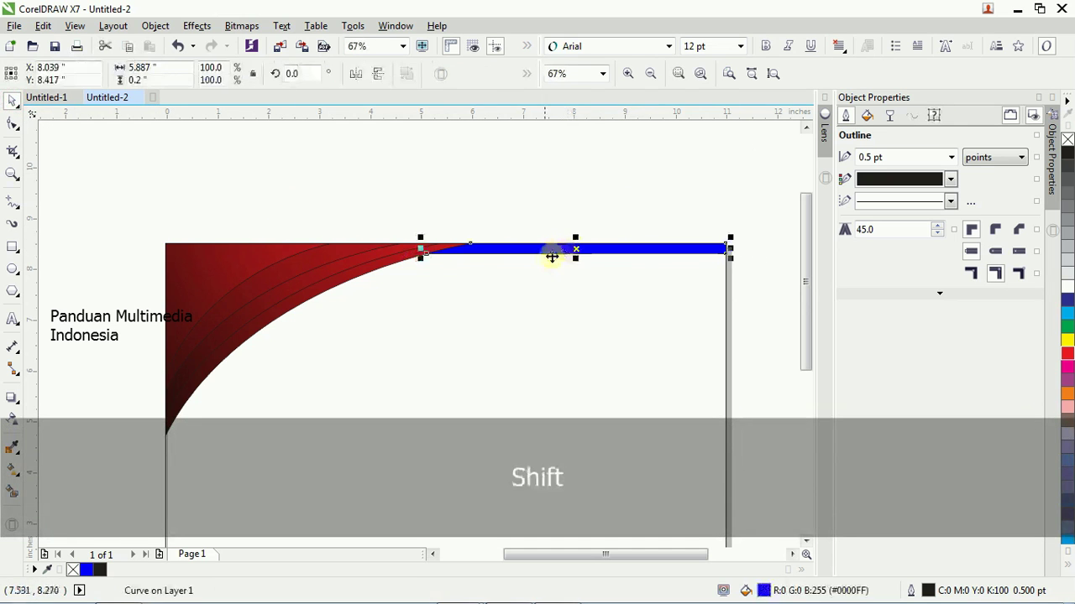
shift+click(377, 270)
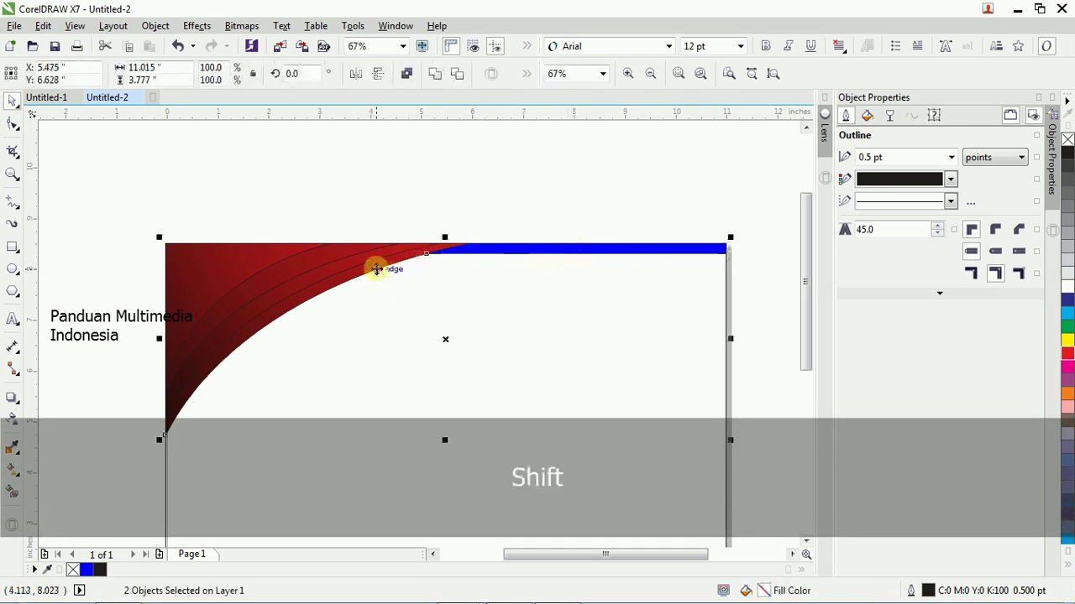
click(435, 74)
click(550, 157)
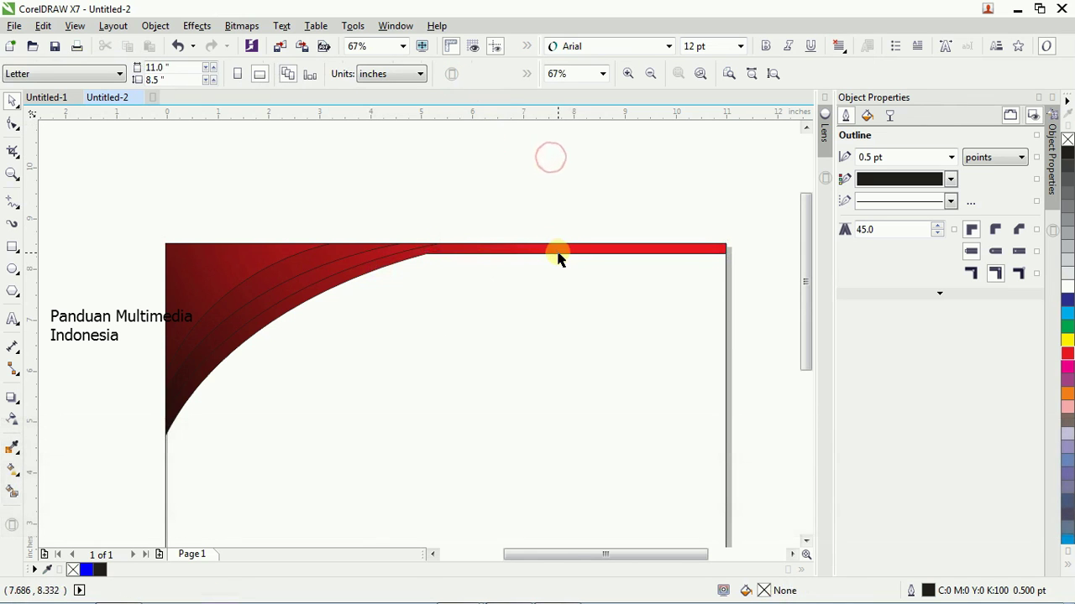
Try making the node where the corner curve meets the straight strip a smooth node
click(559, 254)
scroll(434, 244, up, 4)
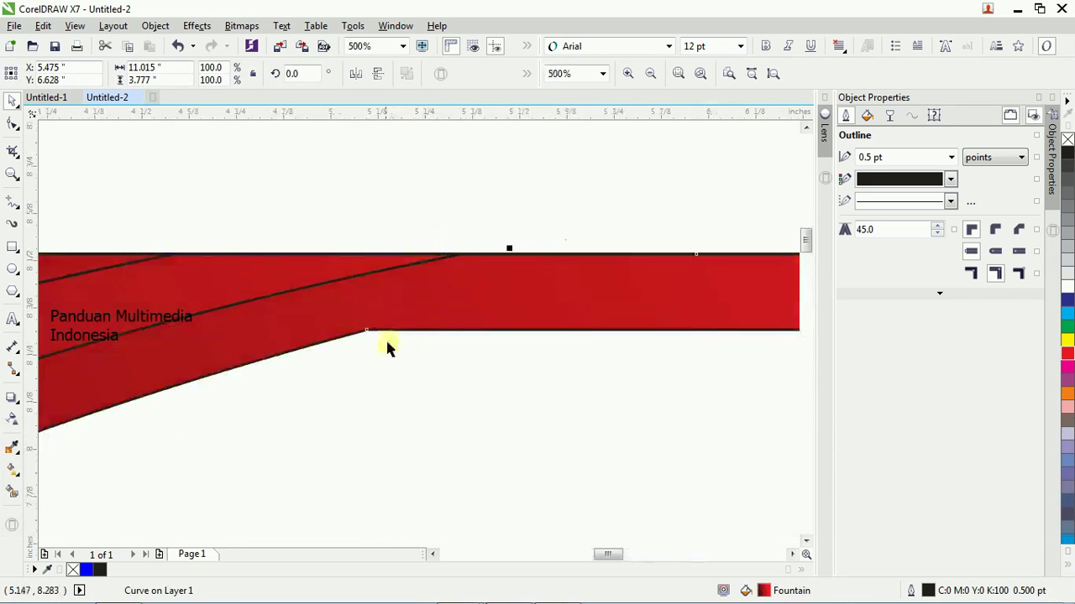
key(F10)
right_click(368, 332)
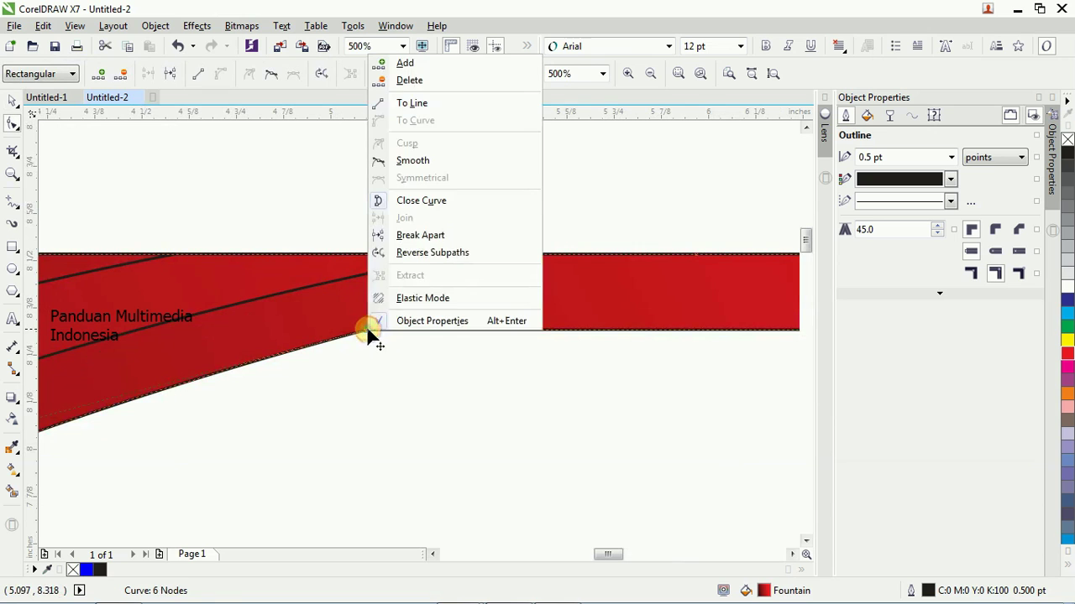
click(436, 166)
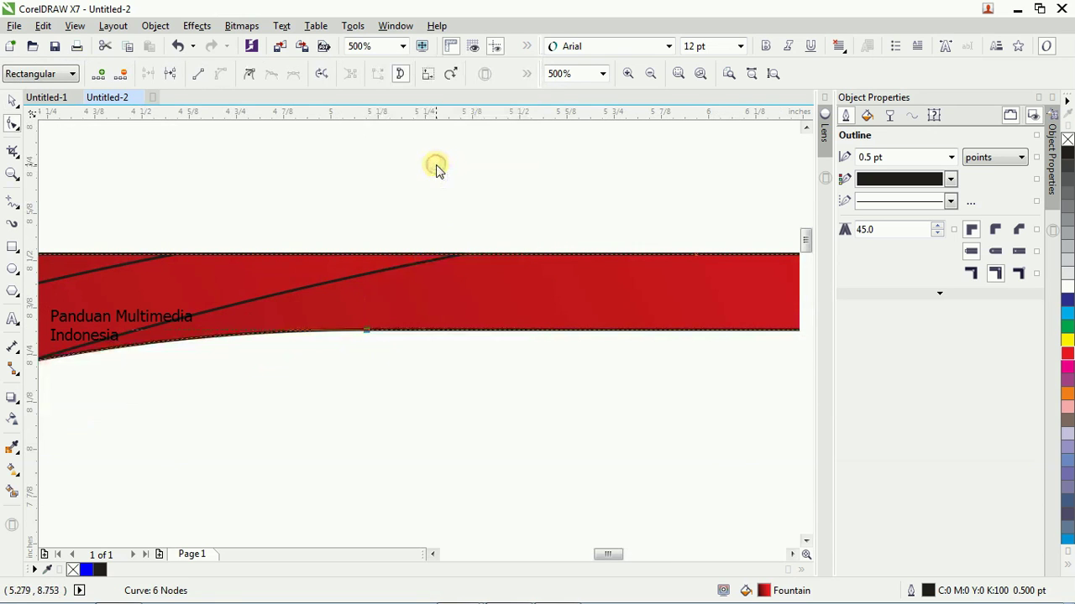
Try reshaping the welded shape's lower curve by adjusting the control handle of the smoothed node
scroll(434, 206, down, 5)
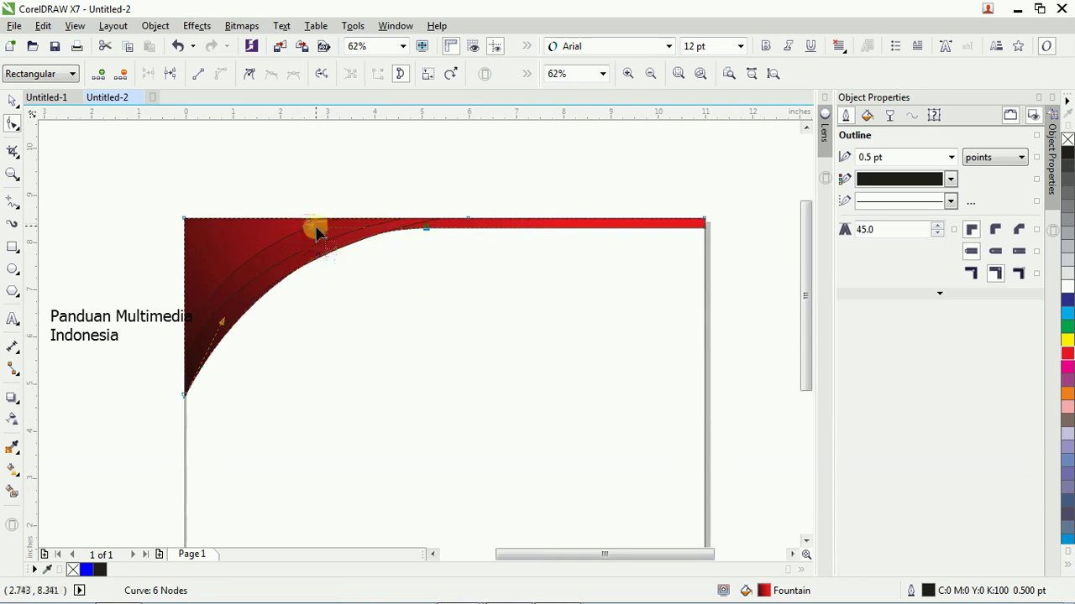
drag(314, 232, 370, 237)
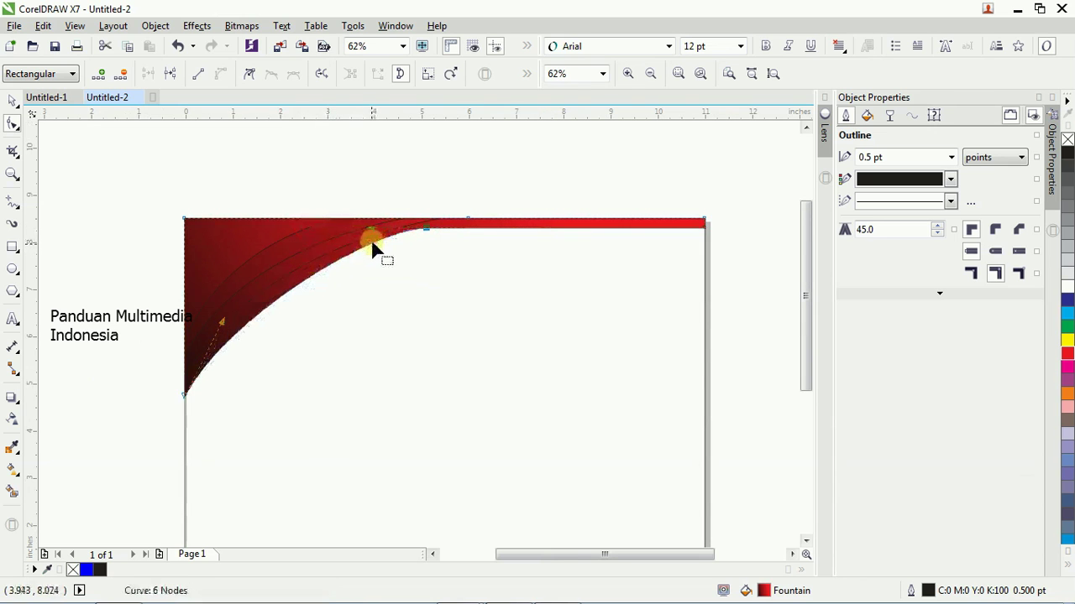
scroll(434, 254, up, 2)
drag(304, 206, 285, 215)
scroll(281, 235, down, 2)
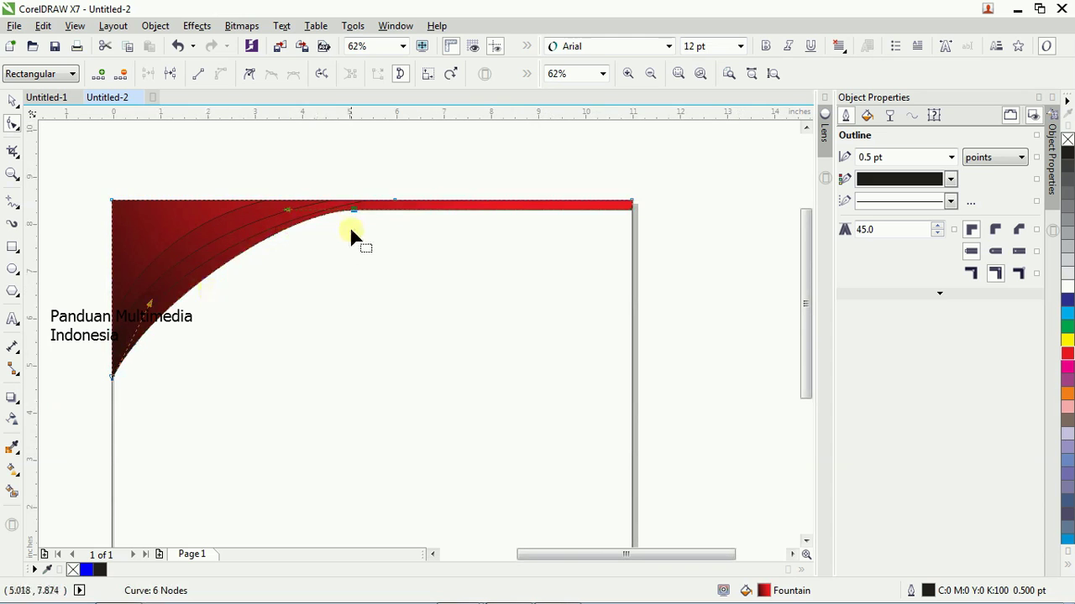
Undo the handle adjustments and the node smoothing on the welded shape
key(ctrl+z)
scroll(361, 220, up, 4)
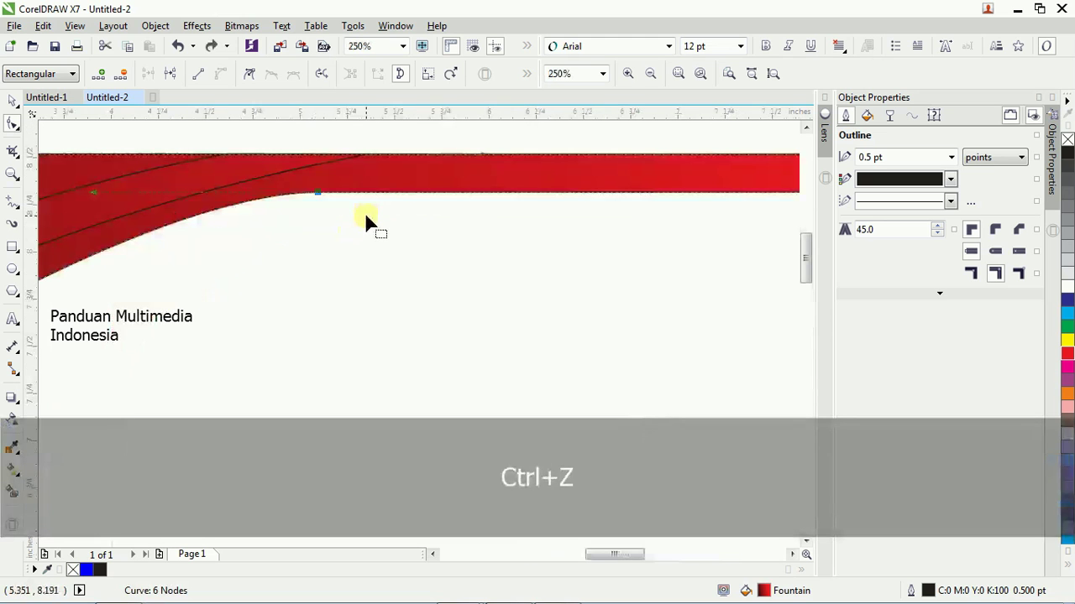
right_click(321, 195)
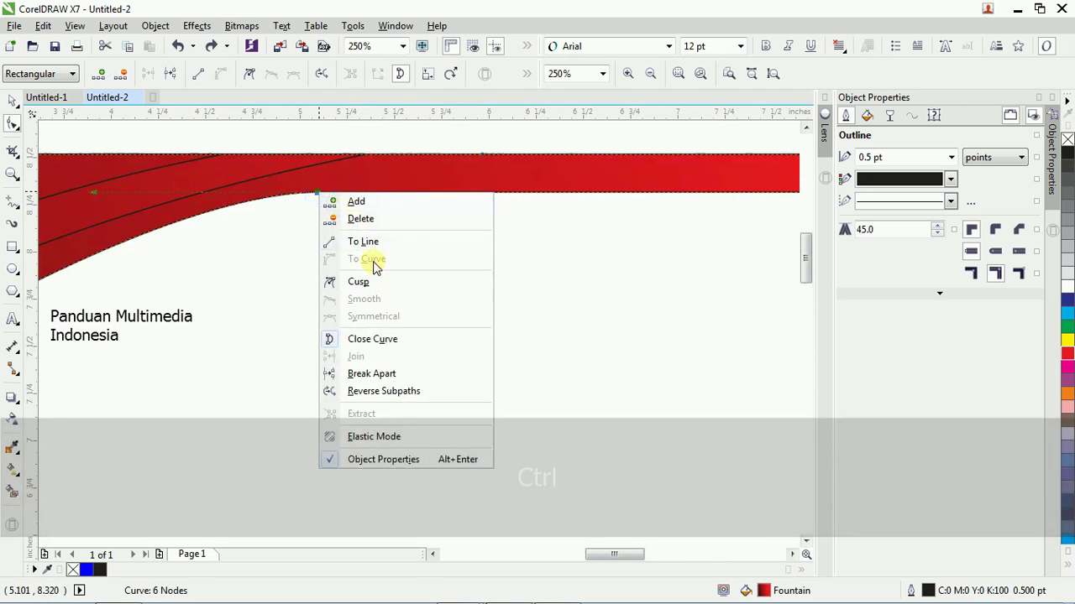
drag(379, 179, 370, 187)
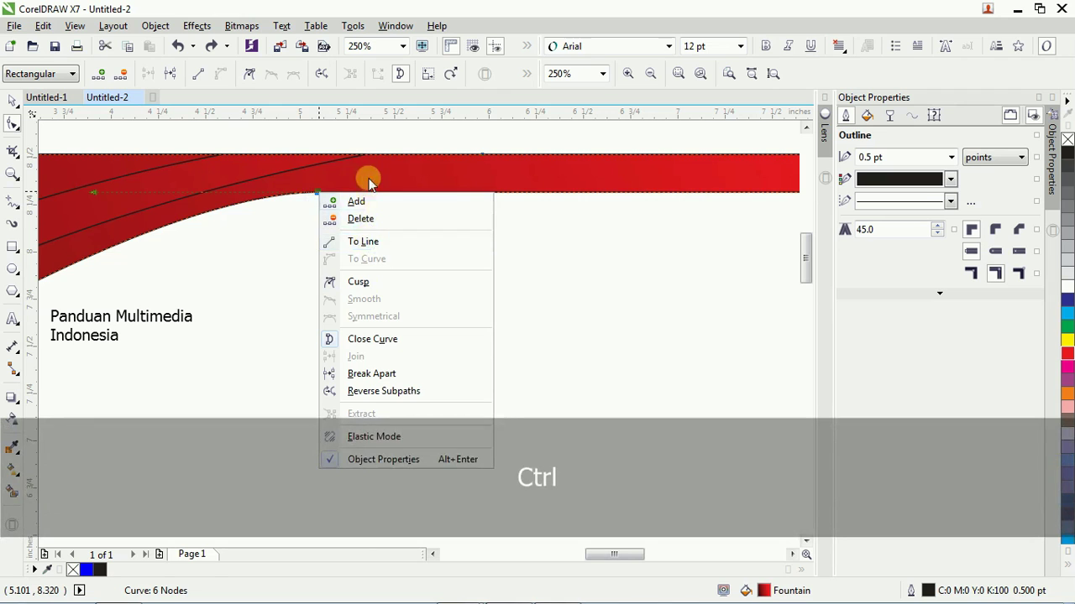
key(ctrl+z)
key(ctrl+z)
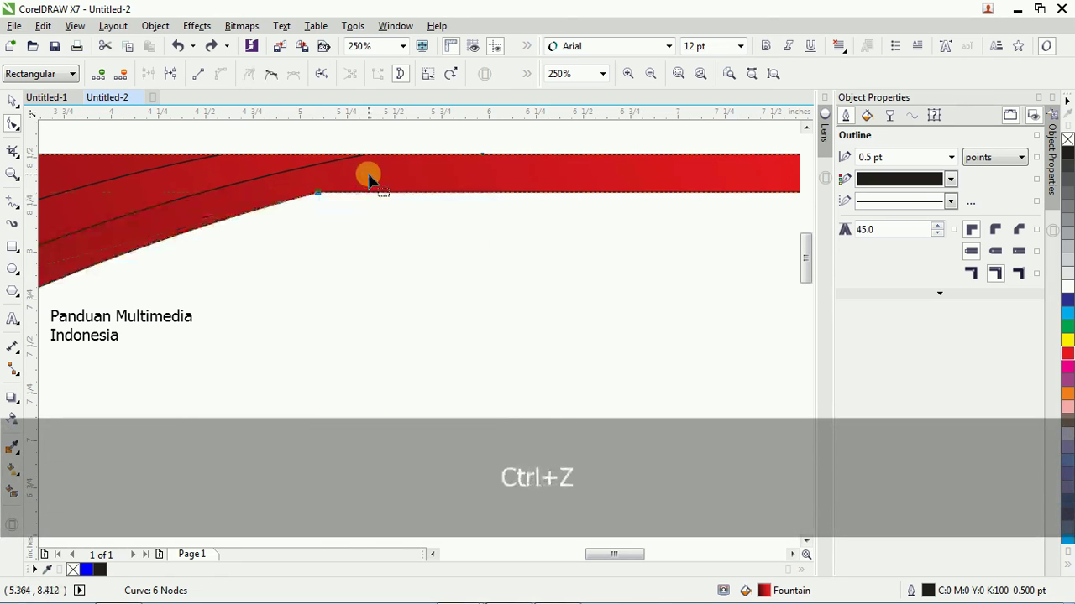
Recolor the welded shape's gradient with yellow at both ends and an orange node in the middle
scroll(319, 194, down, 3)
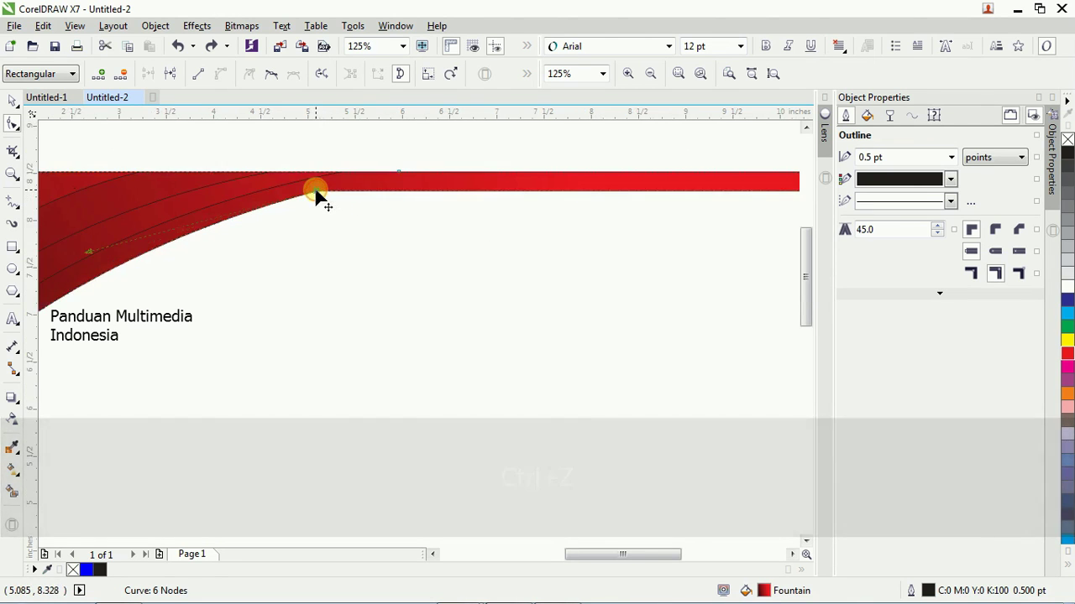
click(13, 102)
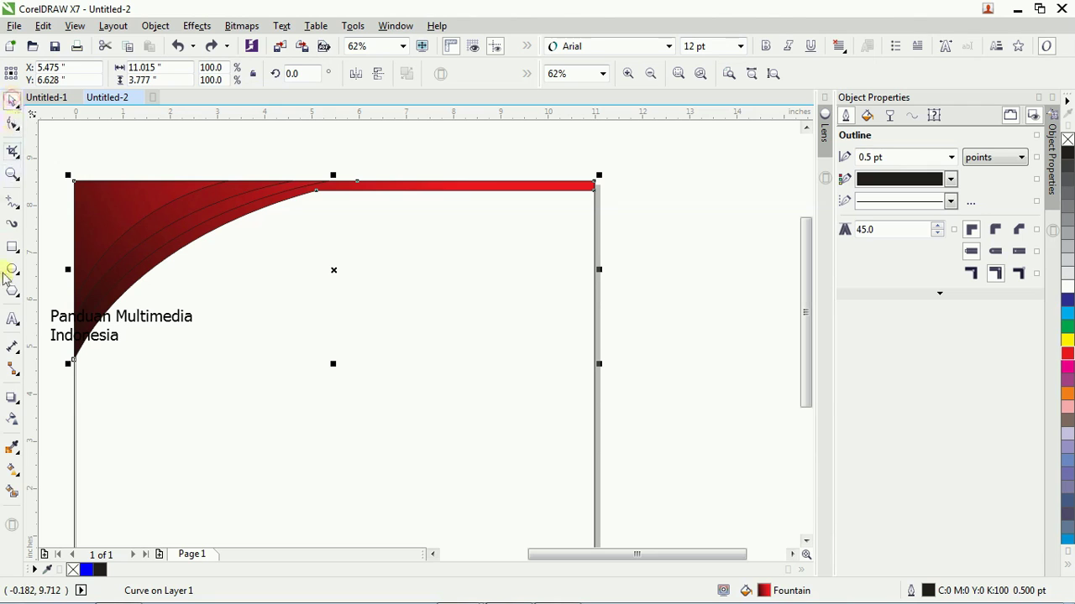
click(412, 185)
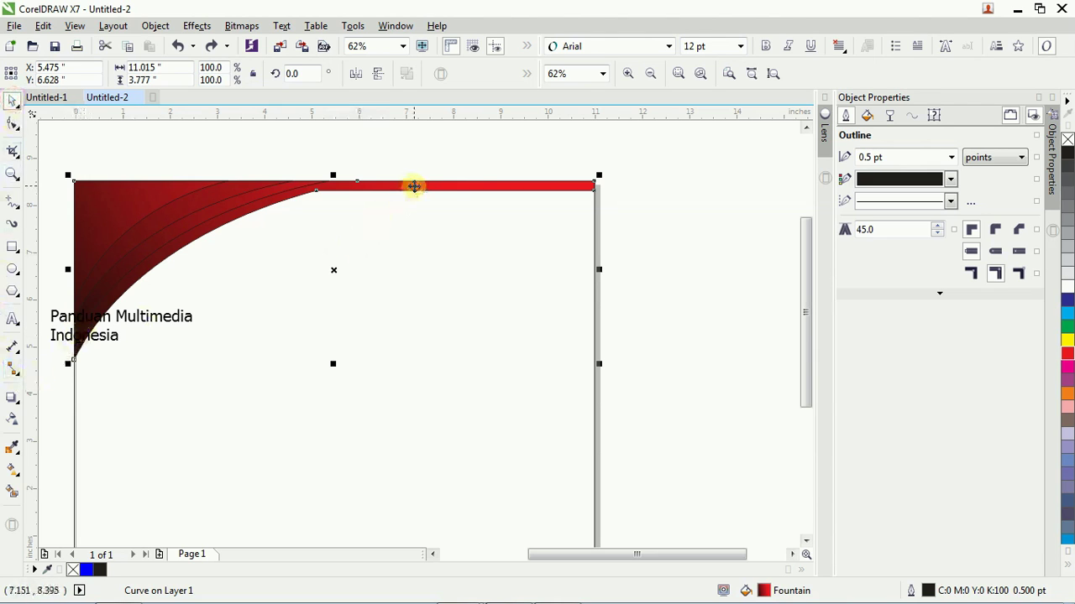
click(13, 472)
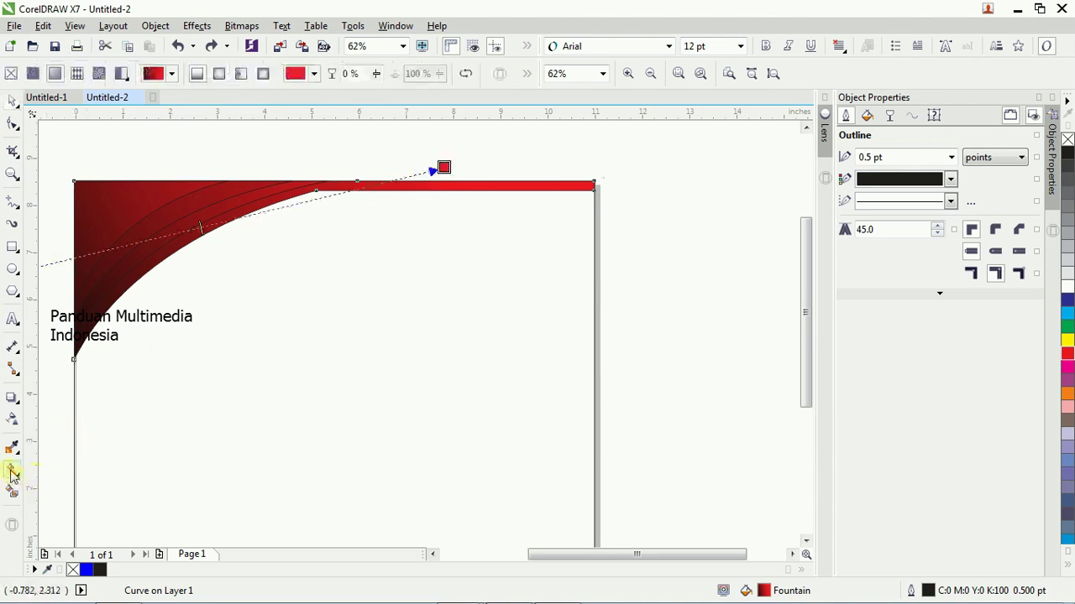
scroll(291, 243, down, 3)
drag(228, 244, 227, 262)
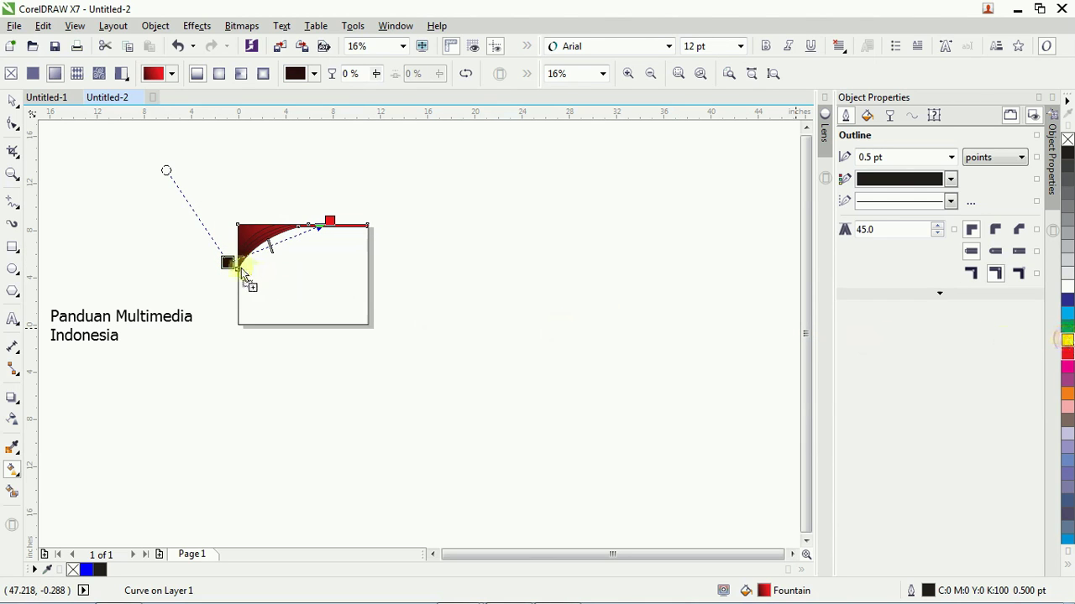
drag(241, 268, 228, 262)
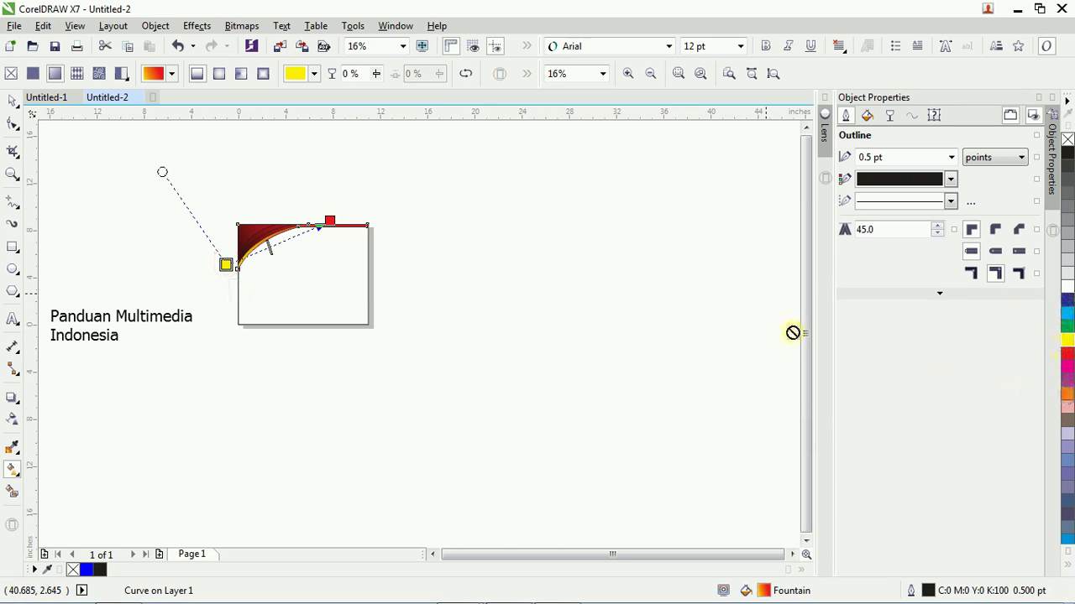
drag(792, 333, 279, 241)
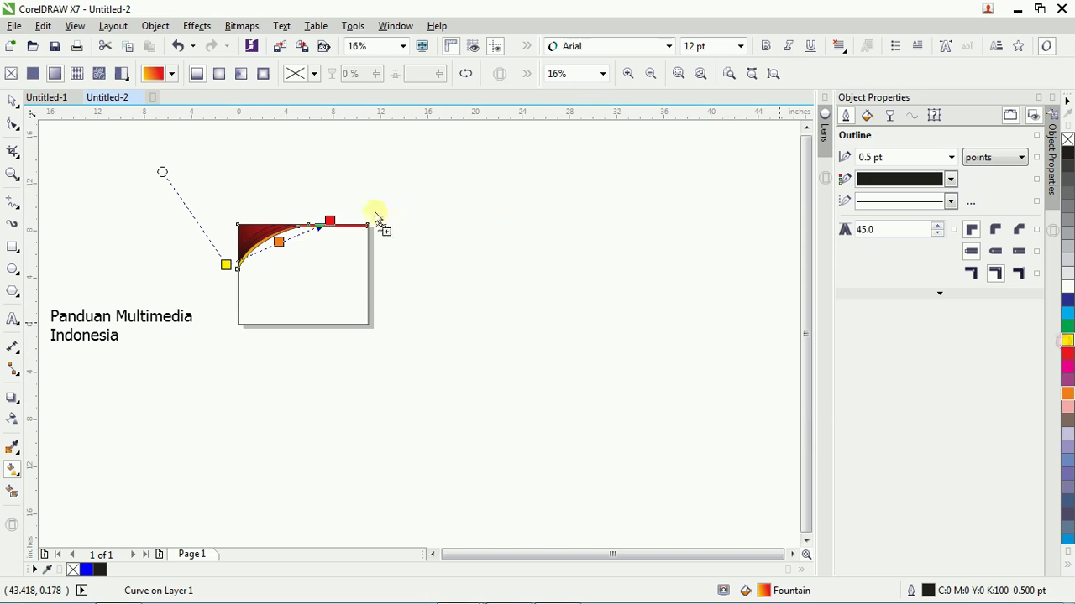
drag(337, 227, 333, 225)
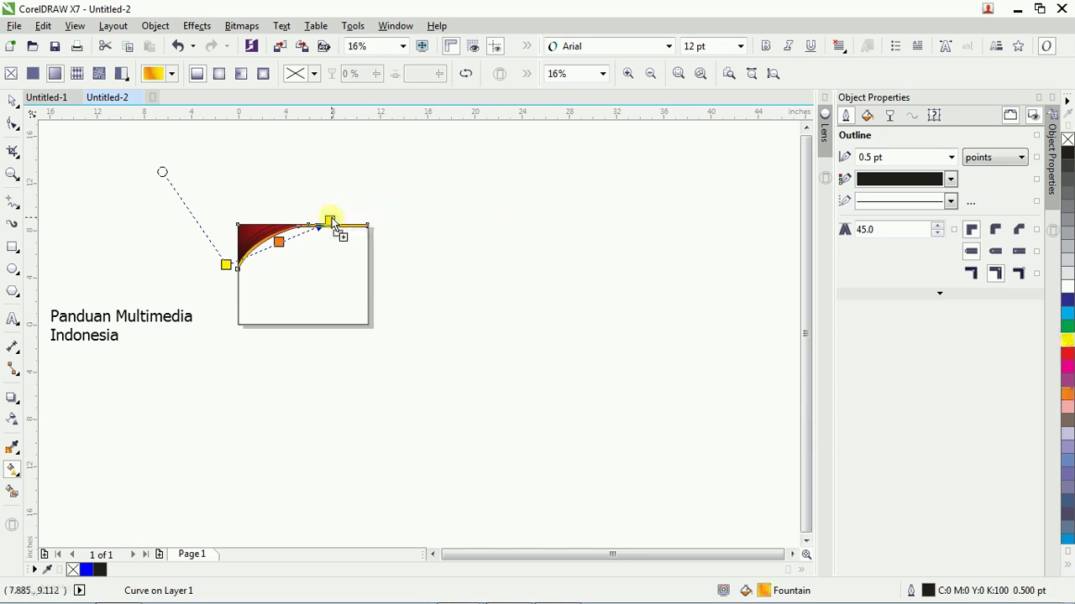
Extend the welded shape's gradient beyond the page's upper-right corner and move its orange node to the 20% position
key(z)
drag(168, 179, 423, 298)
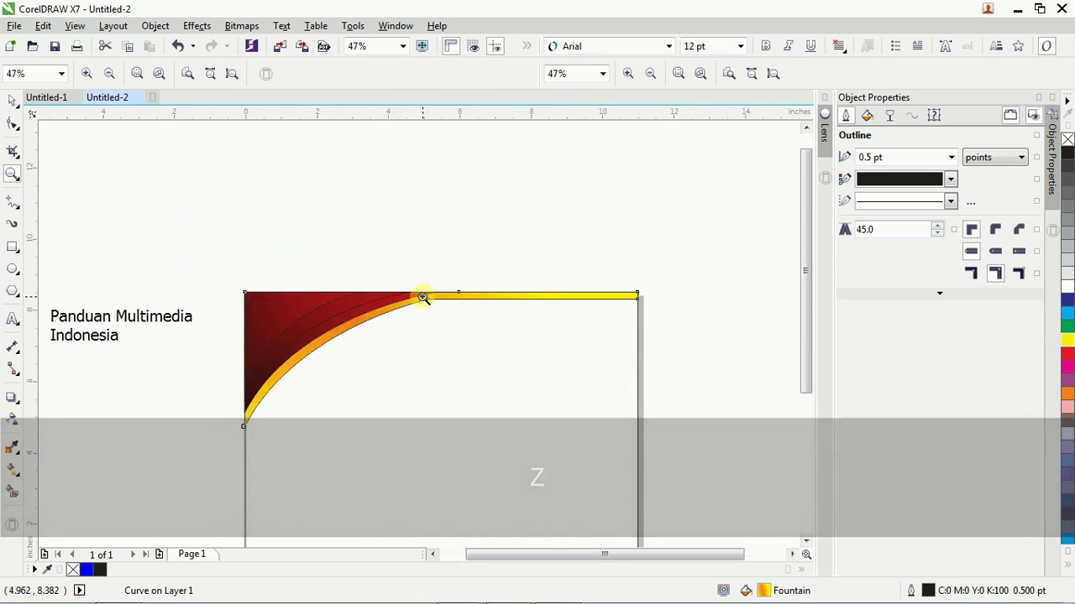
click(12, 100)
click(392, 132)
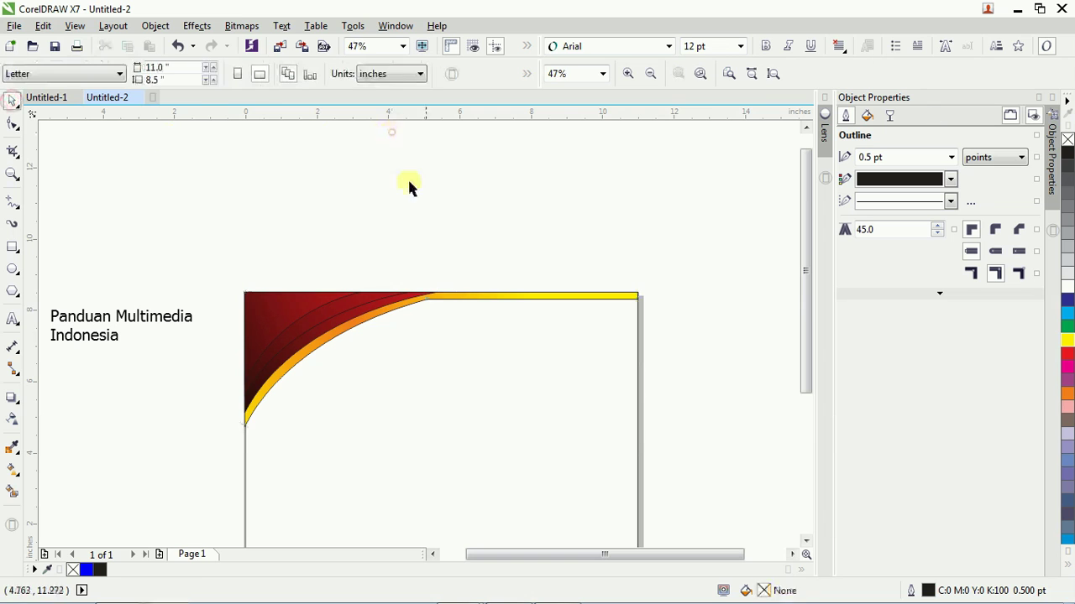
click(447, 302)
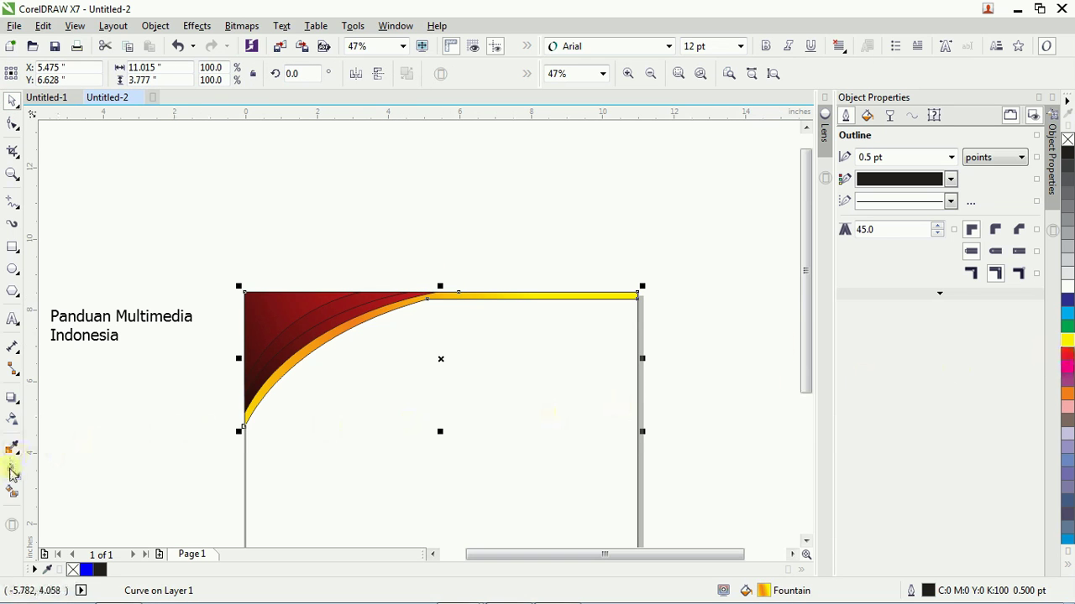
click(12, 471)
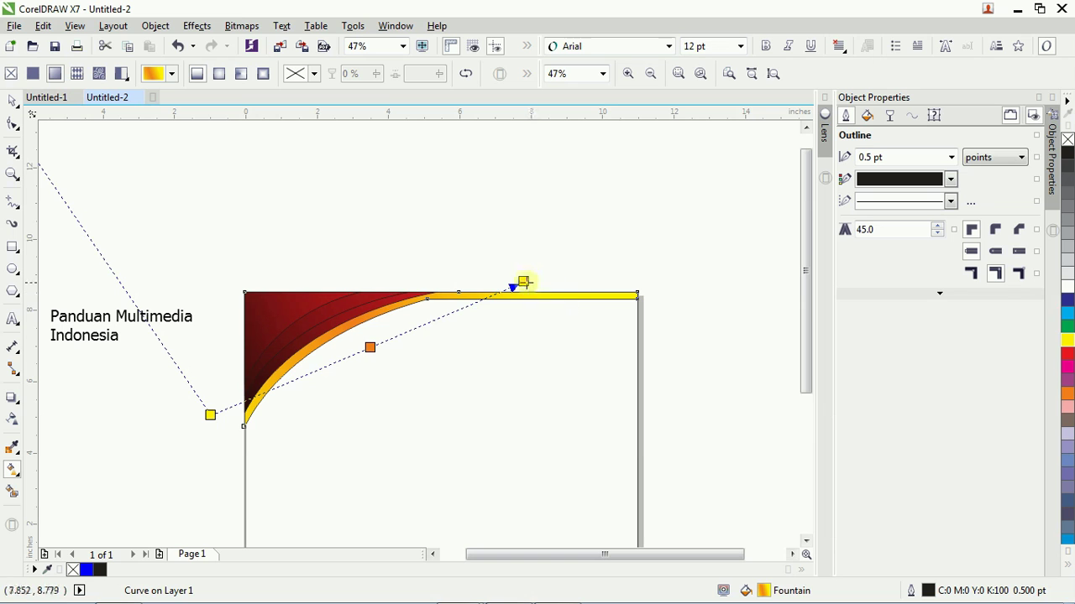
drag(523, 280, 676, 248)
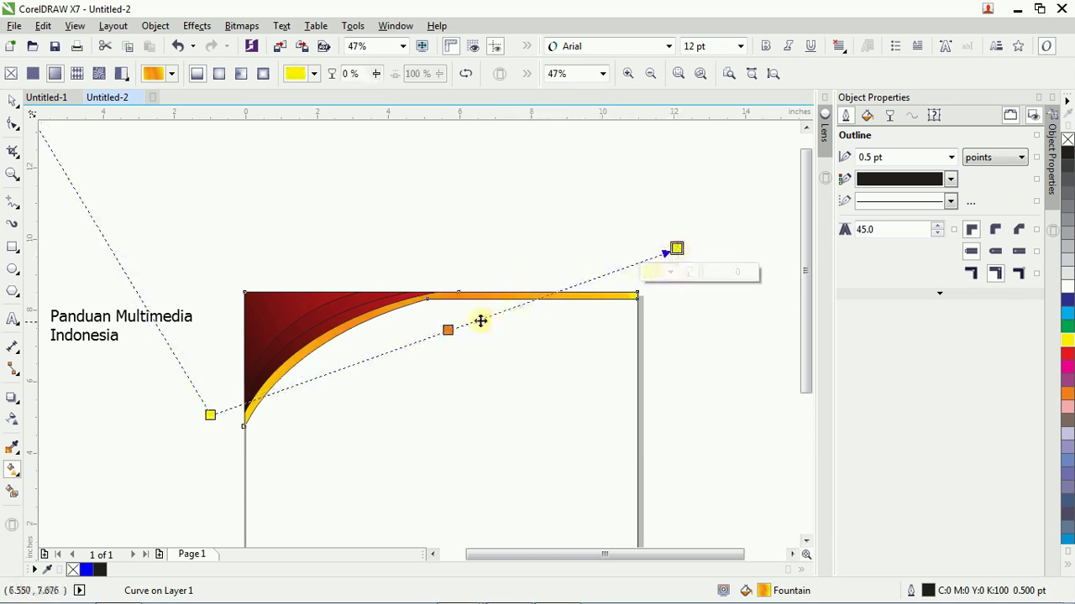
drag(449, 330, 304, 382)
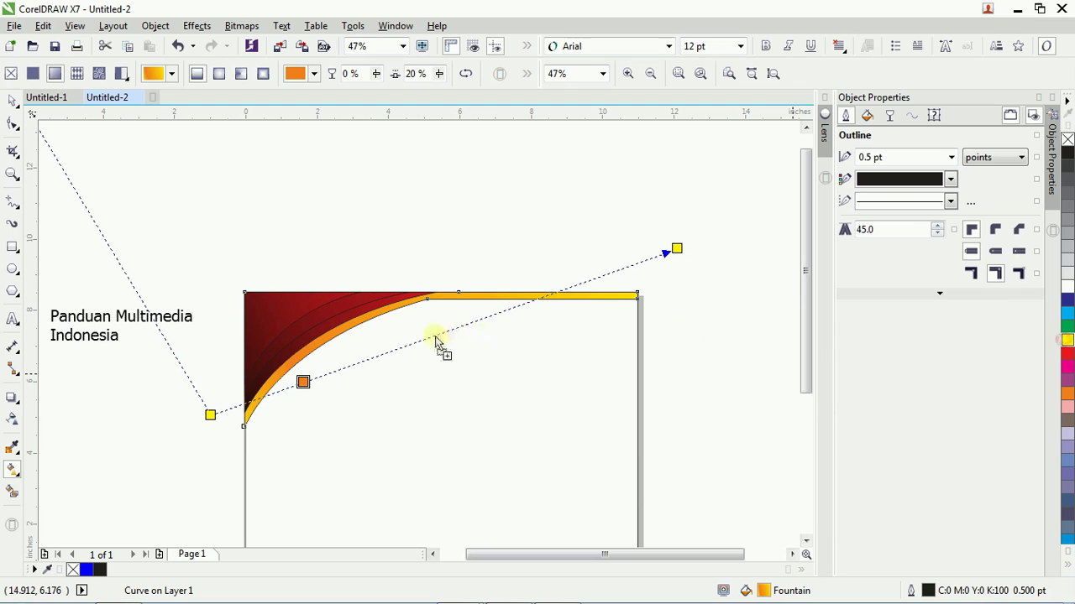
Add alternating yellow and orange nodes along the gradient, starting with yellow at 38% and orange at 52%, and extend its yellow end farther outward
drag(376, 359, 386, 352)
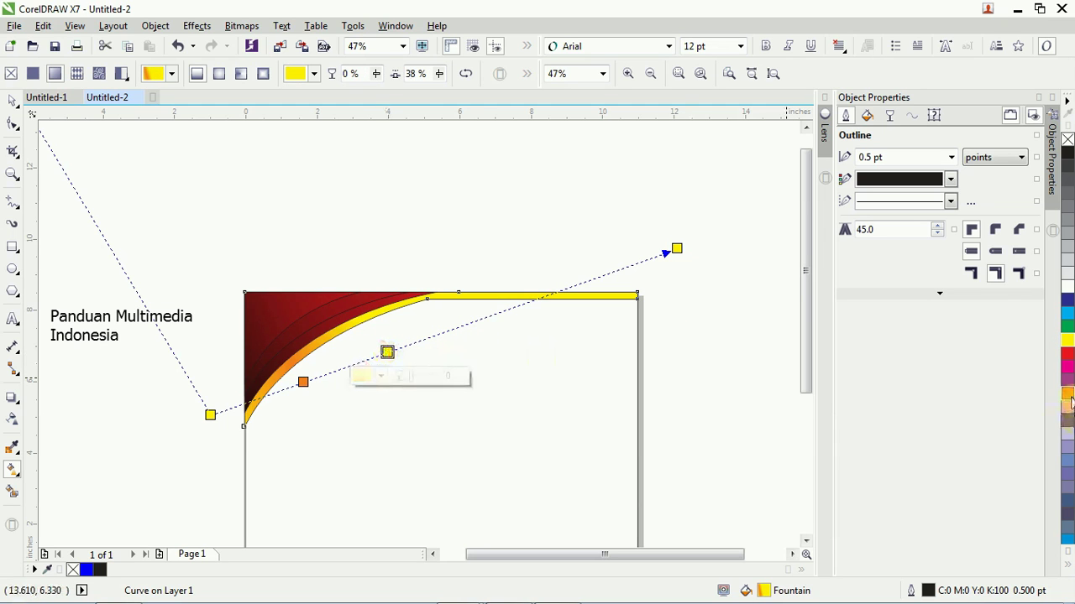
drag(467, 323, 452, 328)
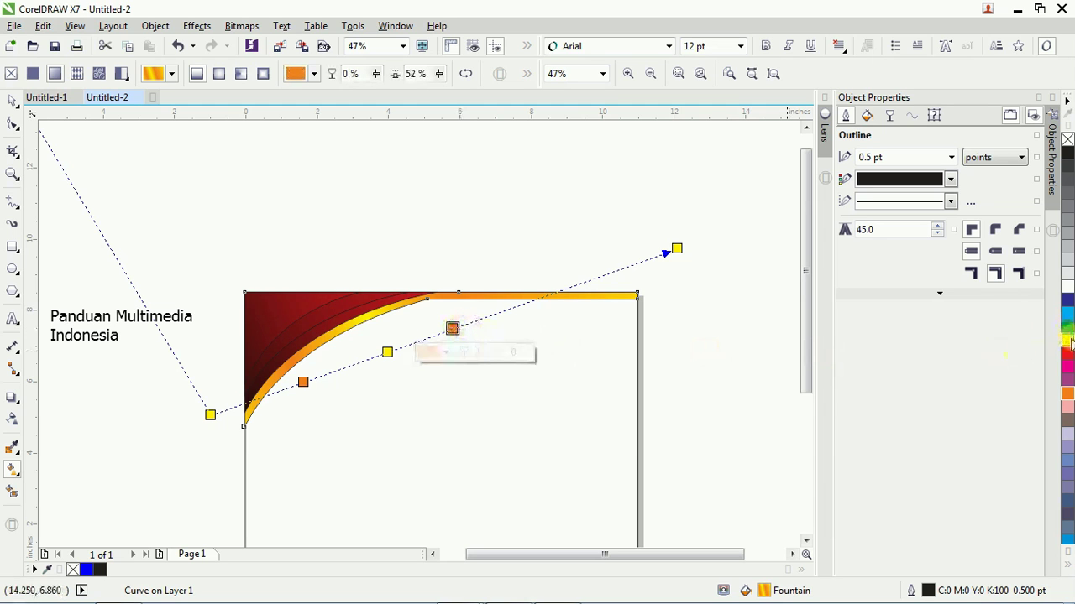
double_click(527, 302)
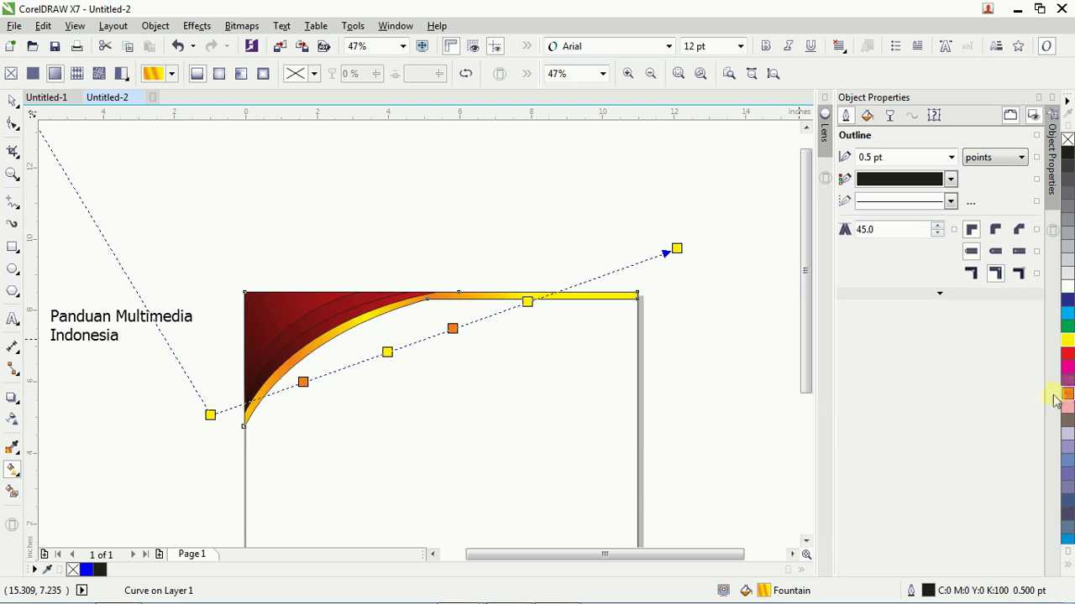
drag(1056, 401, 707, 238)
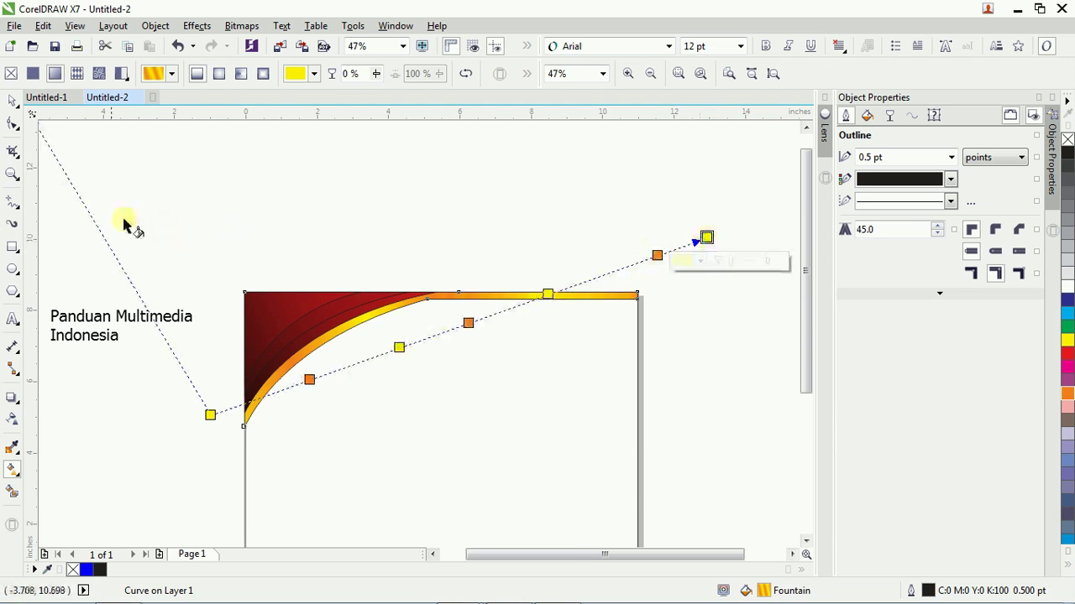
Remove the outlines from all four red and golden corner shapes
click(12, 101)
click(159, 135)
drag(131, 157, 719, 445)
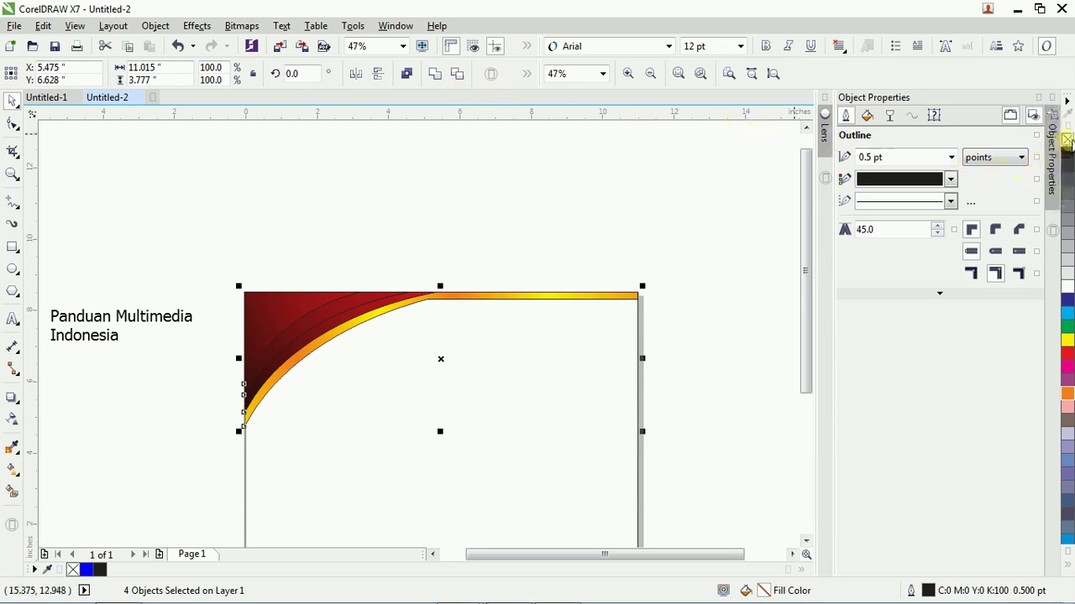
right_click(1067, 139)
click(752, 165)
Raise the golden shape's lower nodes at the curve junction and the right end together to make the horizontal strip thinner
key(z)
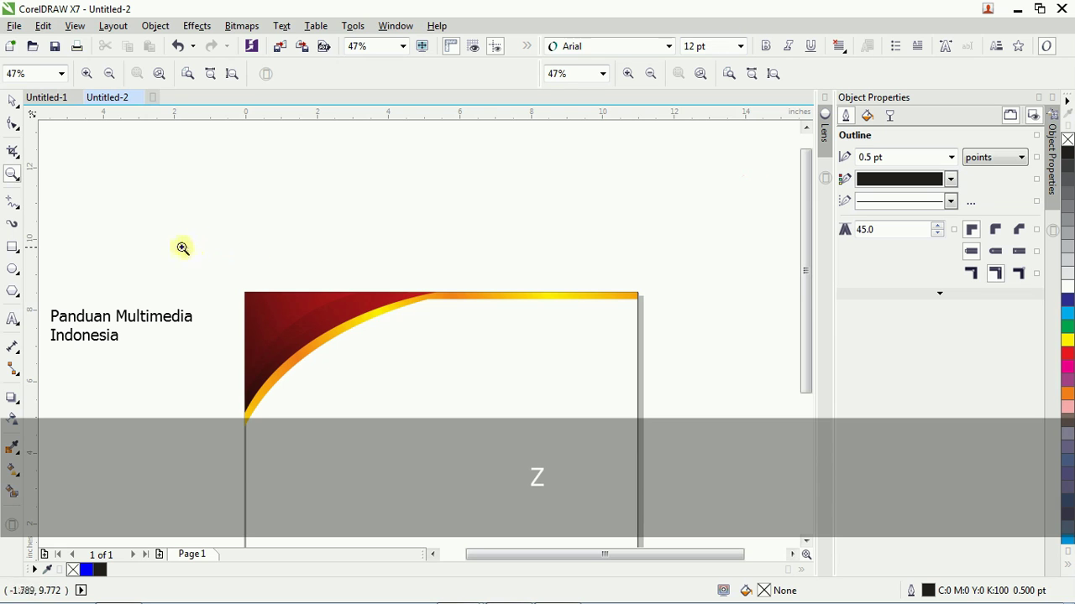
drag(143, 233, 701, 435)
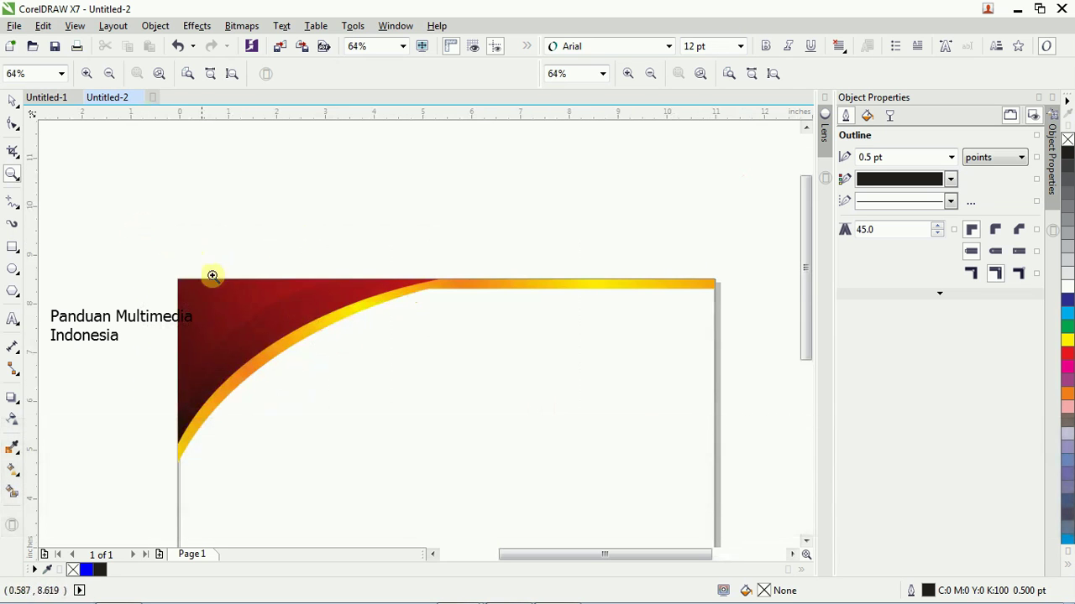
drag(117, 233, 769, 498)
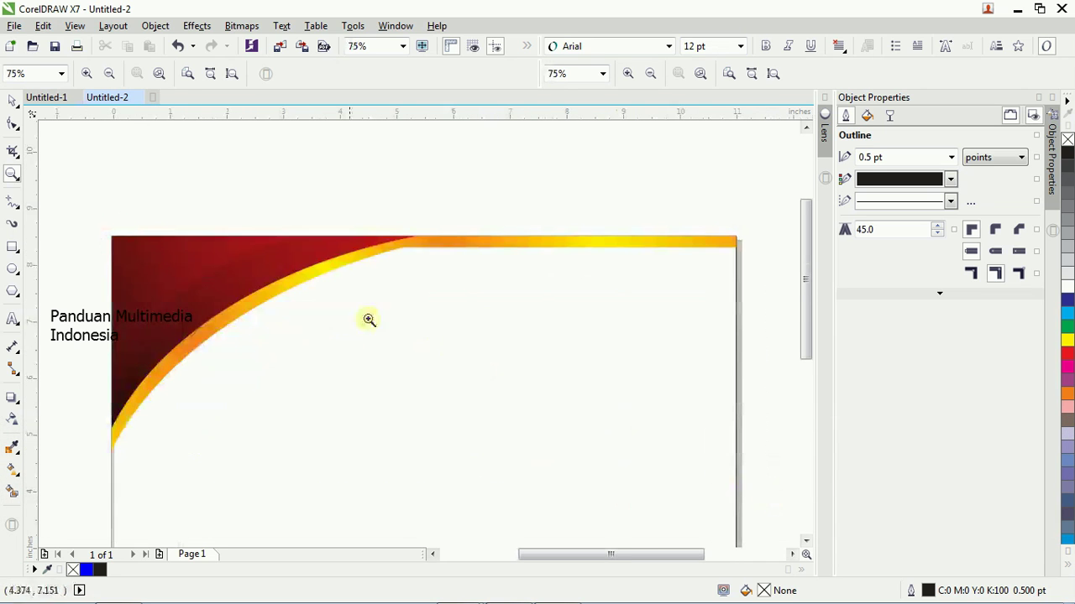
drag(137, 192, 691, 348)
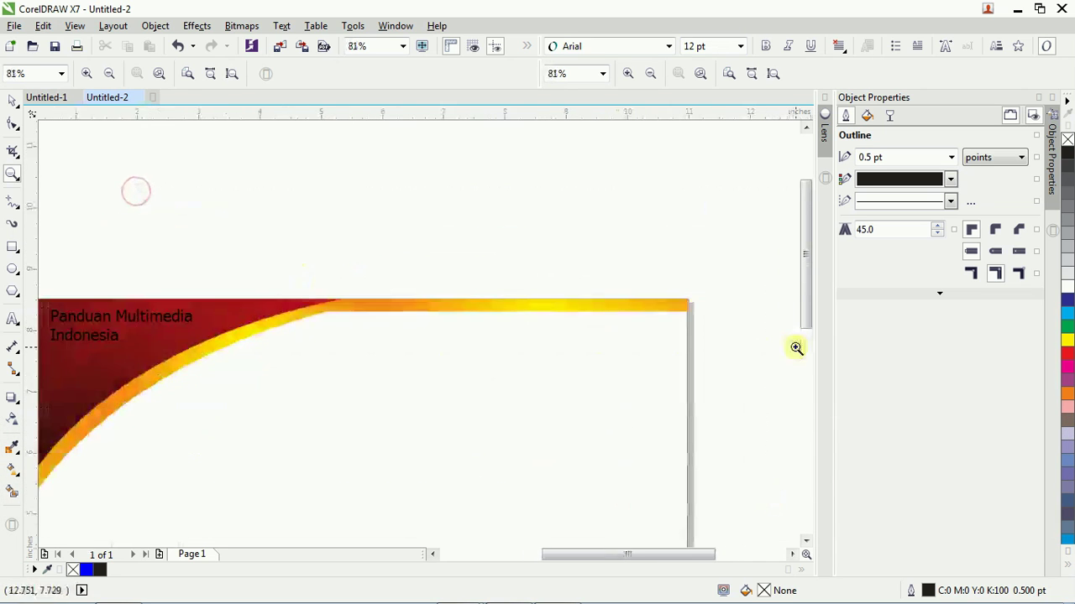
click(325, 320)
click(331, 319)
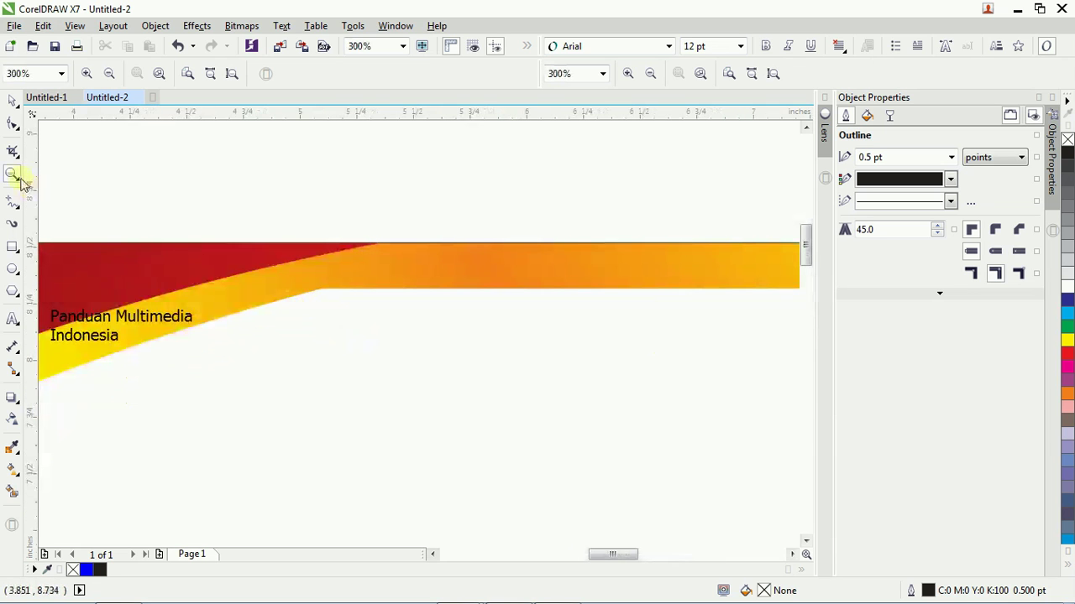
click(11, 125)
click(405, 275)
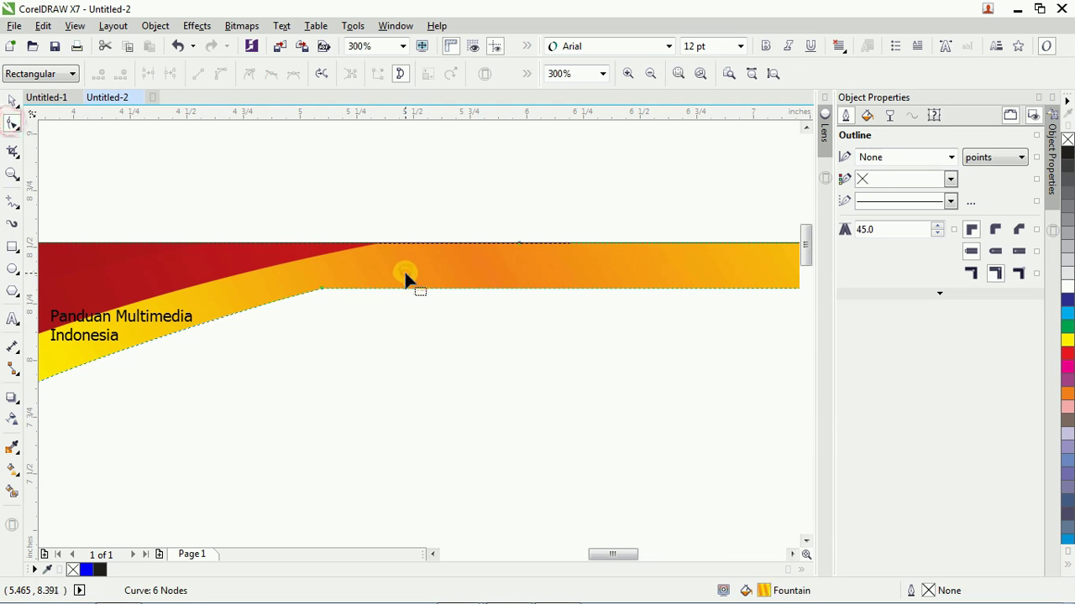
click(324, 290)
scroll(559, 402, down, 1)
scroll(713, 407, down, 1)
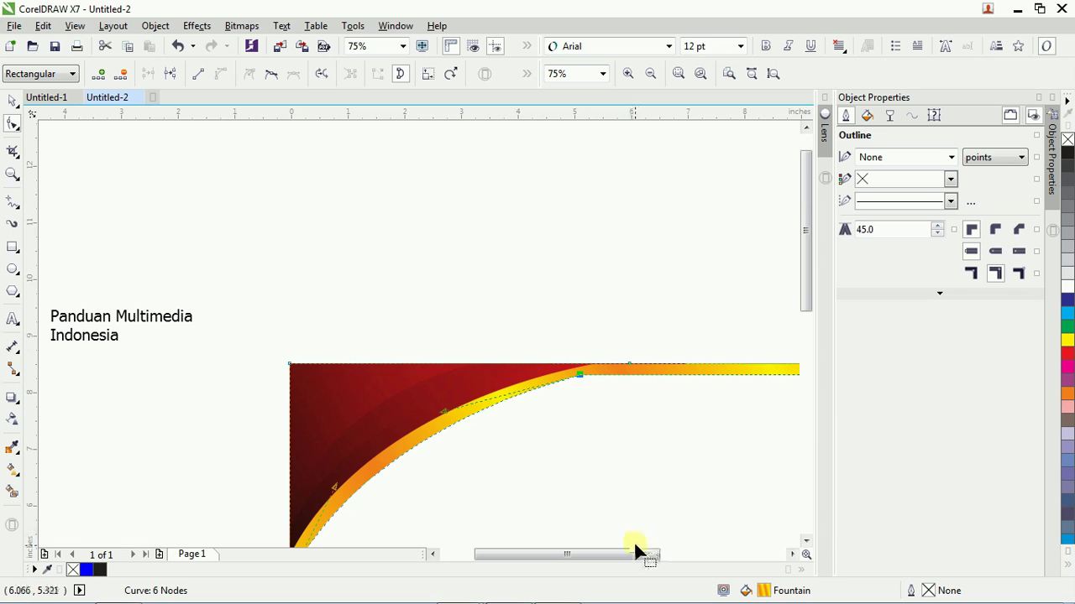
drag(633, 554, 676, 554)
key(shift)
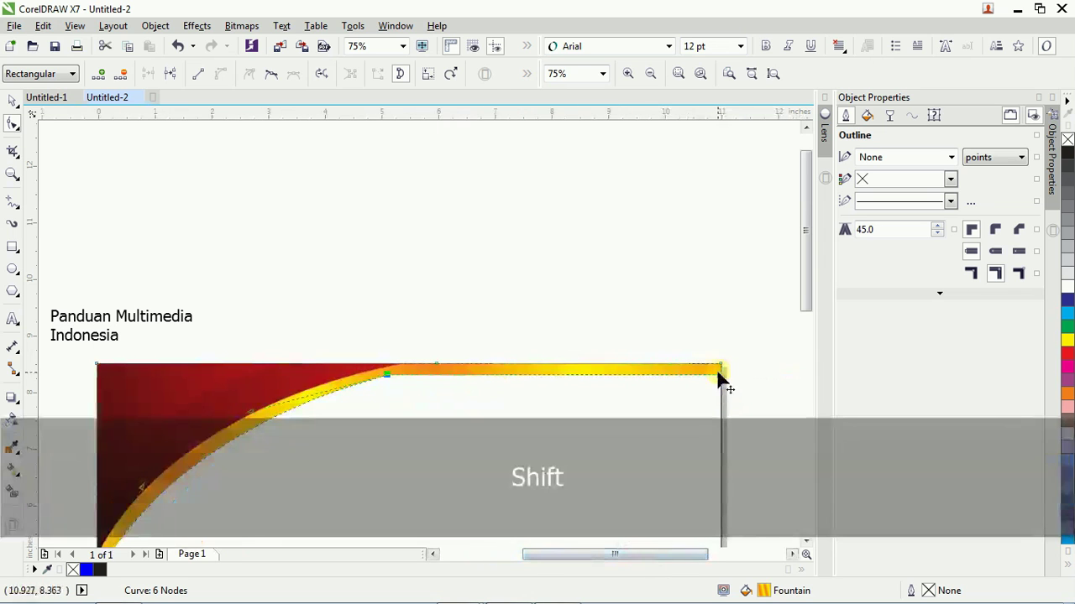
key(Up)
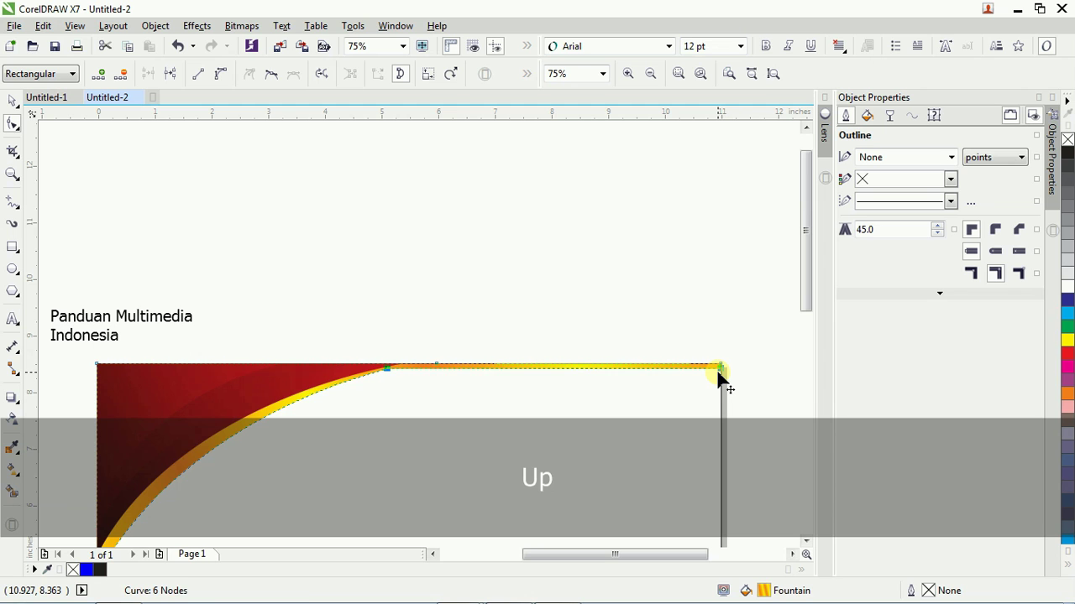
key(Down)
Nudge the golden strip's two selected lower nodes about 0.2 inches to the right
scroll(477, 369, up, 2)
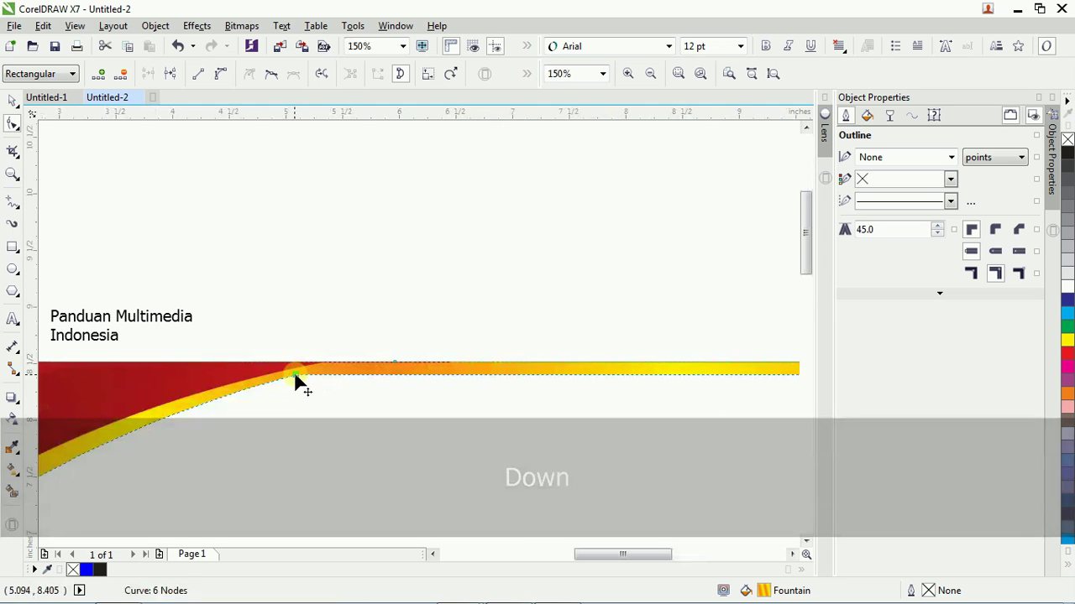
drag(294, 375, 311, 375)
key(ctrl+z)
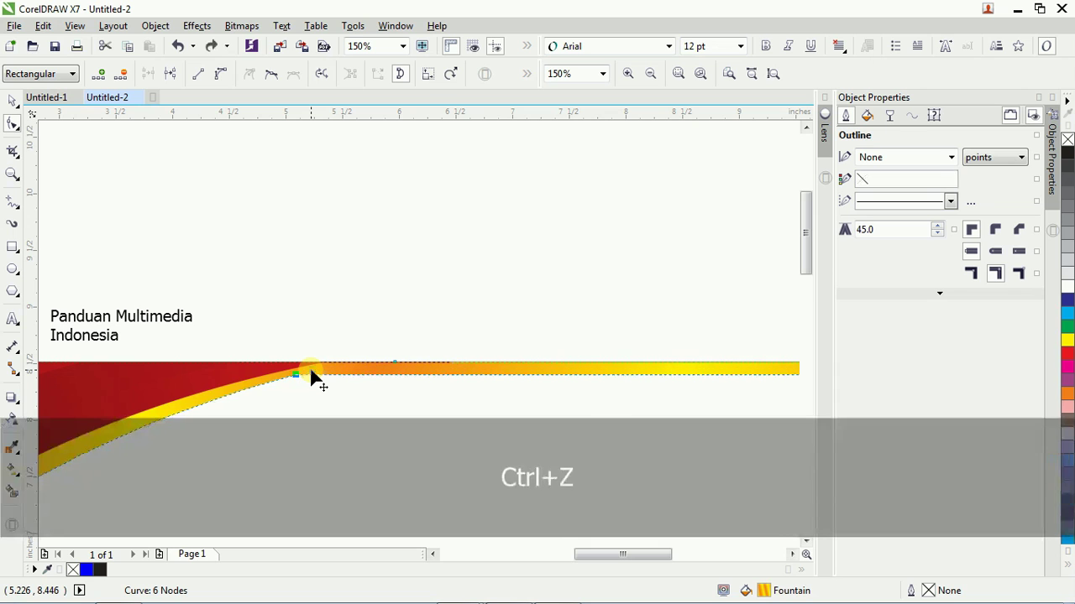
key(shift+Right)
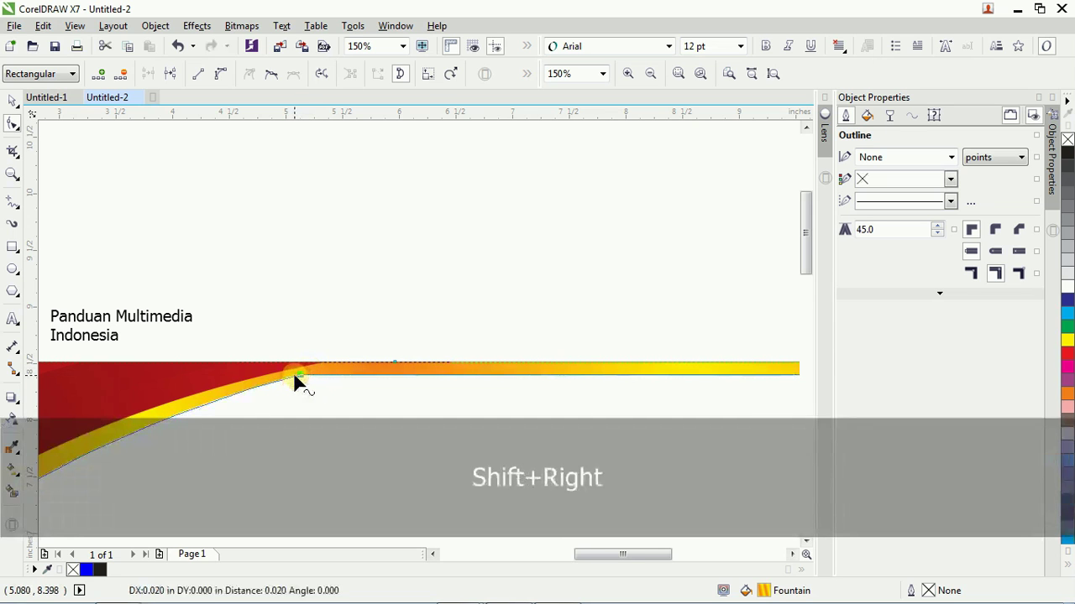
key(shift+Left)
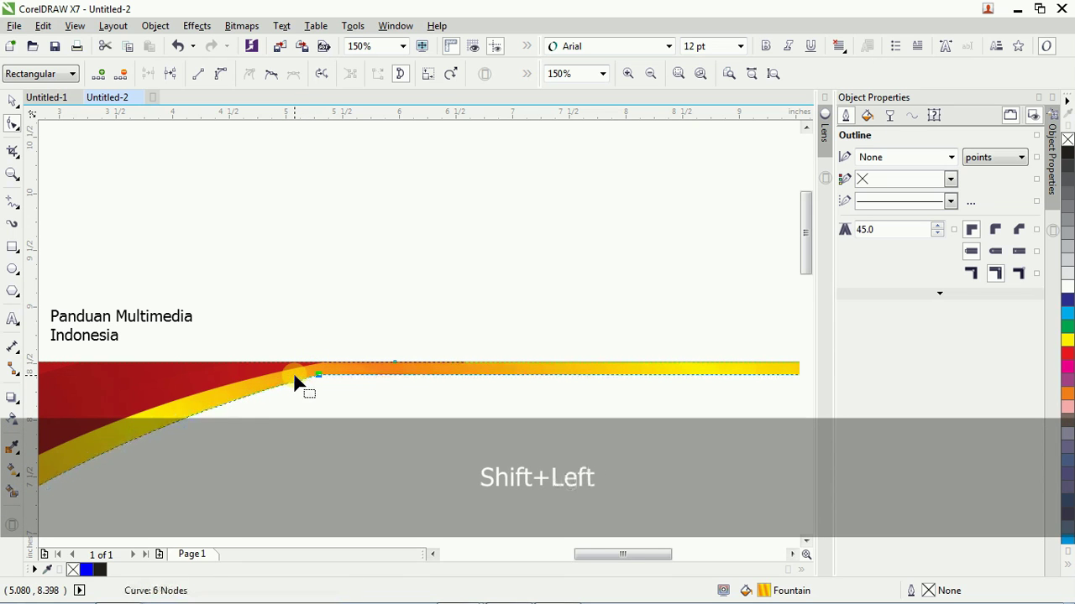
Adjust both curve handles of the golden shape's lower edge so the curved band narrows along the red shapes
scroll(256, 496, down, 2)
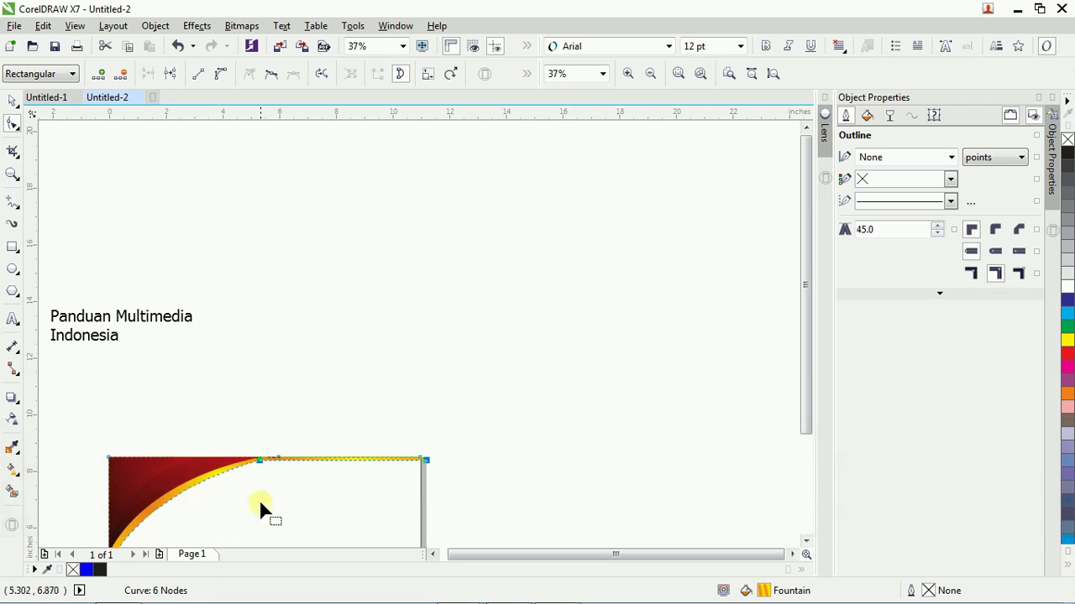
key(z)
drag(77, 425, 345, 487)
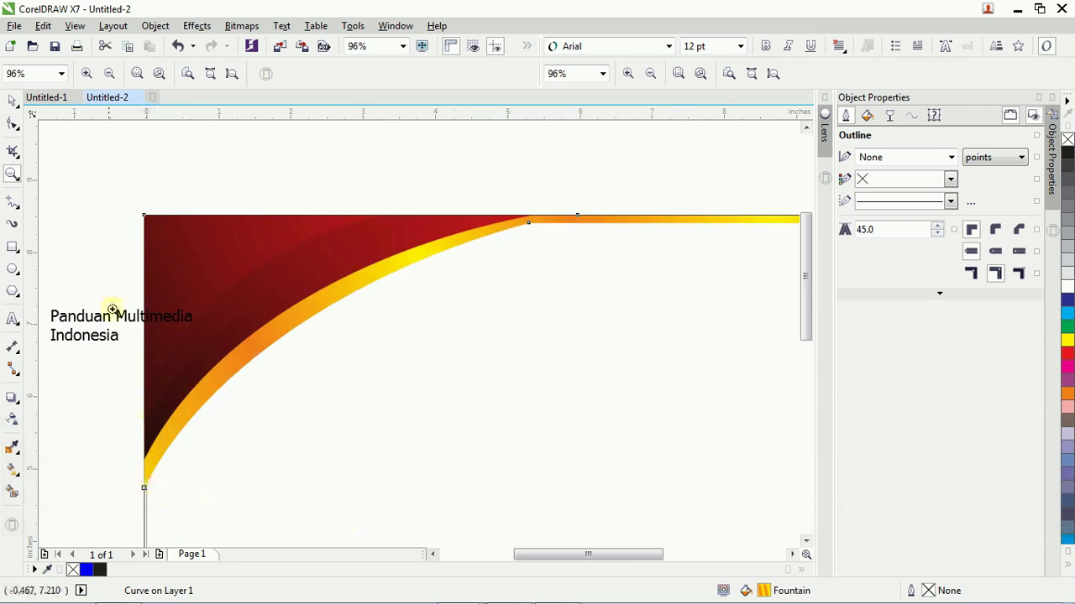
click(13, 125)
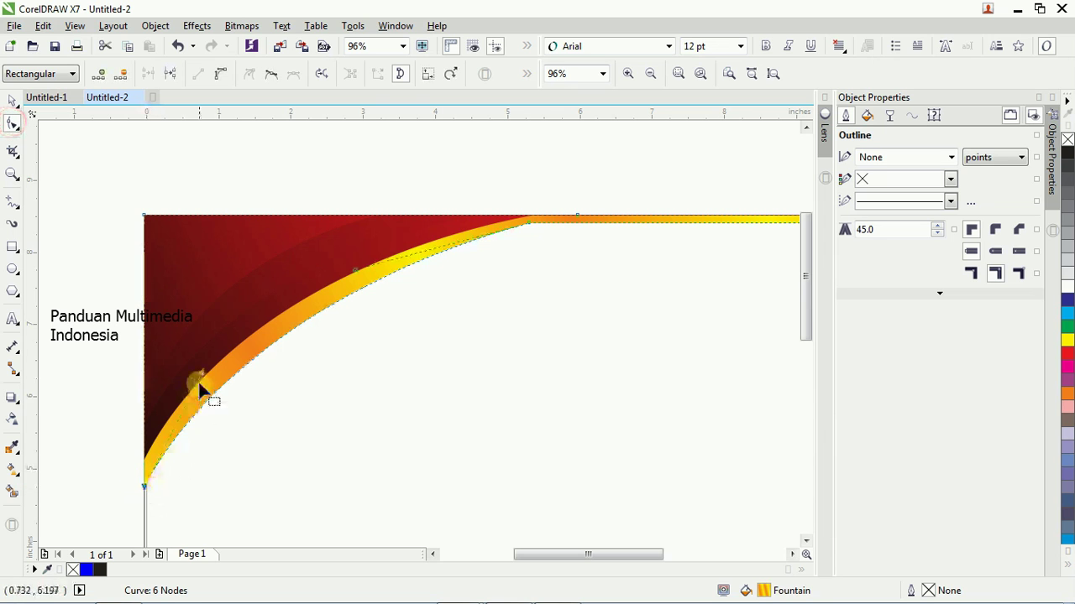
drag(199, 388, 216, 340)
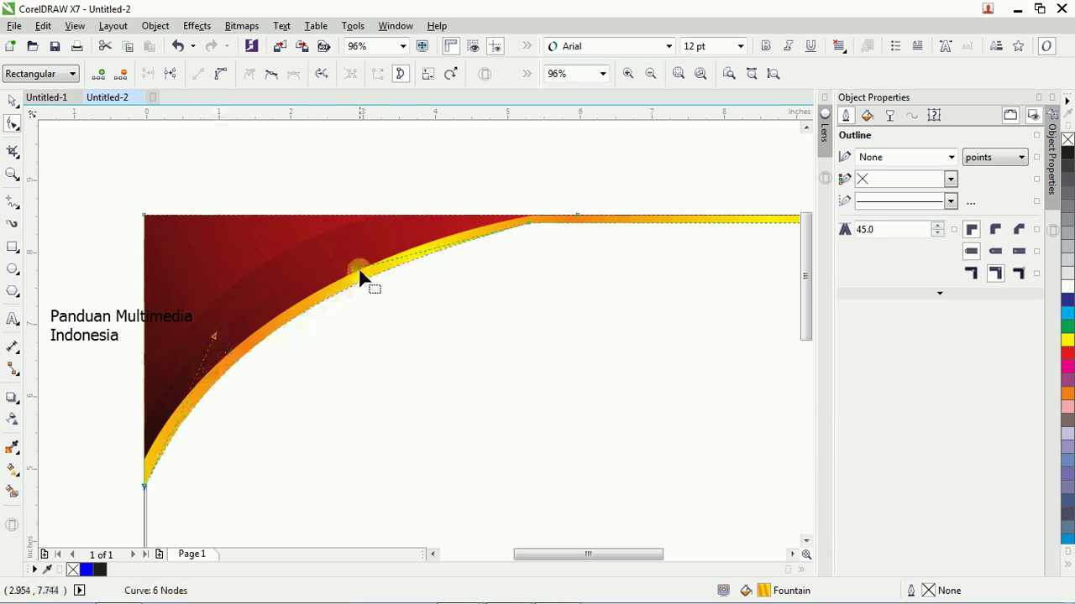
drag(352, 280, 378, 255)
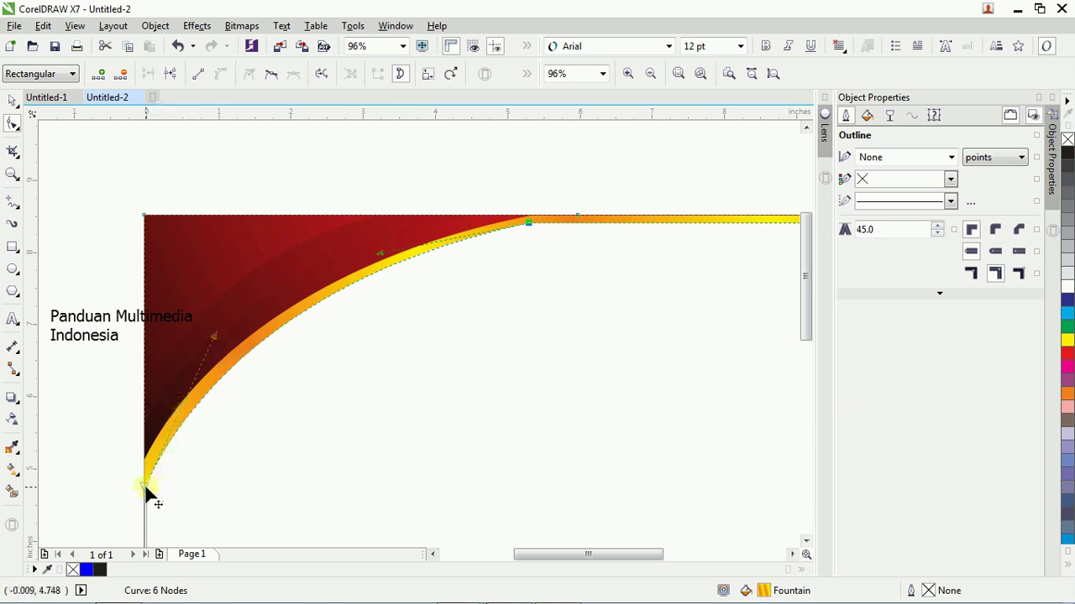
Move the golden curve's lower-left end node about 0.1 inch straight down along the page's left edge
drag(145, 487, 141, 507)
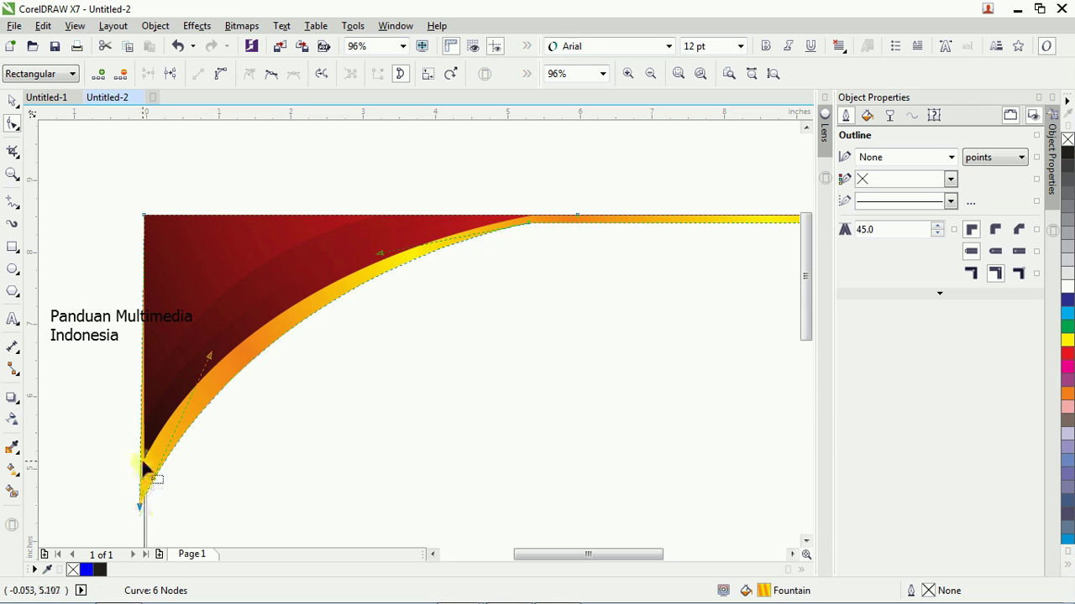
key(ctrl+z)
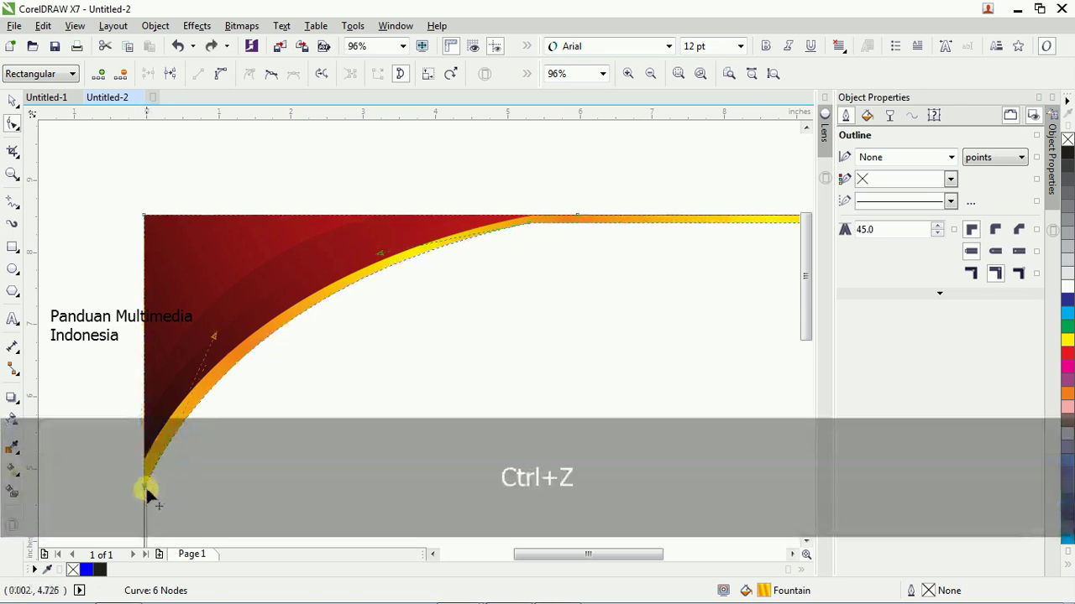
drag(142, 480, 144, 497)
key(shift)
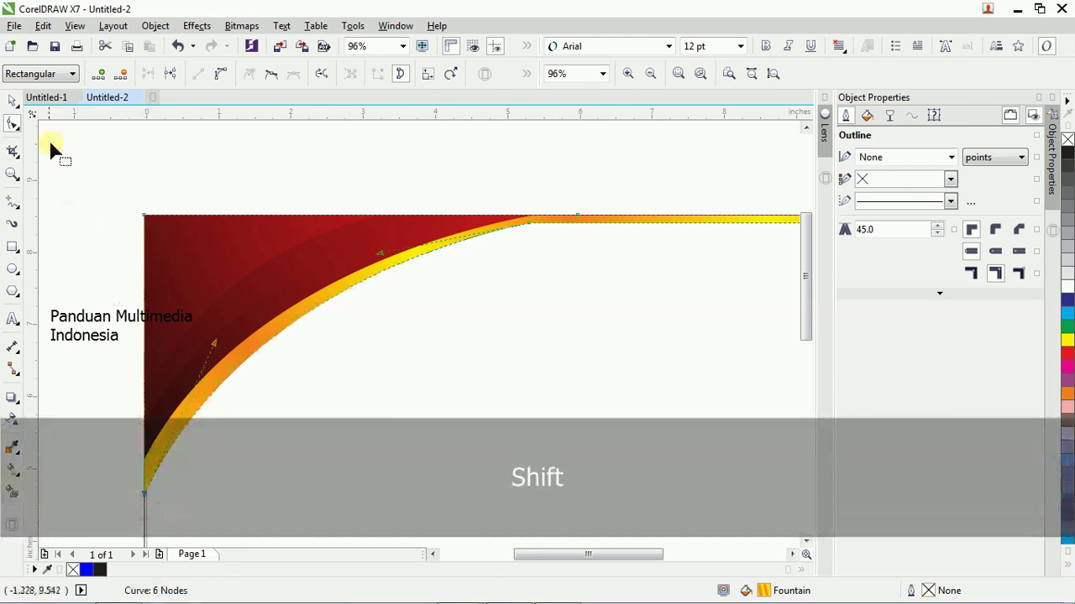
click(13, 101)
click(209, 202)
Move the golden strip's protruding lower-right node back onto the page's right edge
scroll(211, 204, down, 3)
scroll(279, 246, up, 2)
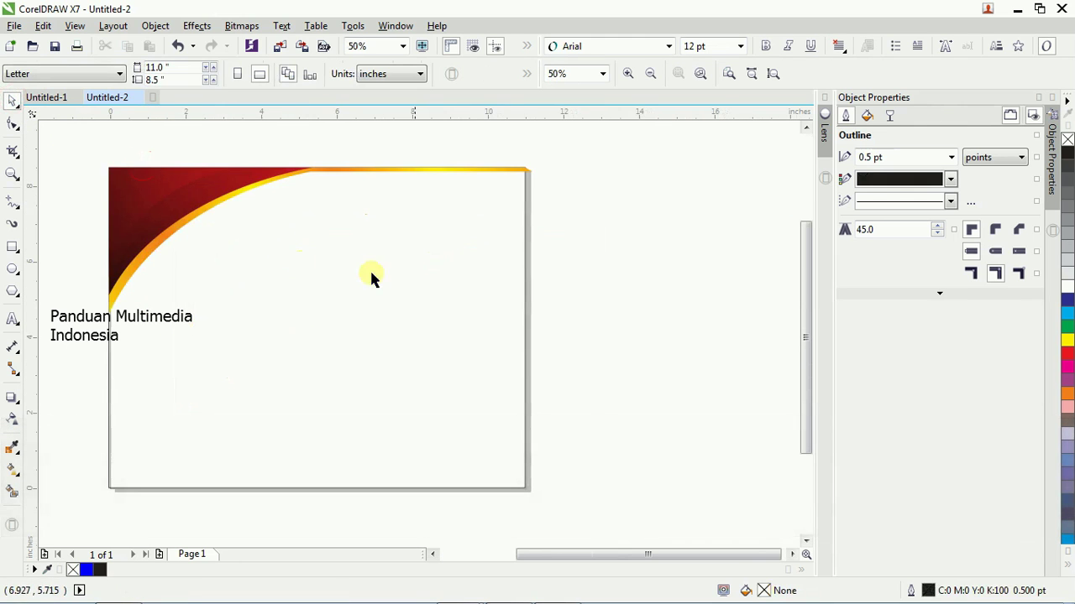
drag(496, 286, 616, 362)
scroll(571, 288, up, 1)
scroll(557, 235, down, 1)
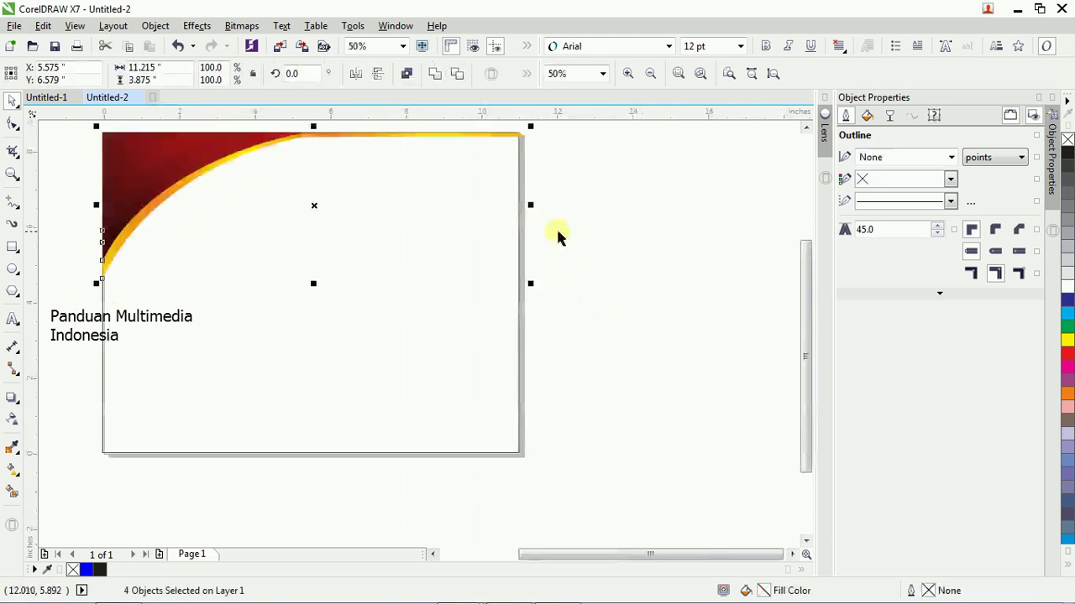
key(z)
click(562, 187)
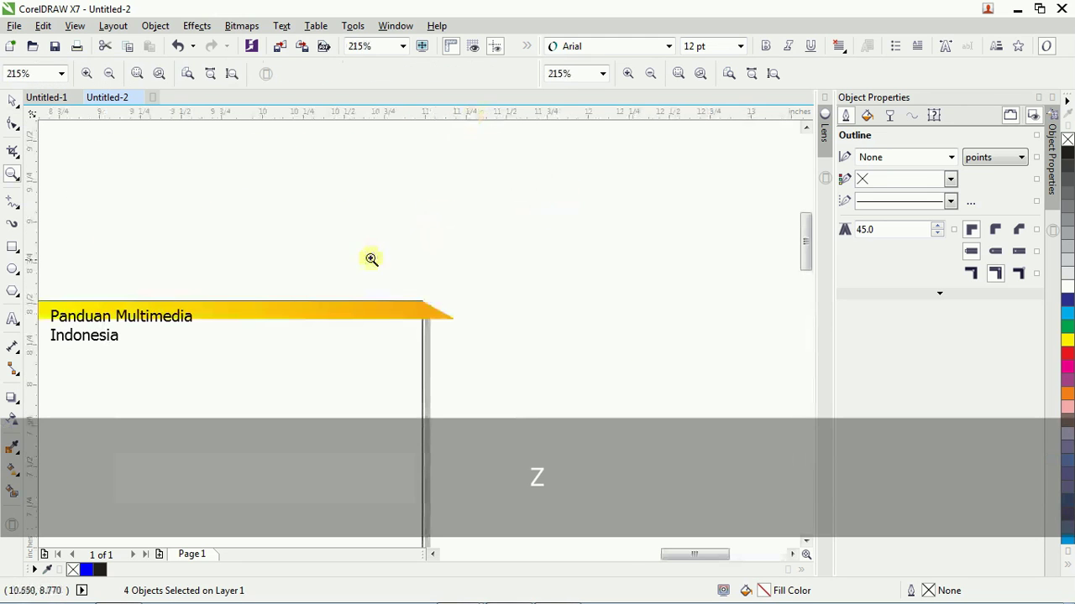
click(13, 123)
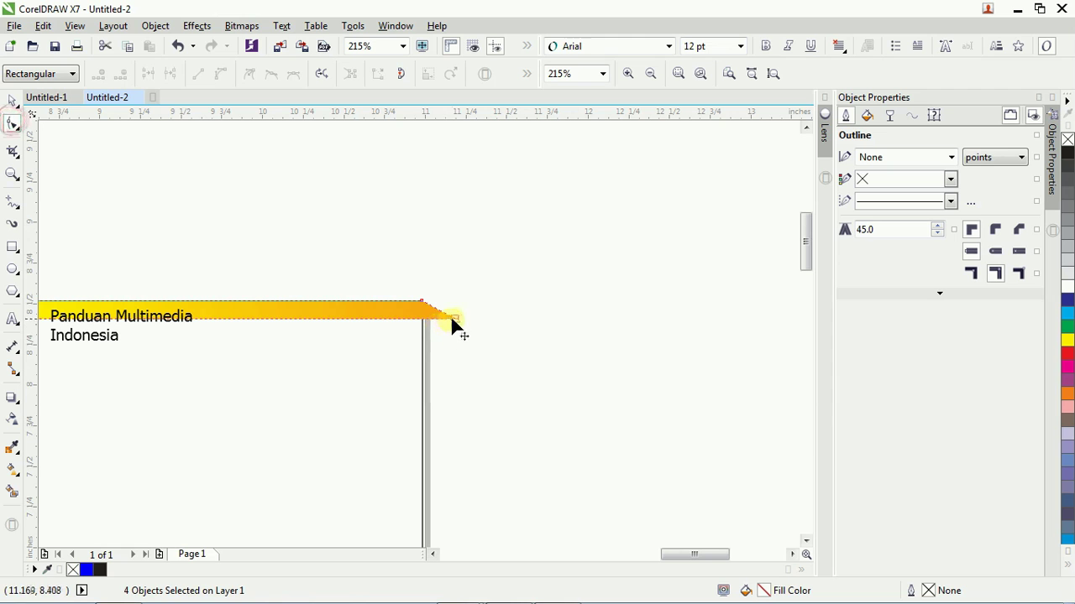
drag(452, 320, 424, 325)
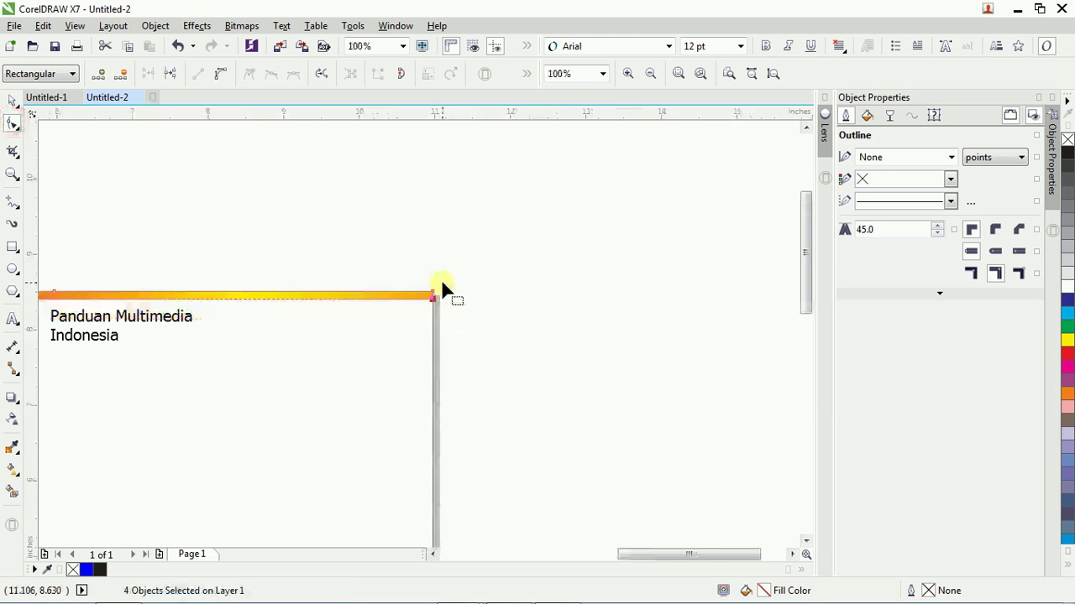
scroll(441, 287, down, 5)
Select the four red and golden corner shapes and group them
click(13, 100)
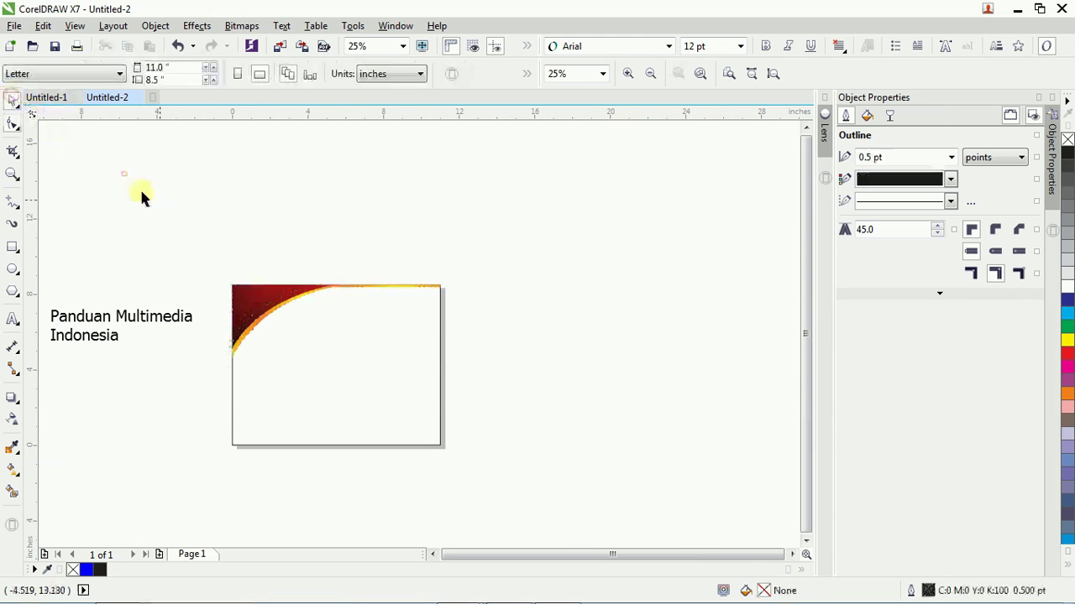
drag(148, 191, 533, 400)
key(ctrl)
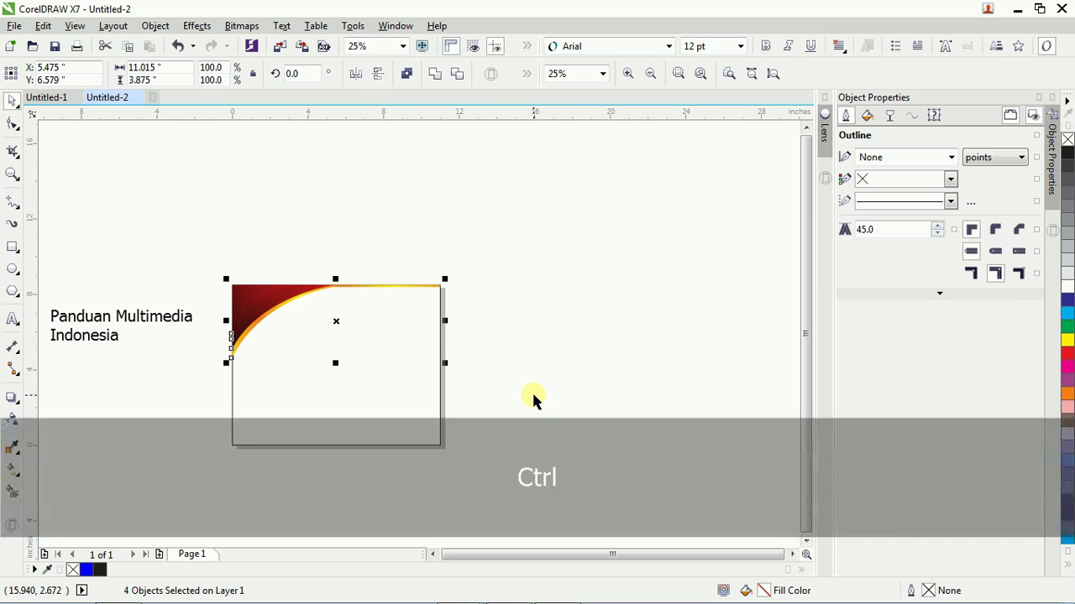
key(ctrl+g)
Place a copy of the corner group over the lower part of the page and mirror it horizontally and vertically
drag(253, 293, 294, 392)
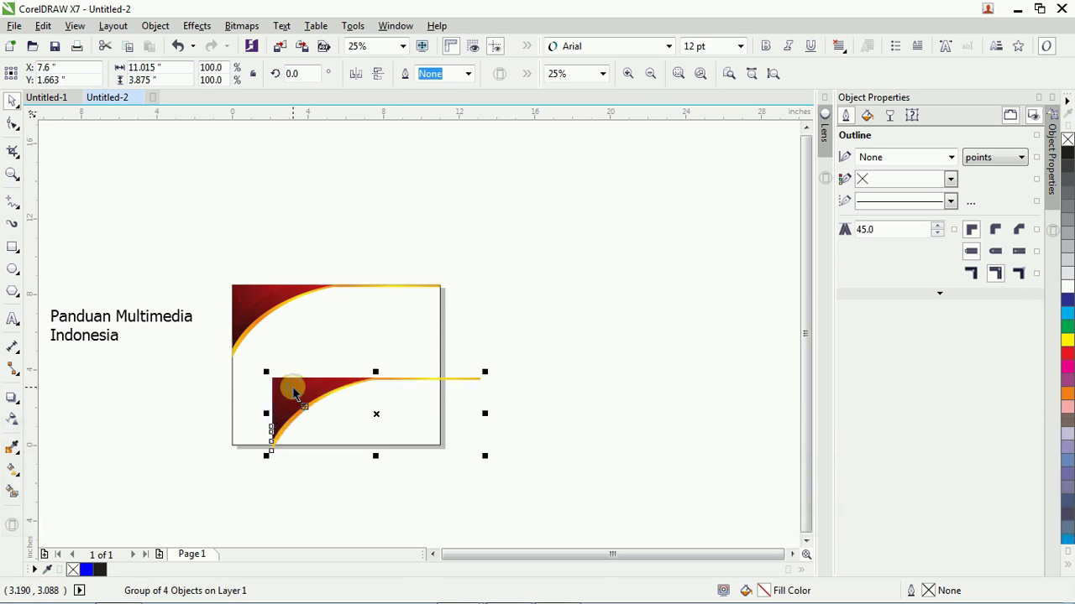
click(379, 74)
click(356, 74)
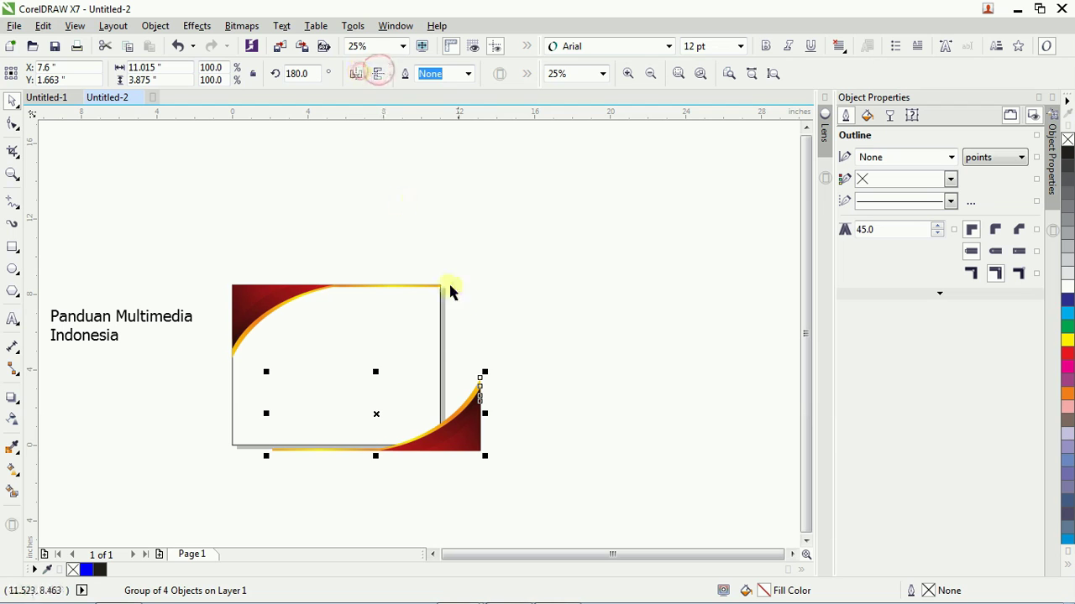
Align the mirrored group with the page rectangle, centred horizontally and flush with its lower edge
shift+click(416, 336)
key(c)
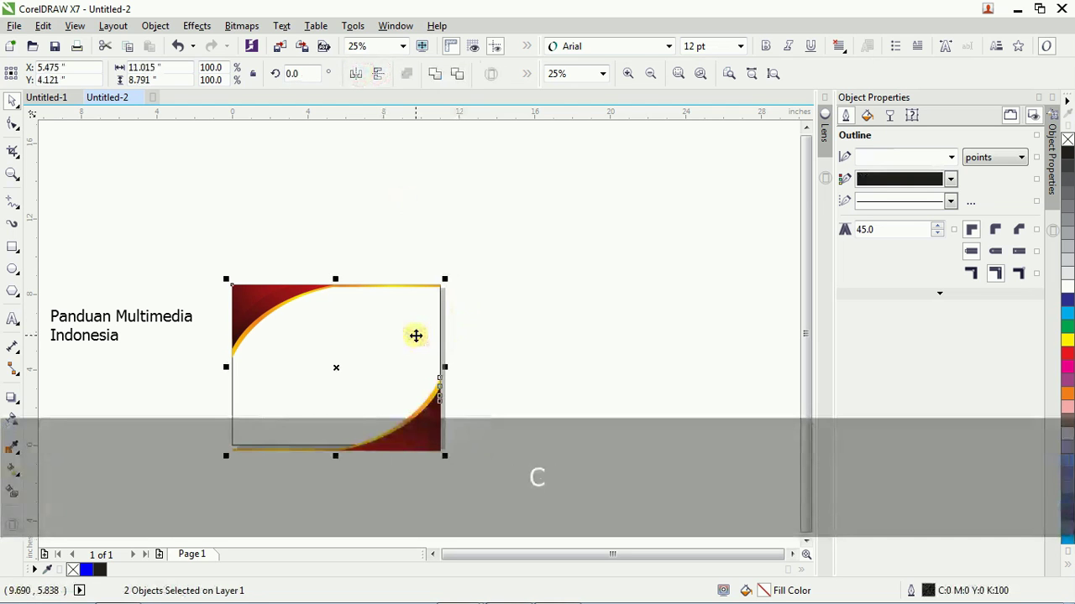
click(521, 340)
scroll(412, 420, up, 1)
Ungroup the mirrored lower corner artwork and scale its four shapes down together to about 6.23 by 2.19 inches
click(413, 420)
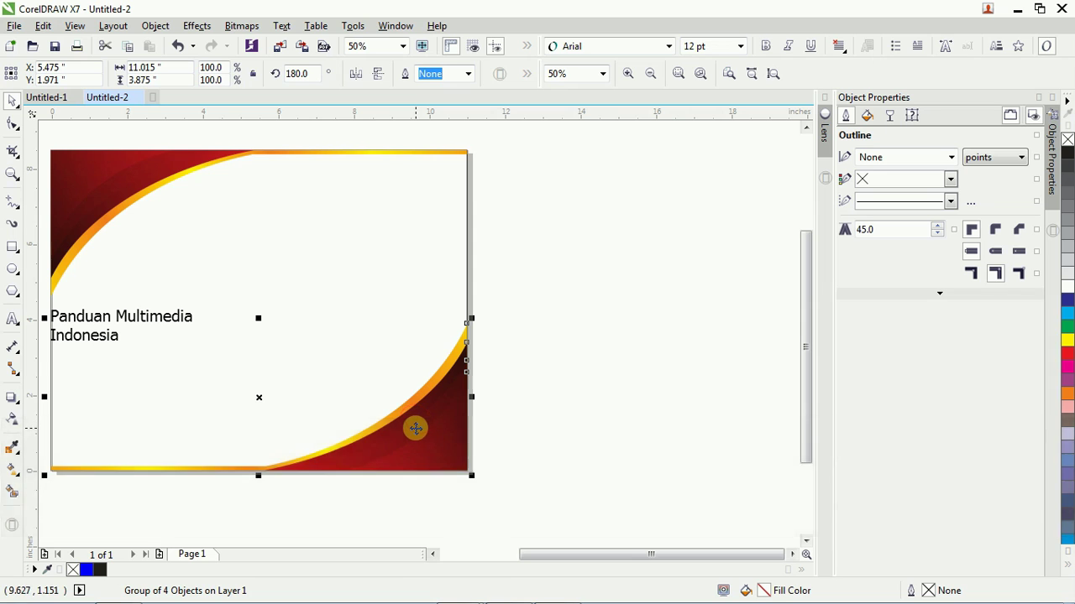
key(ctrl+u)
click(539, 384)
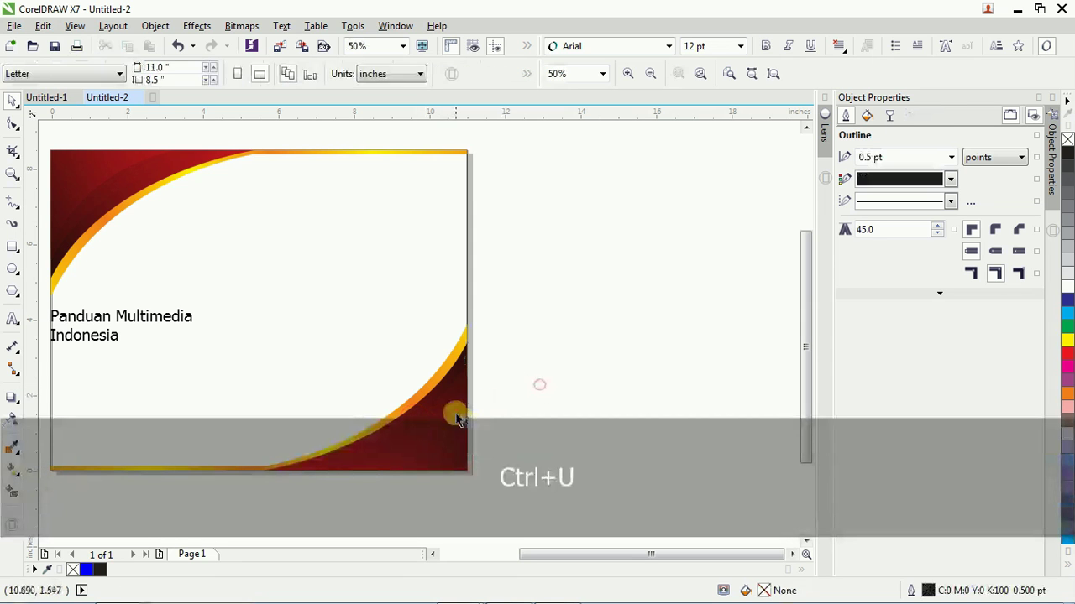
click(456, 417)
click(528, 434)
drag(568, 510, 161, 352)
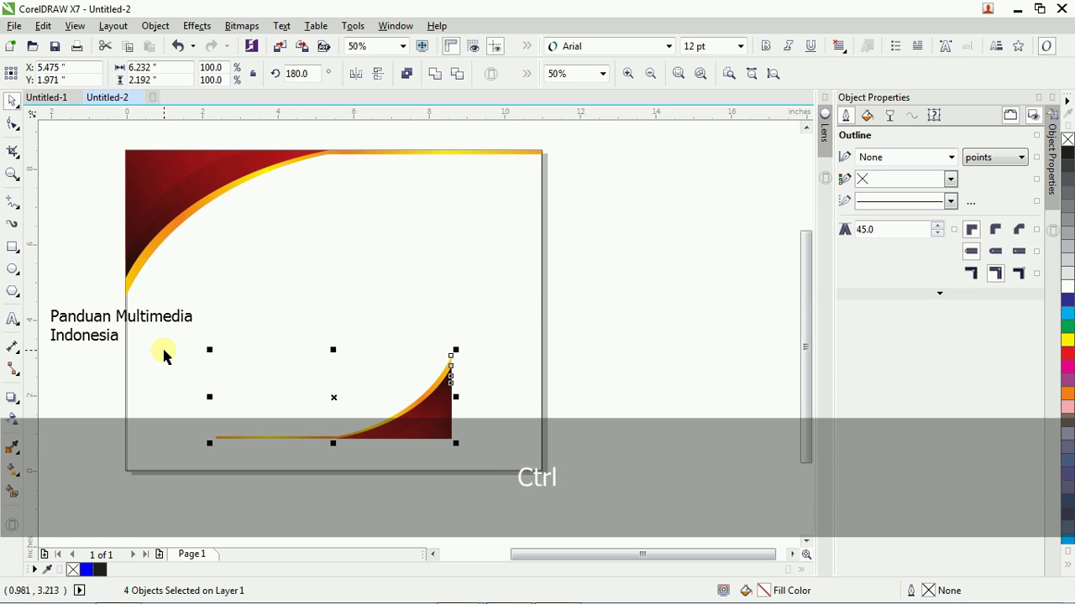
Group the four reduced corner shapes and align the group flush with the page rectangle's lower and right edges
key(ctrl+g)
shift+click(516, 319)
key(b)
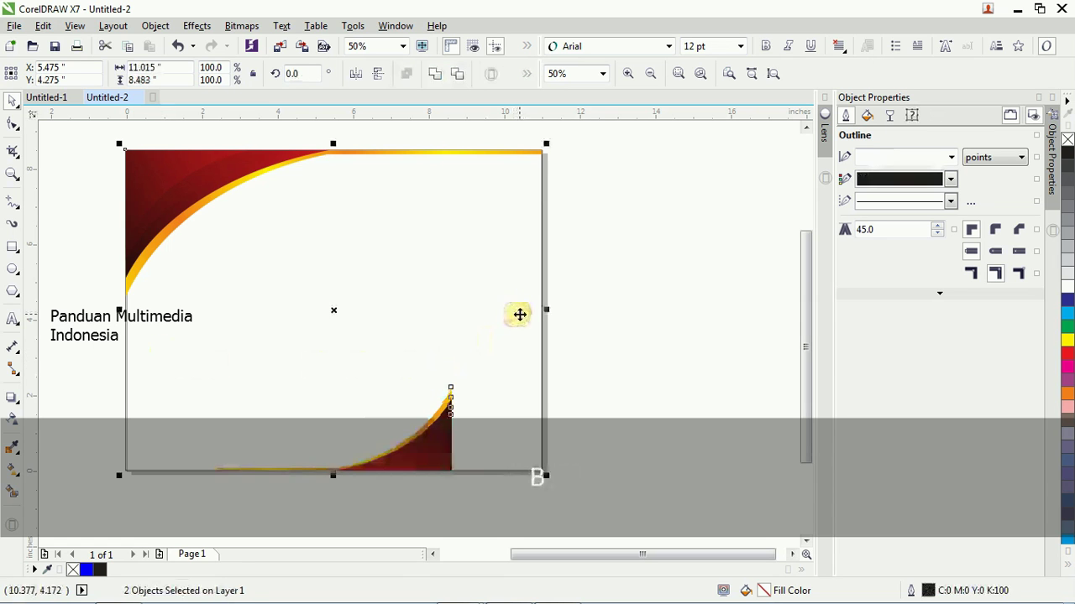
key(r)
click(608, 332)
Ungroup the lower-right corner group into its four separate red and golden shapes
click(517, 457)
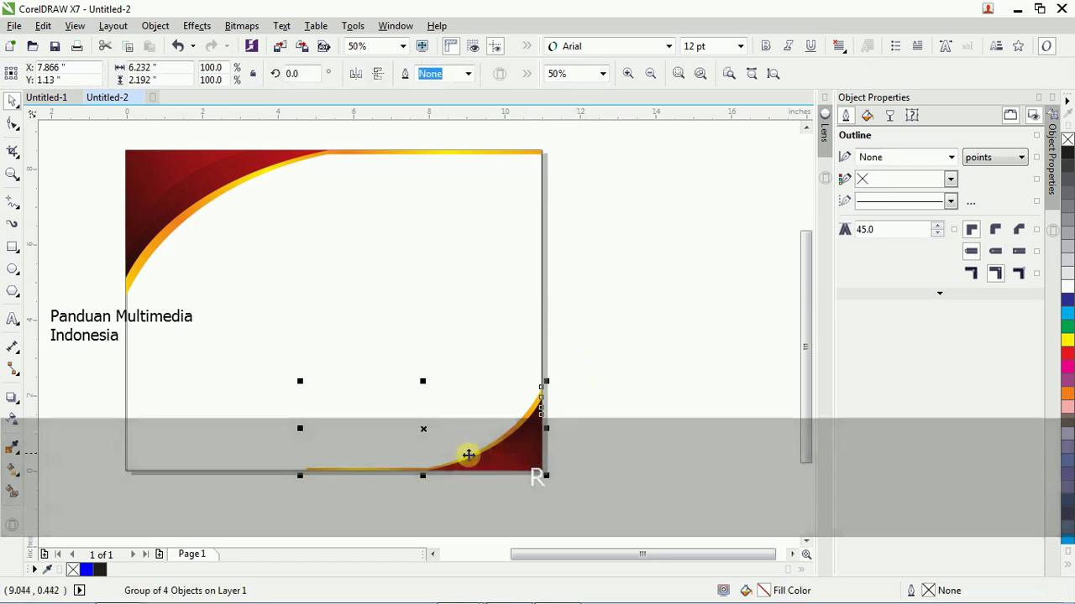
scroll(419, 454, up, 2)
key(ctrl+u)
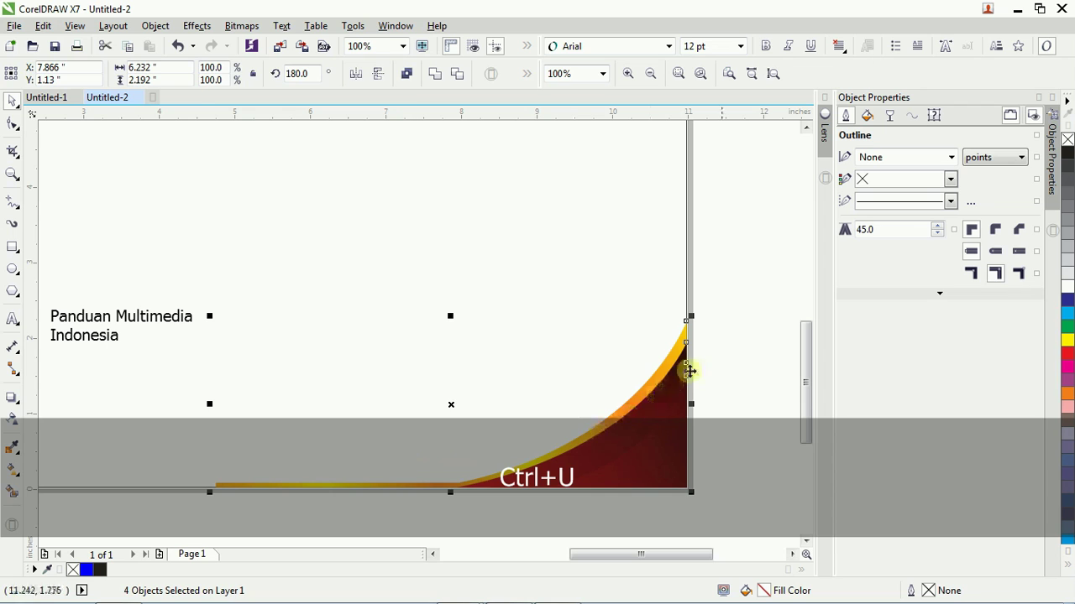
click(755, 326)
scroll(343, 431, down, 2)
Extend the lower golden strip by moving its two left-end nodes straight across to the page's left edge
click(364, 453)
key(F10)
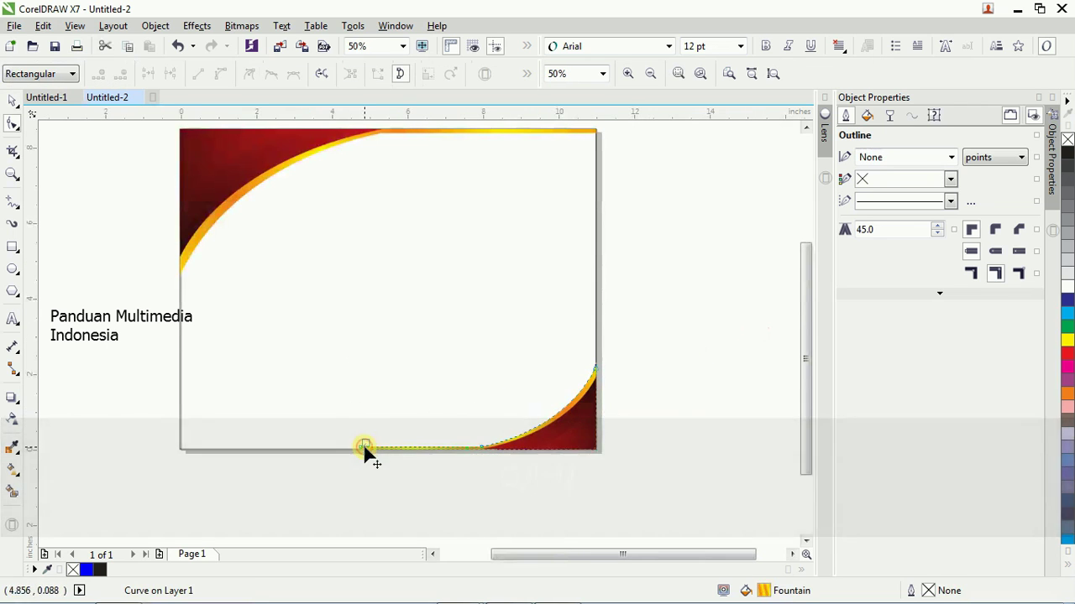
drag(324, 424, 363, 466)
scroll(363, 466, up, 4)
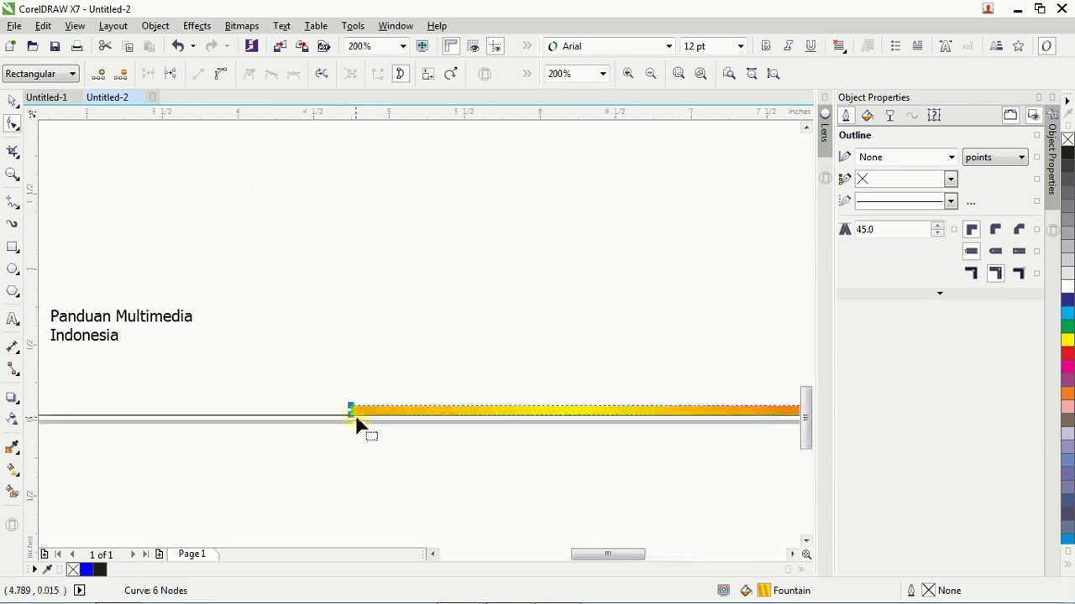
scroll(353, 412, down, 4)
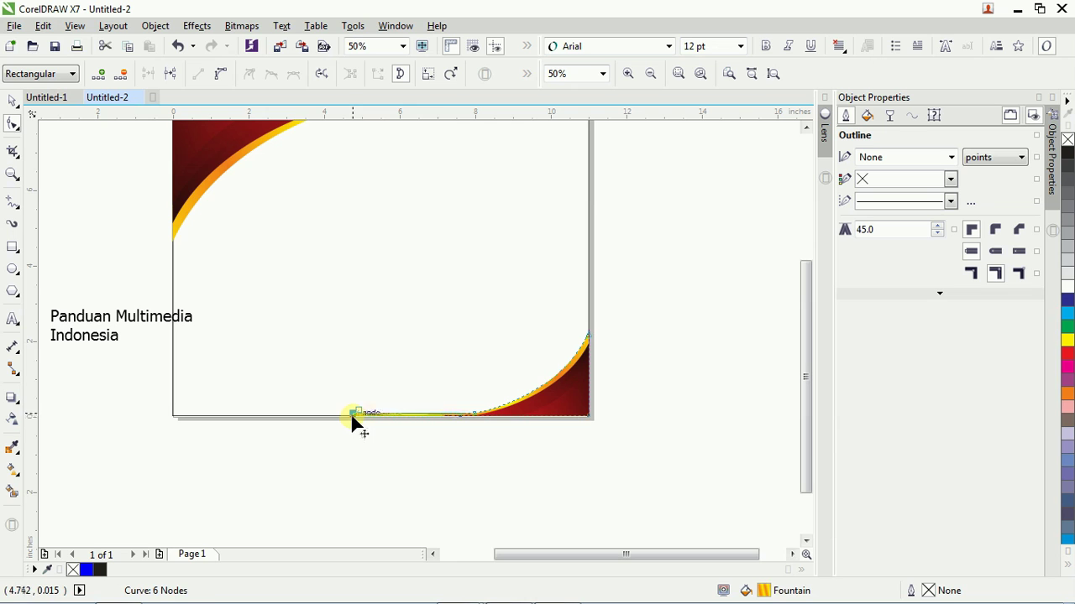
drag(351, 413, 244, 414)
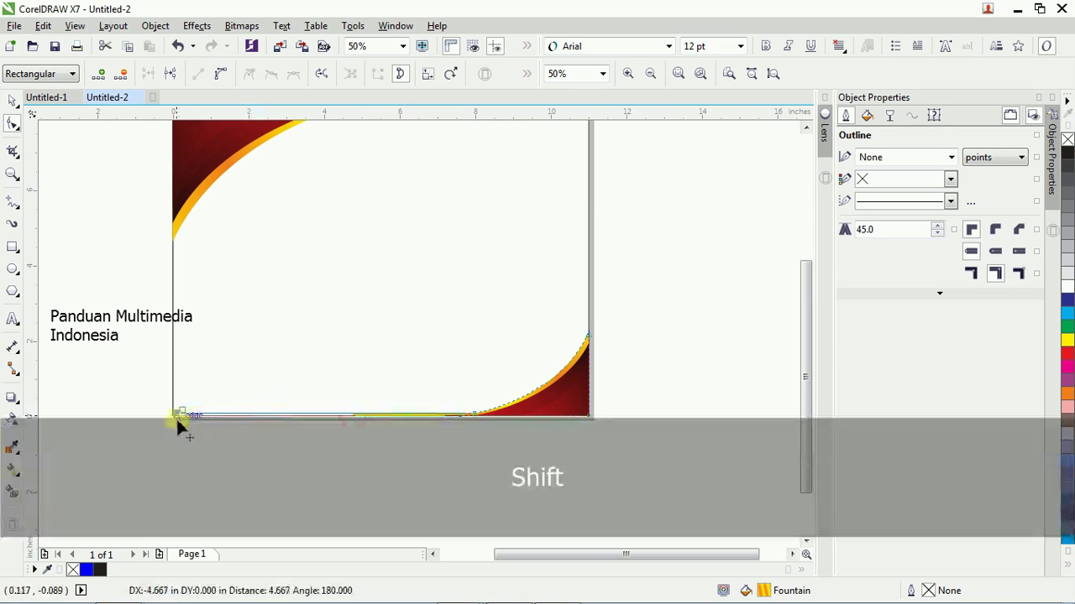
drag(175, 416, 172, 417)
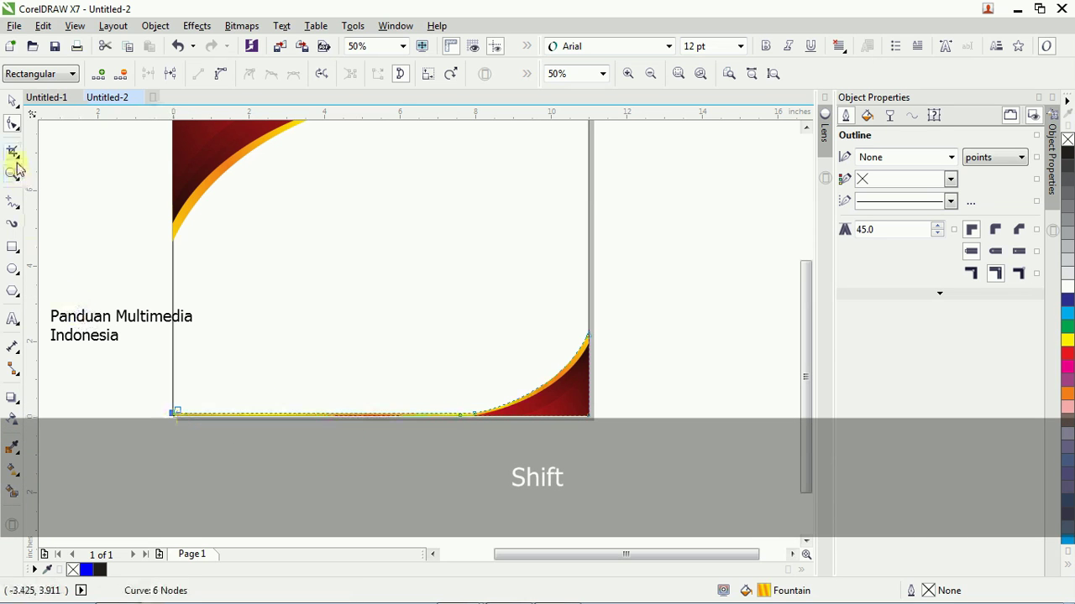
click(12, 102)
click(103, 225)
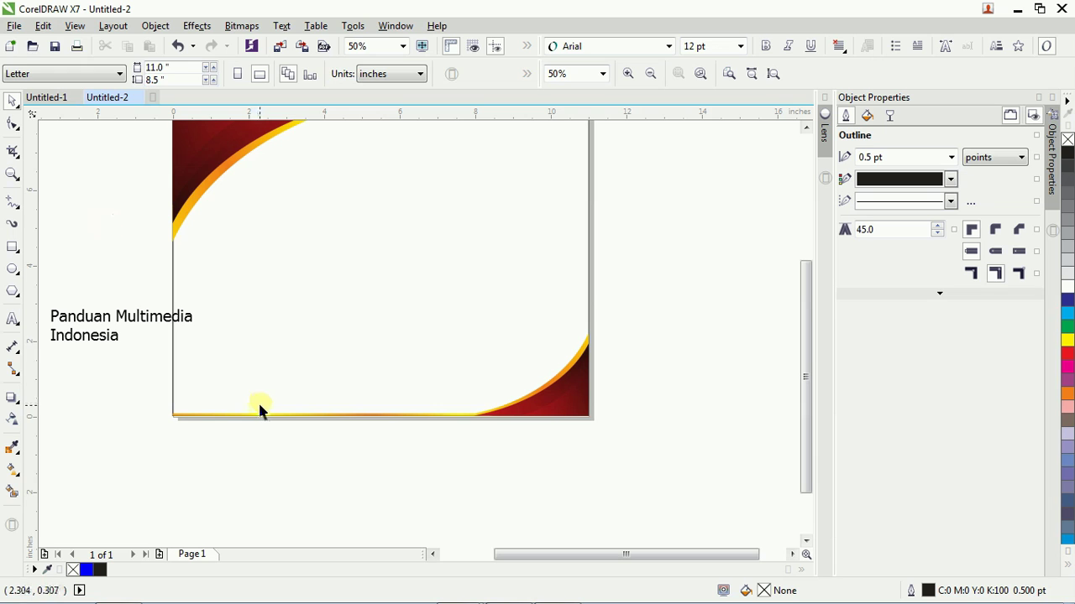
Examine the whole page and the golden borders and red corners at different magnifications
key(z)
drag(131, 288, 644, 454)
drag(60, 343, 707, 470)
scroll(196, 371, down, 3)
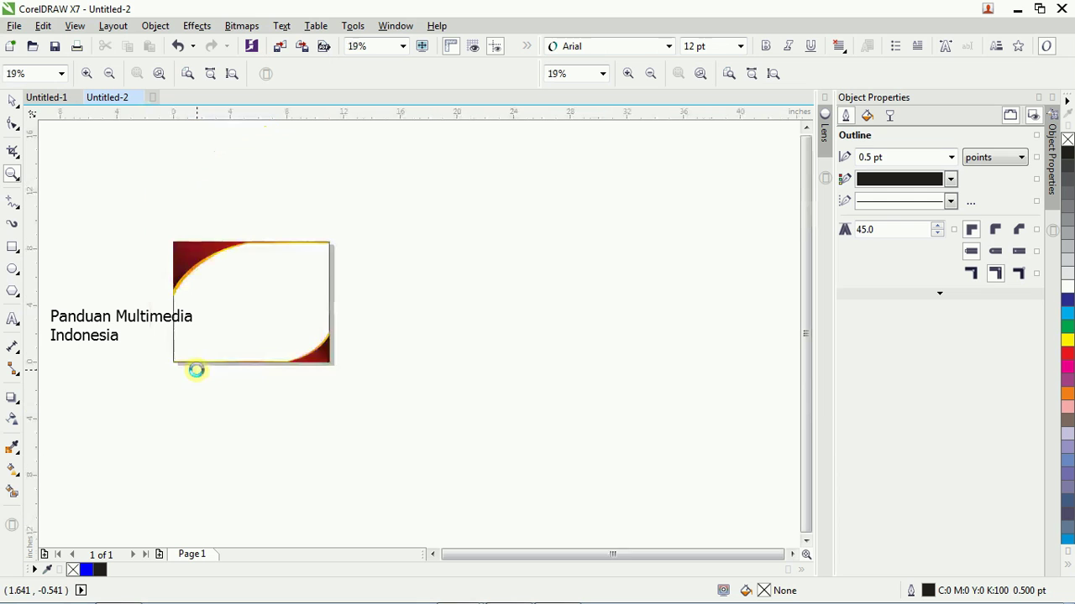
click(13, 101)
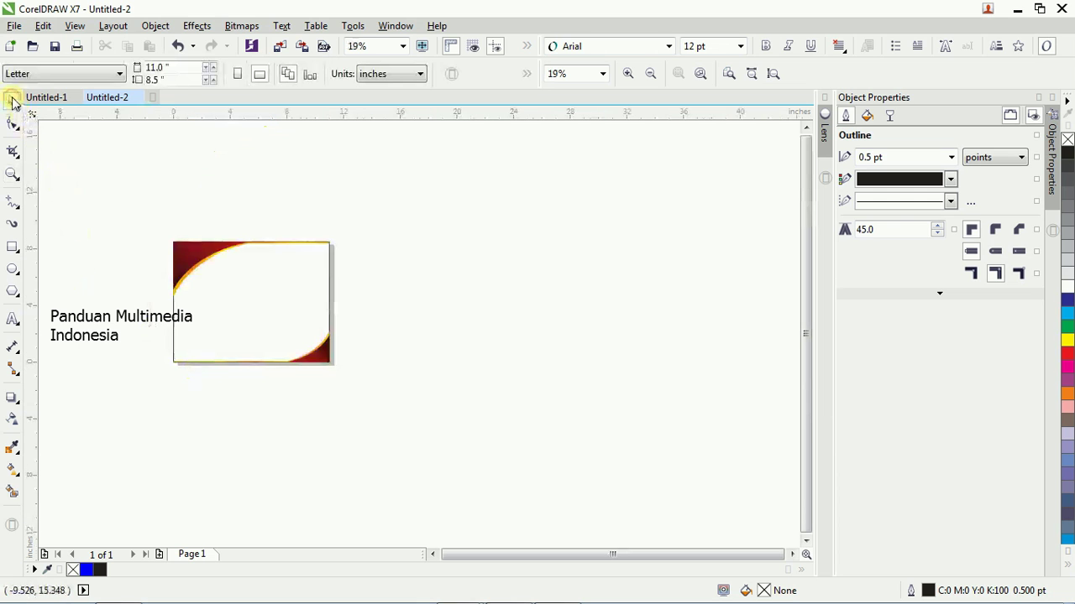
key(z)
drag(155, 234, 359, 369)
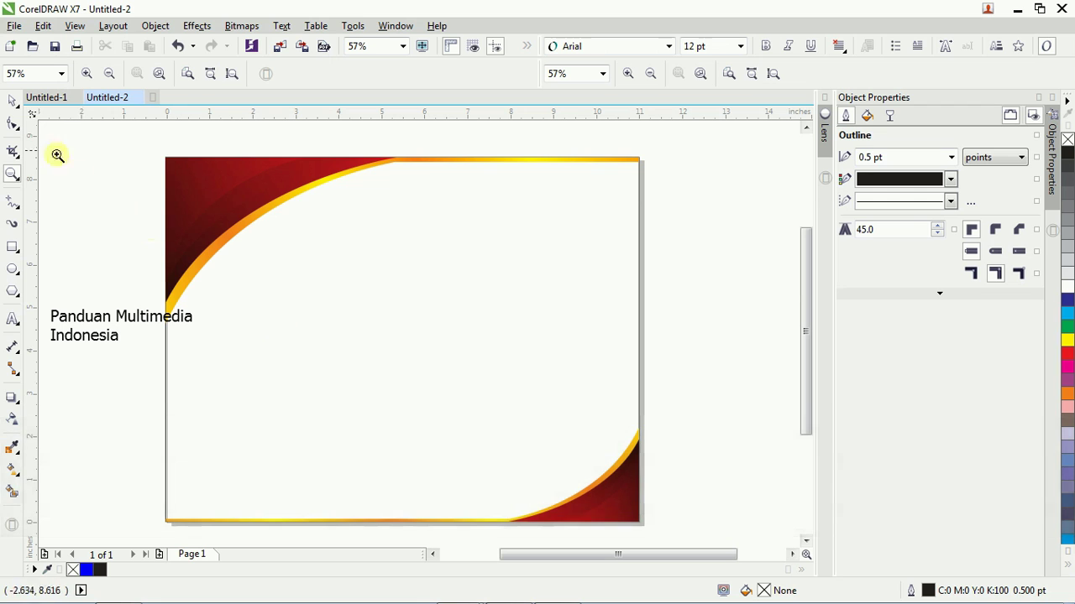
click(11, 101)
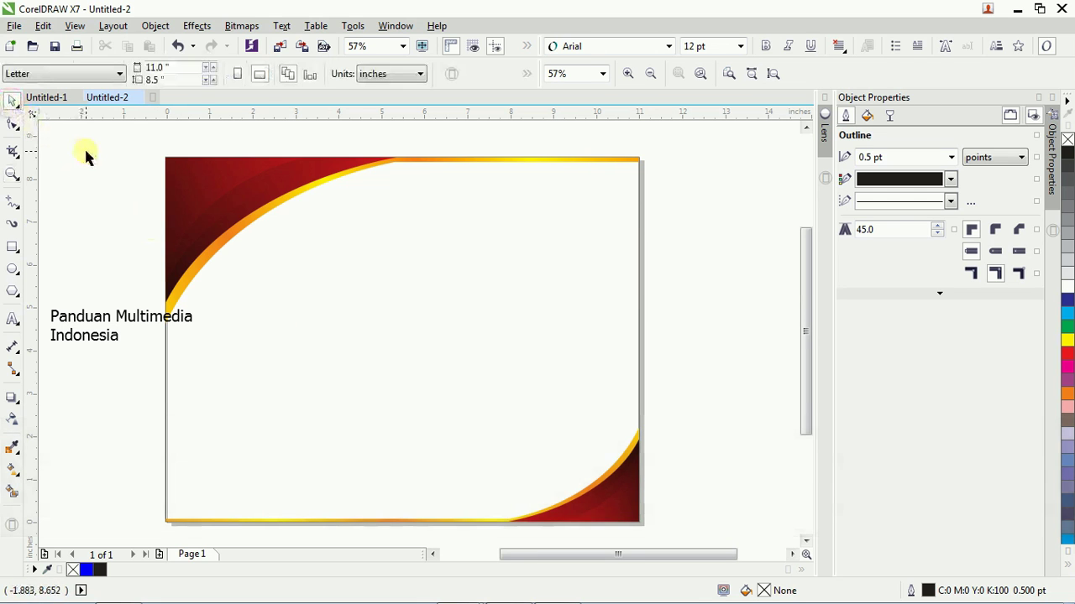
scroll(525, 336, down, 2)
key(z)
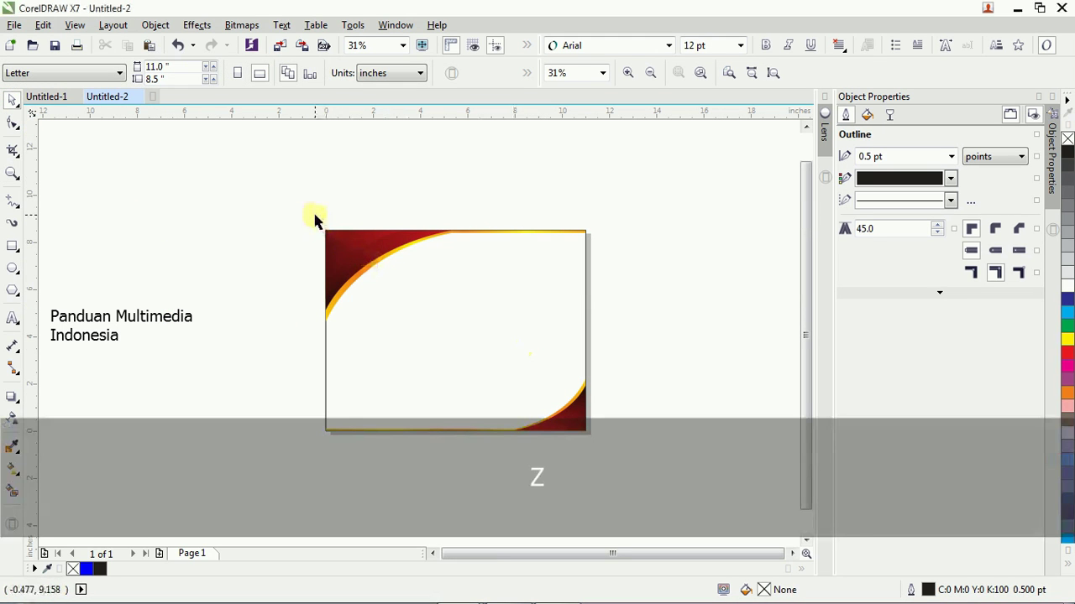
drag(314, 217, 592, 441)
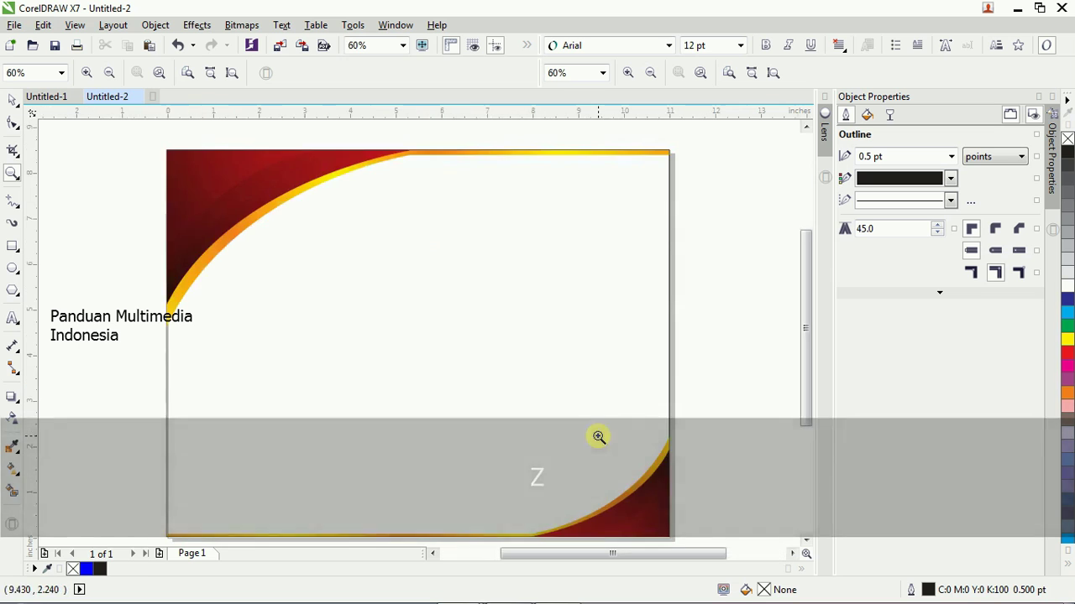
Draw a 25-sided regular polygon about 3.4 inches wide and place it in the empty area left of the page
click(12, 291)
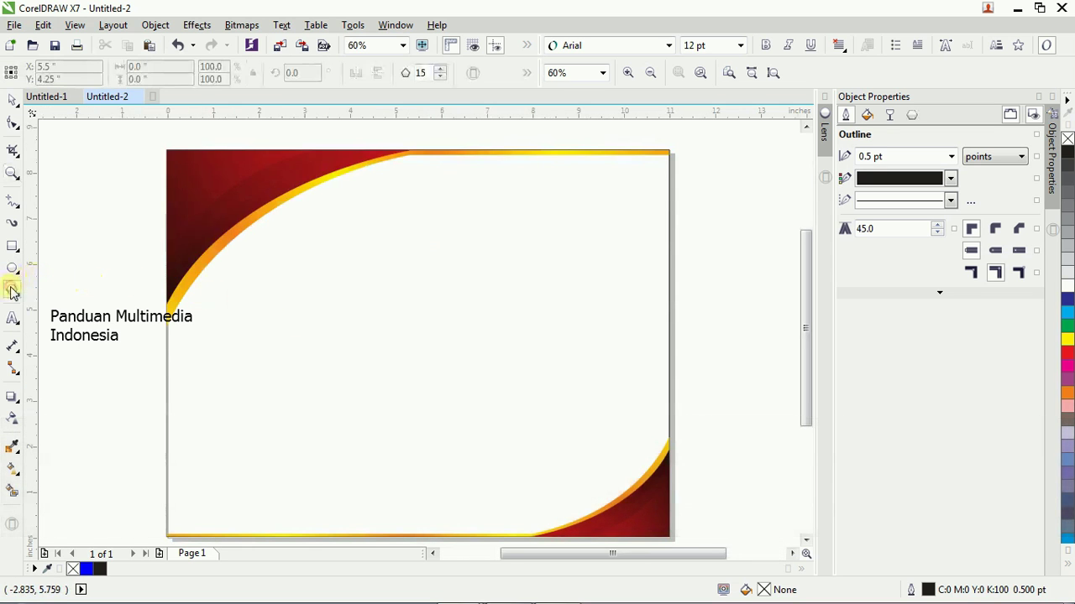
drag(95, 225, 190, 378)
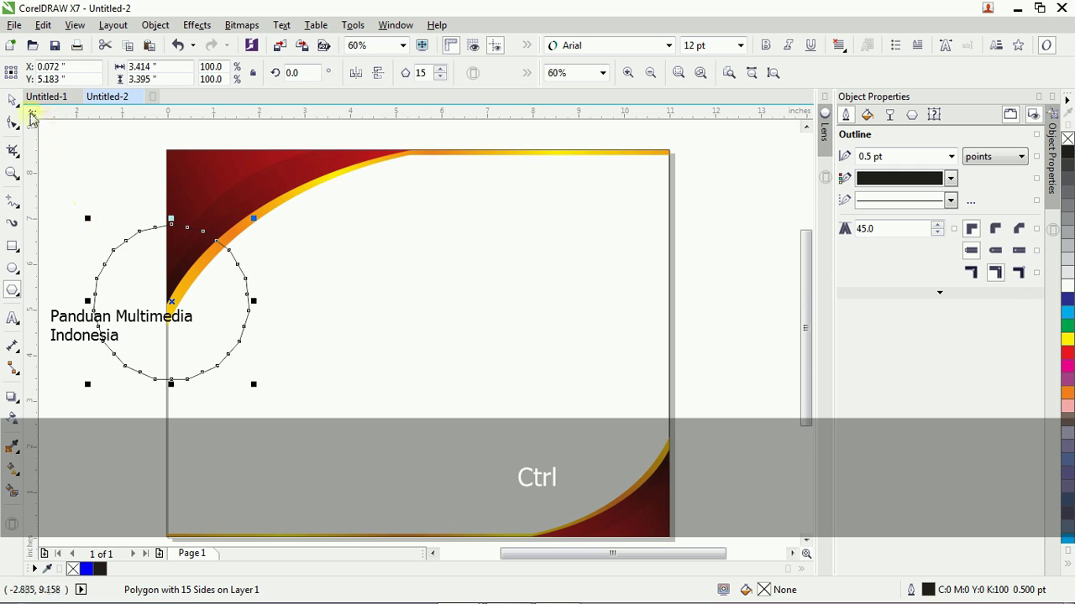
drag(574, 555, 522, 554)
drag(319, 283, 210, 305)
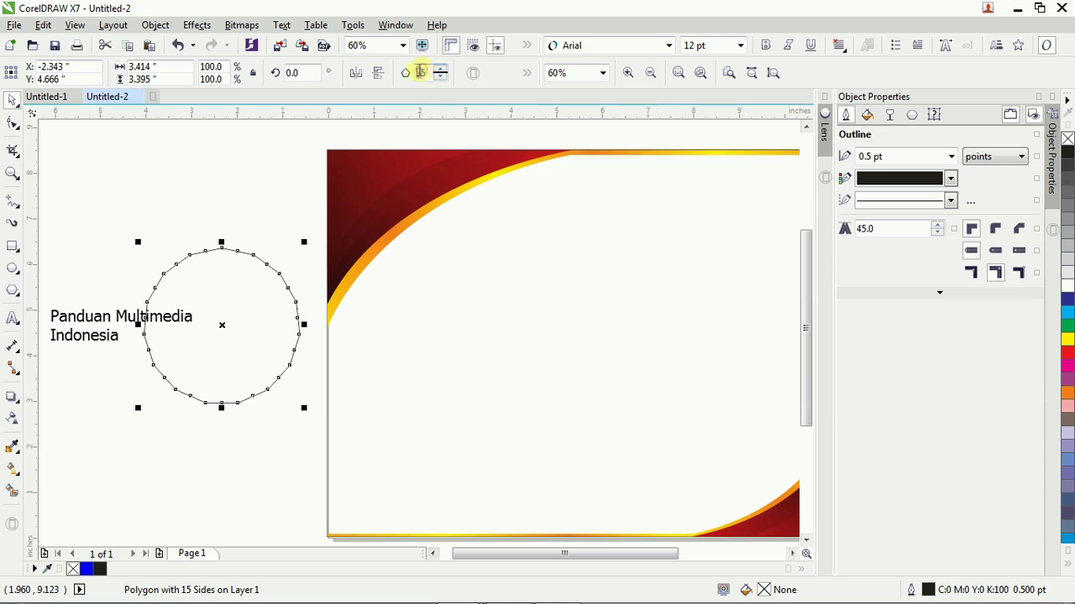
text(25)
key(Return)
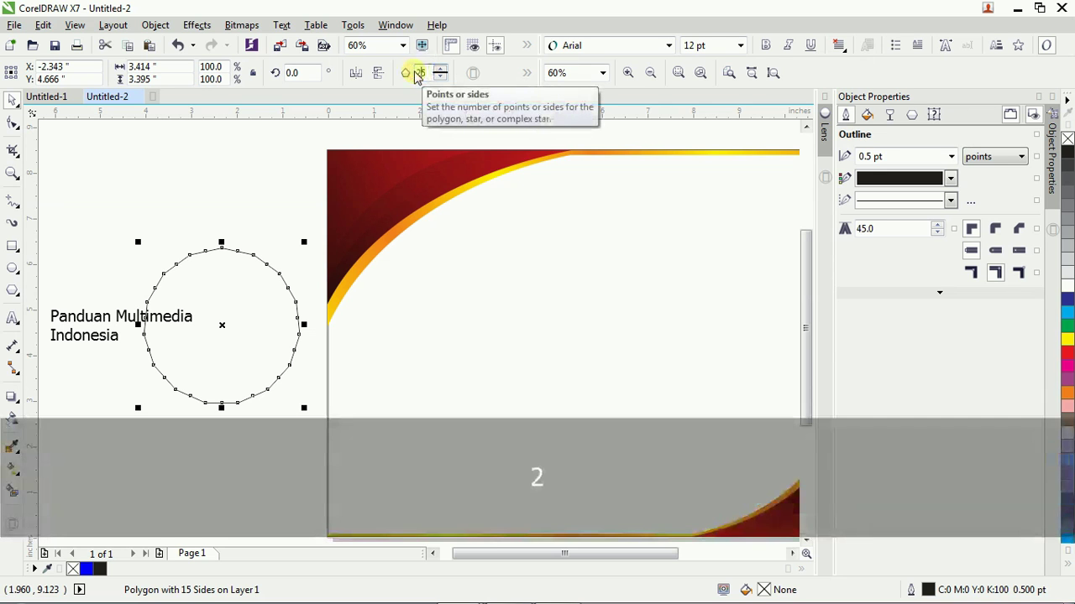
Reshape the polygon into a zigzag star outline by moving one of its side-midpoint nodes slightly inward
key(z)
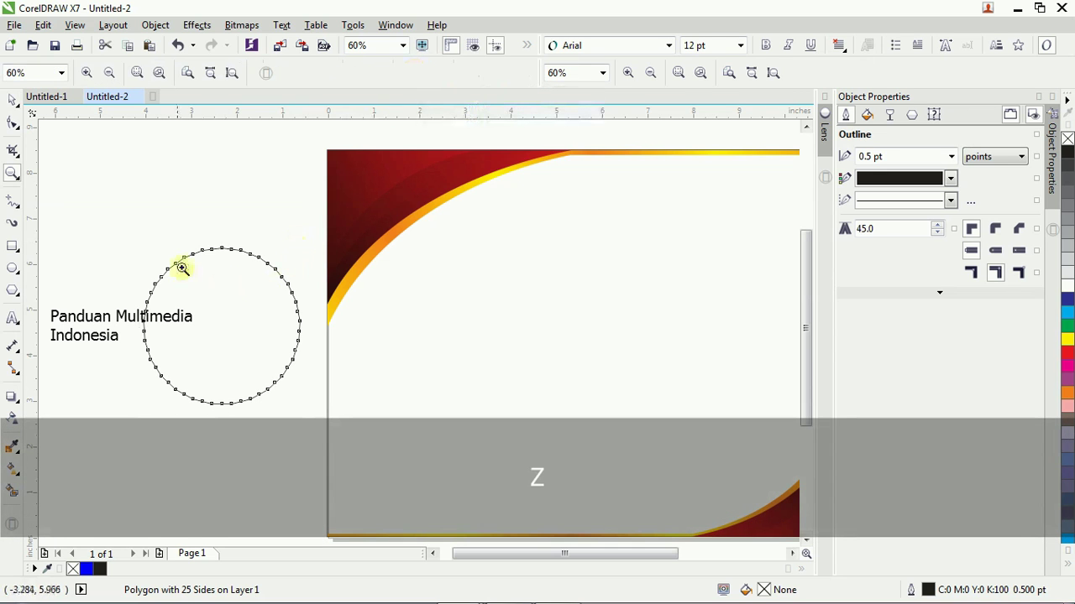
drag(167, 283, 298, 409)
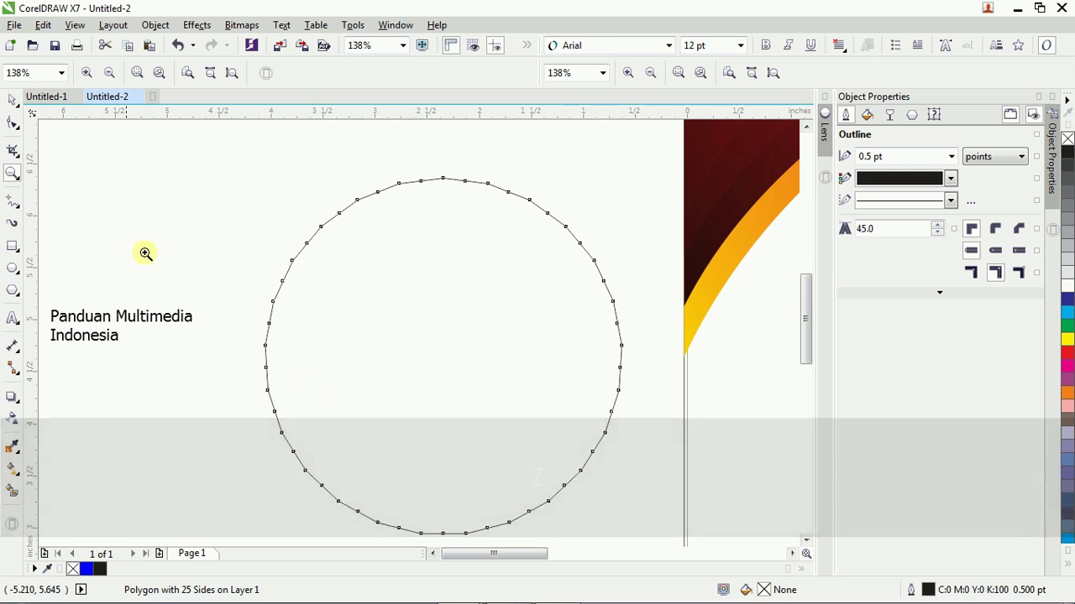
click(12, 122)
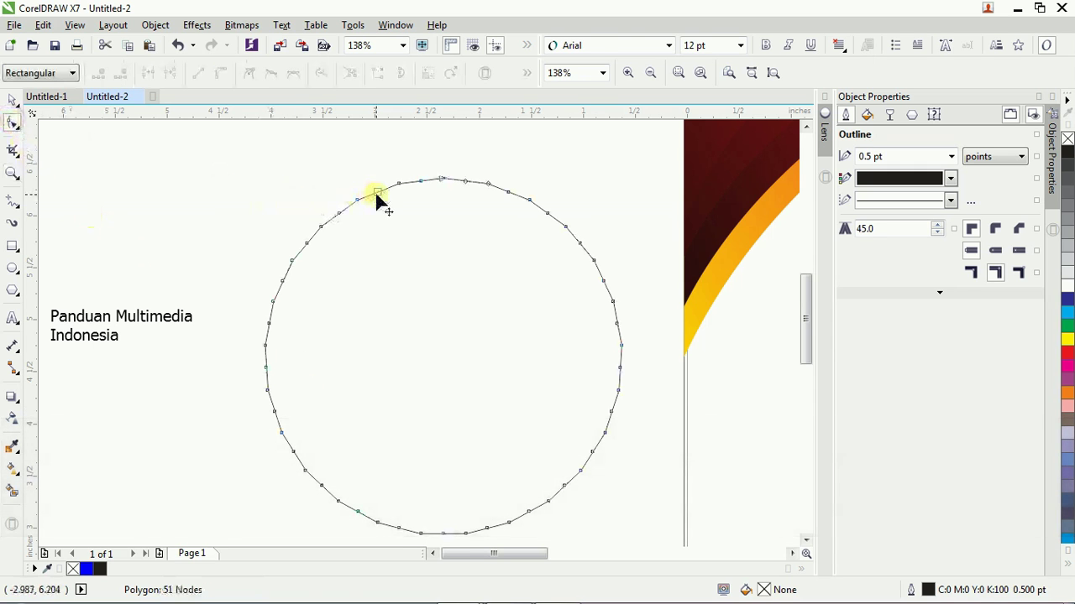
drag(376, 193, 384, 202)
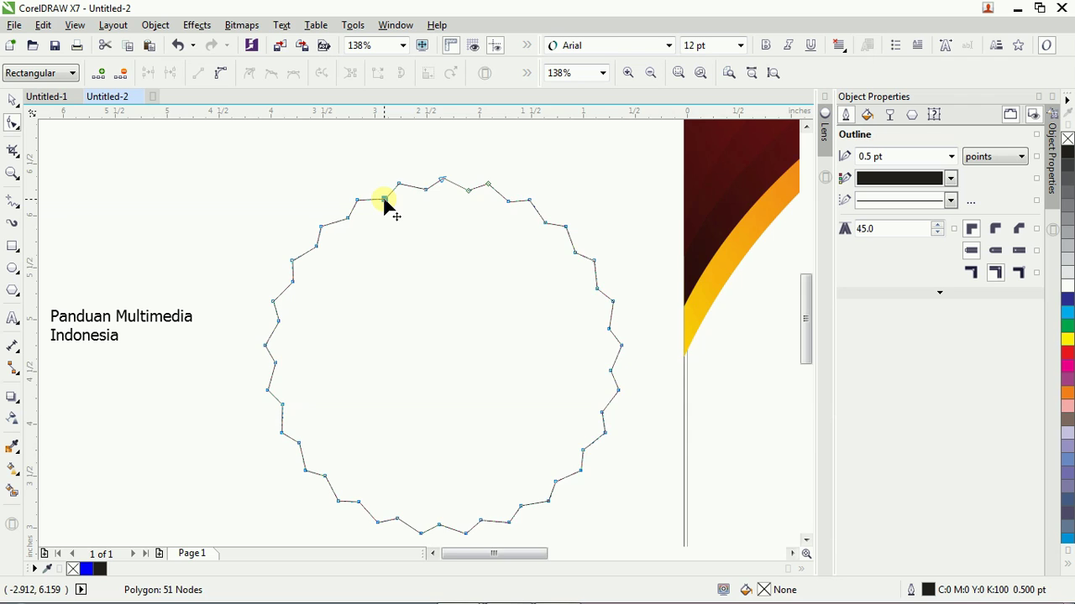
Convert the polygon's straight segments to curves and bend them into inward scallops between the points
scroll(385, 202, up, 2)
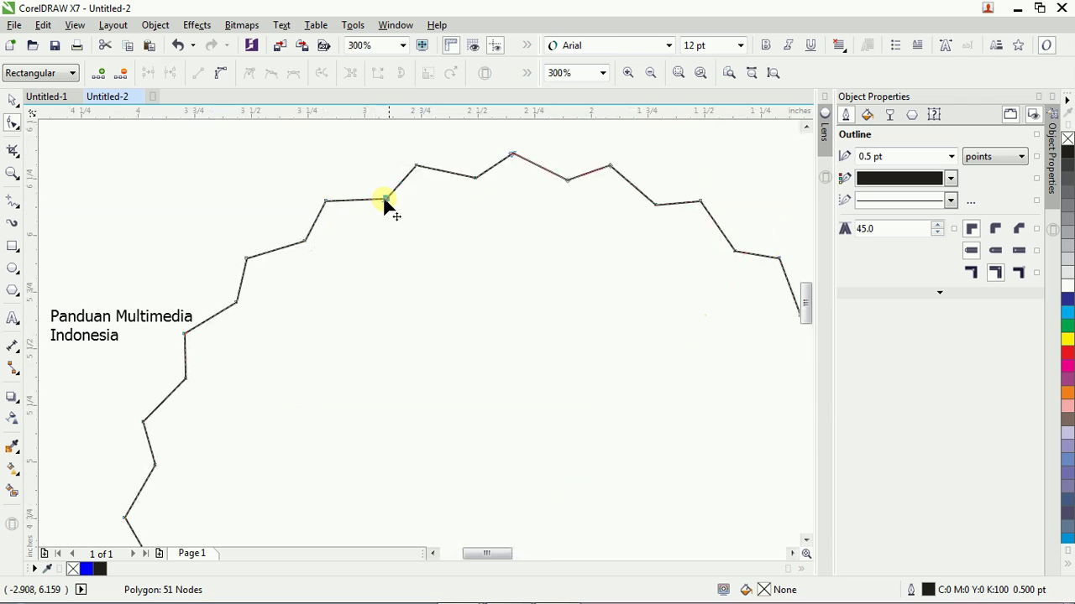
right_click(417, 168)
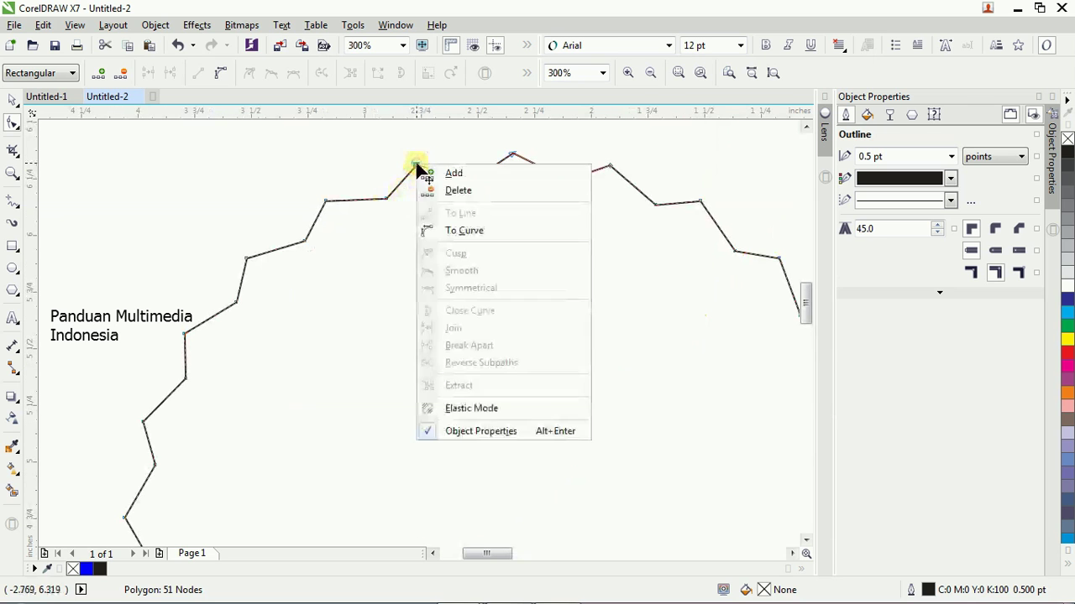
click(447, 231)
drag(398, 182, 386, 196)
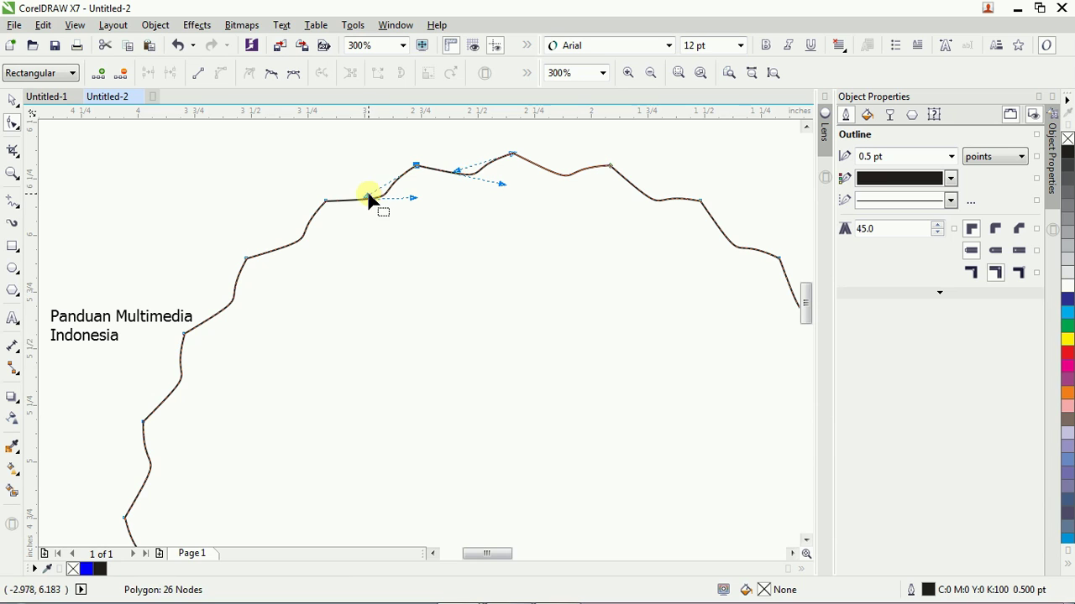
drag(368, 199, 389, 204)
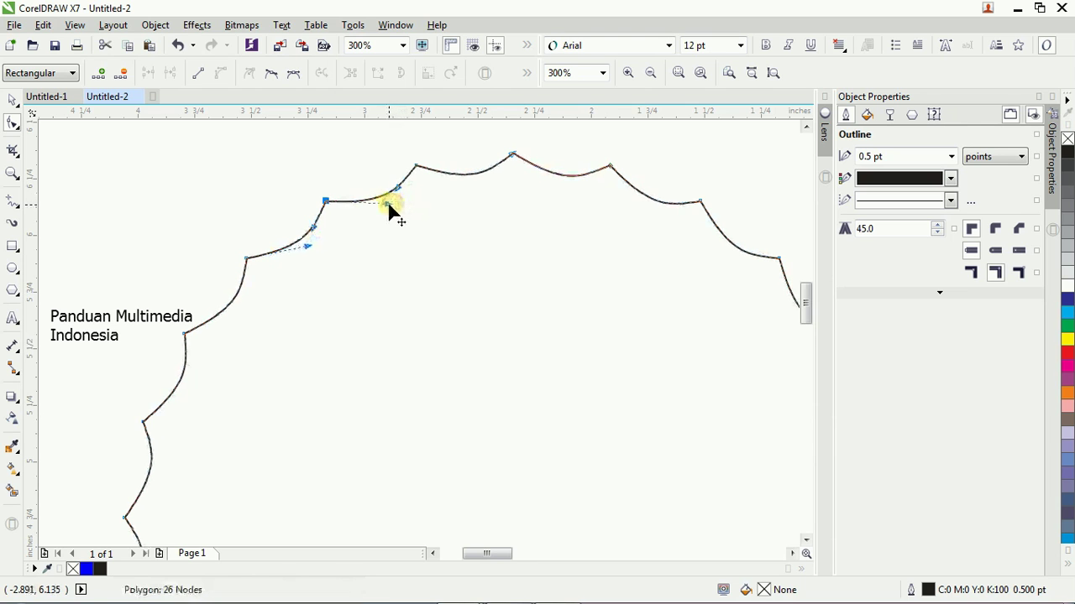
Make the polygon's outer nodes smooth and adjust a curve handle to form an even wavy outline
right_click(418, 172)
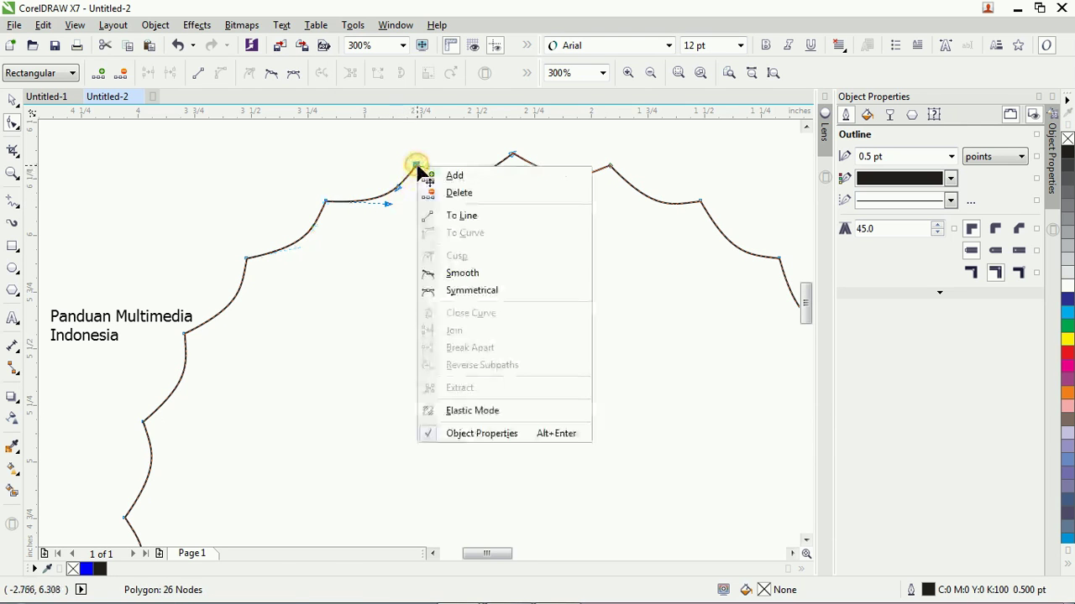
click(464, 274)
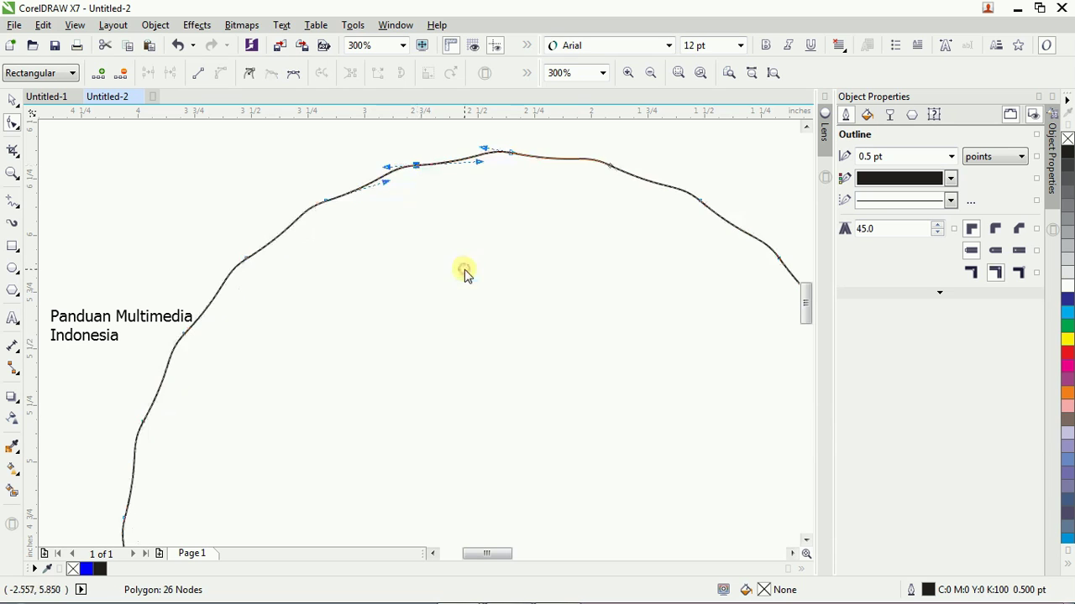
drag(385, 179, 399, 201)
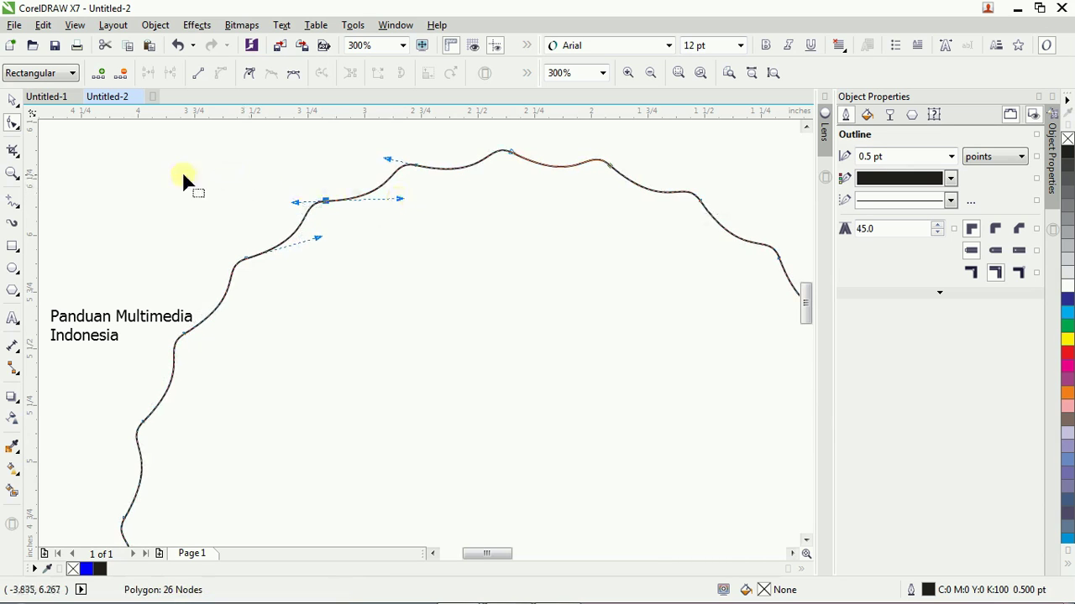
Reduce the wavy polygon's number of sides to 23
click(14, 100)
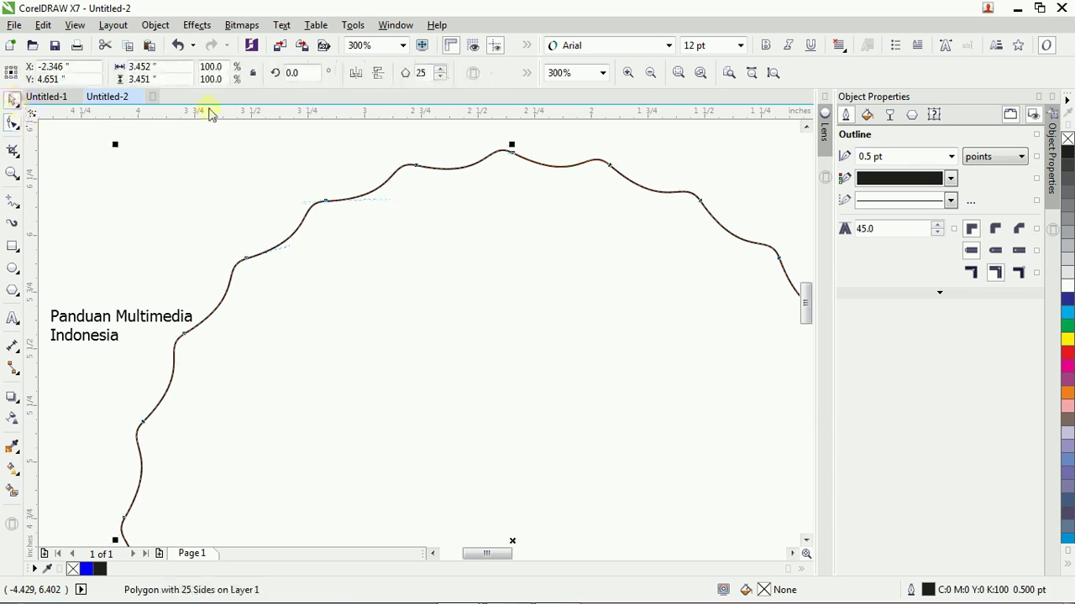
click(445, 77)
click(445, 77)
scroll(450, 204, down, 2)
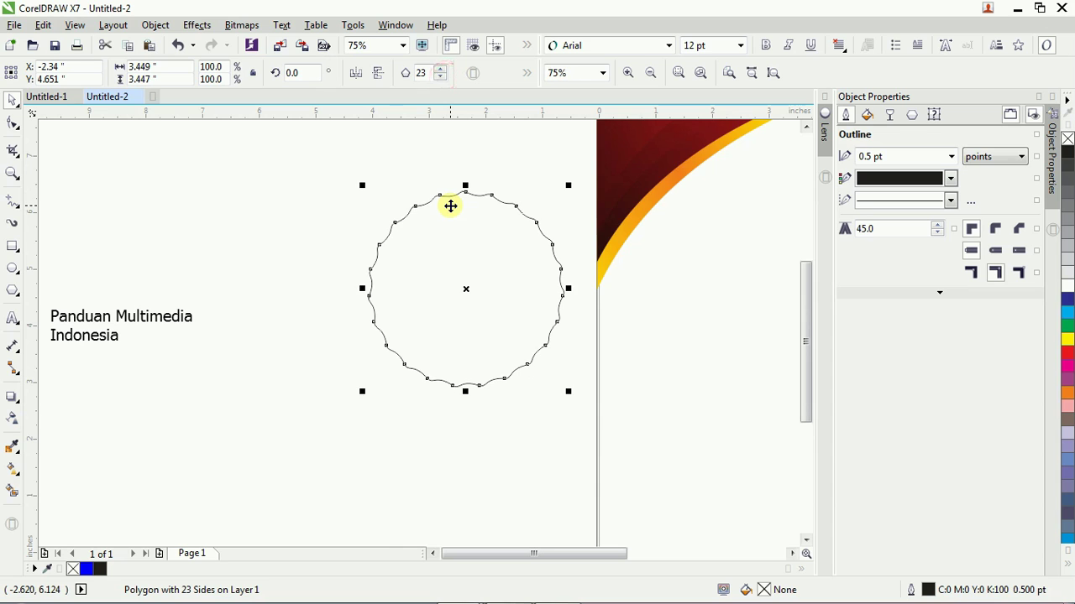
Adjust a curve handle on the 23-sided polygon's edge so its repeated waves look softer and more even
scroll(514, 232, up, 1)
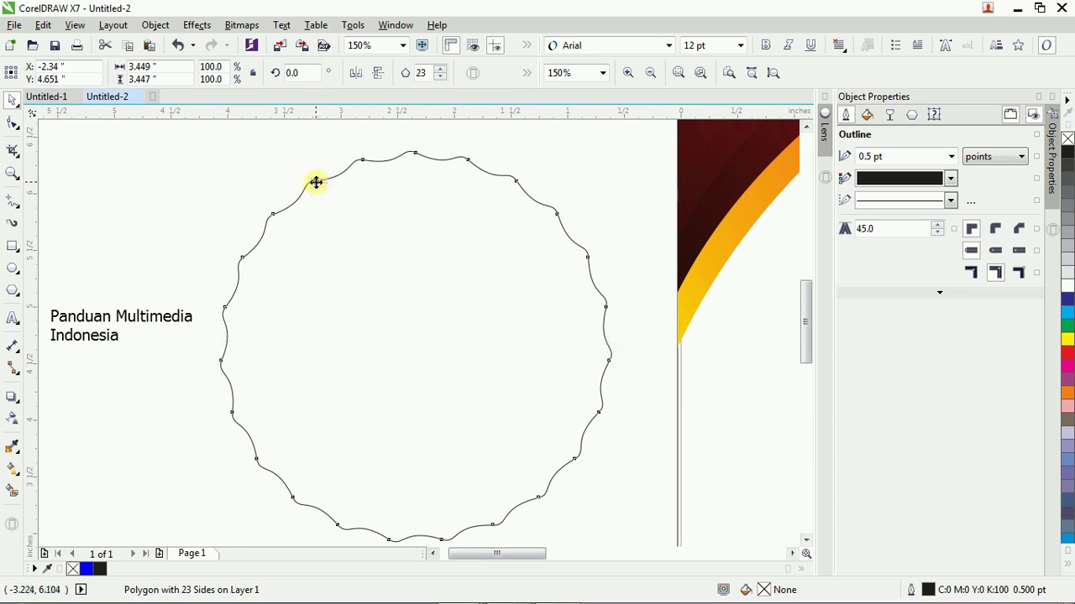
click(13, 122)
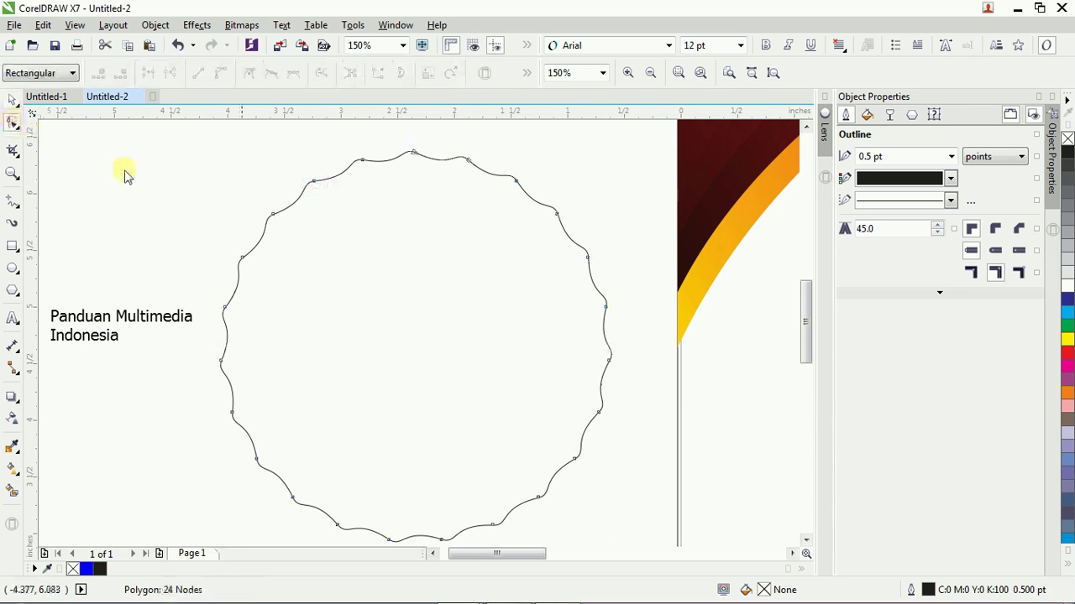
click(315, 178)
mouse_move(354, 179)
mouse_down()
mouse_move(378, 182)
mouse_move(341, 179)
mouse_move(343, 190)
mouse_move(360, 178)
mouse_move(350, 172)
mouse_up()
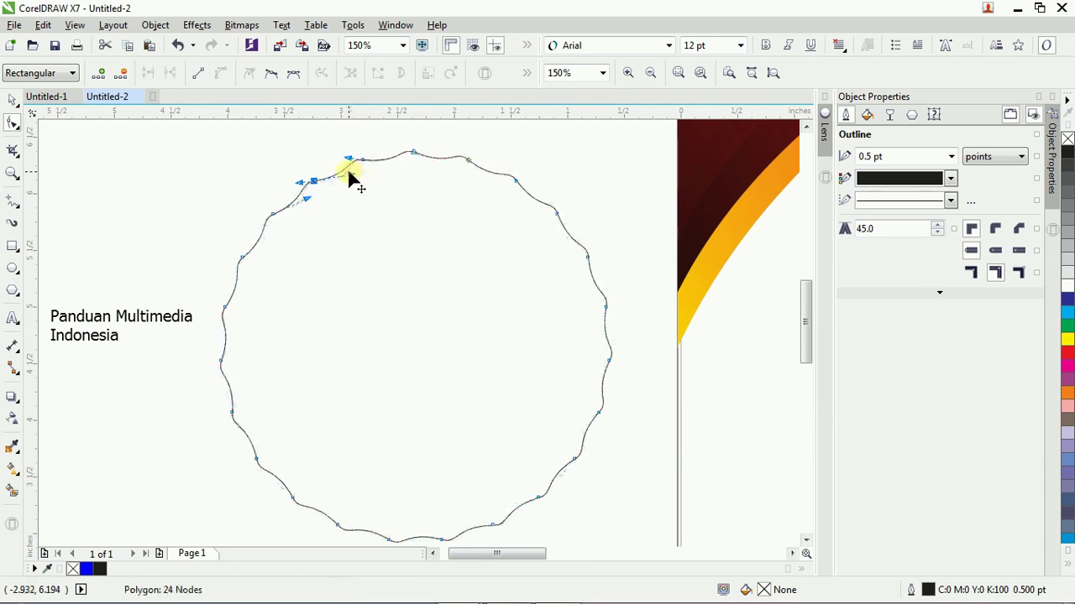
click(12, 100)
click(144, 192)
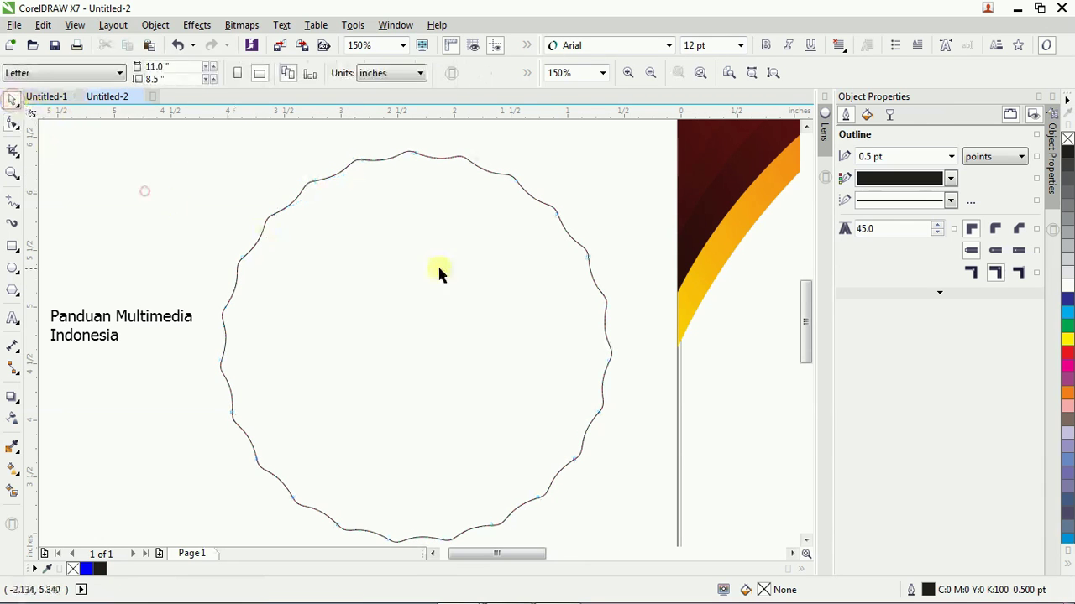
click(462, 252)
scroll(470, 244, up, 3)
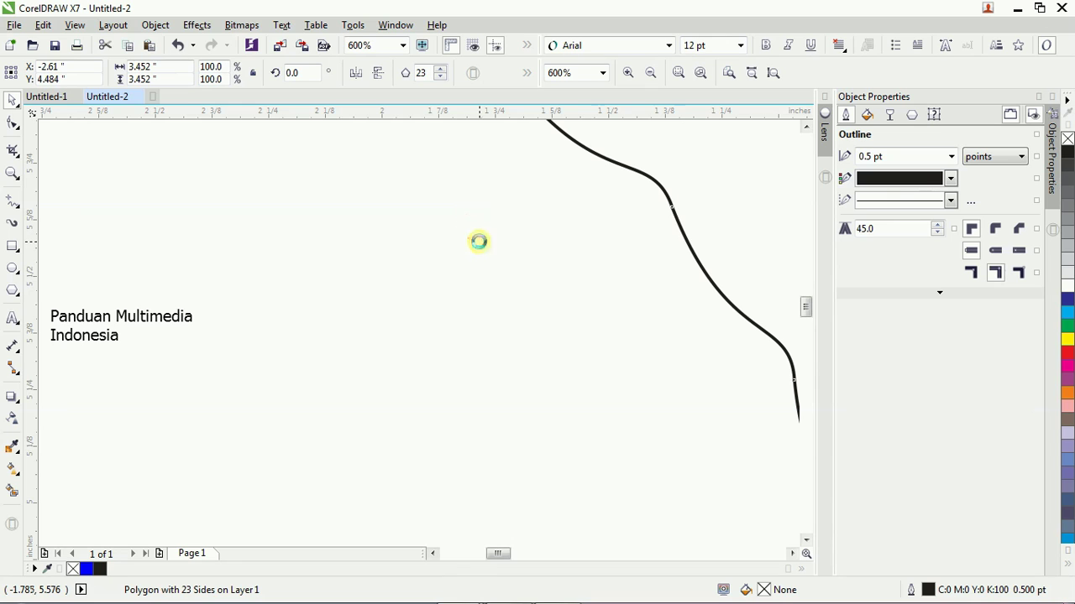
scroll(481, 241, down, 3)
scroll(458, 241, down, 2)
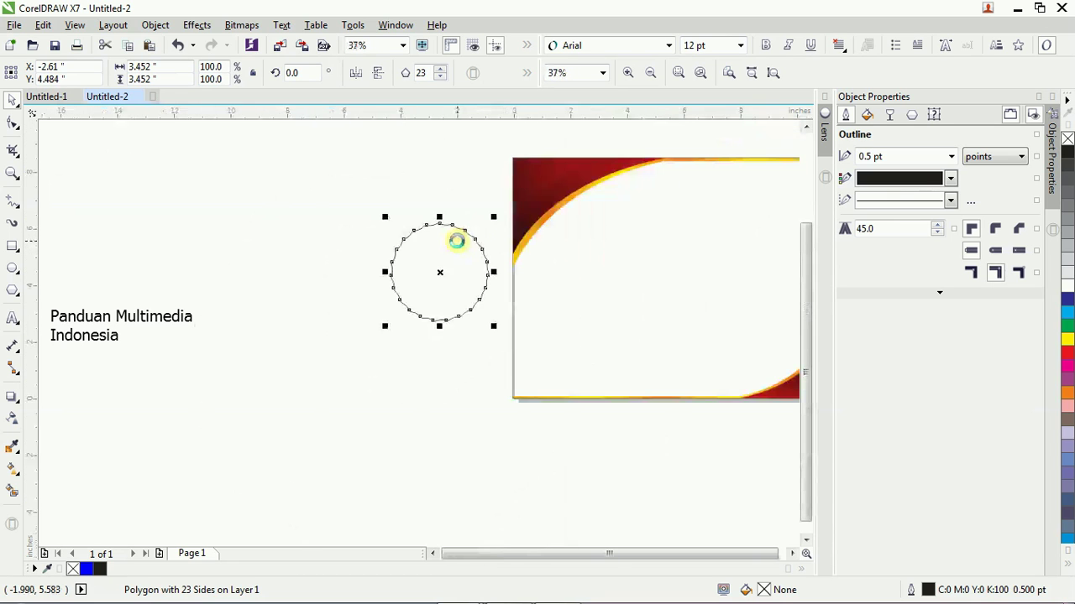
Copy the dark-red gradient fill from the page's upper-left corner shape onto the wavy badge
click(450, 243)
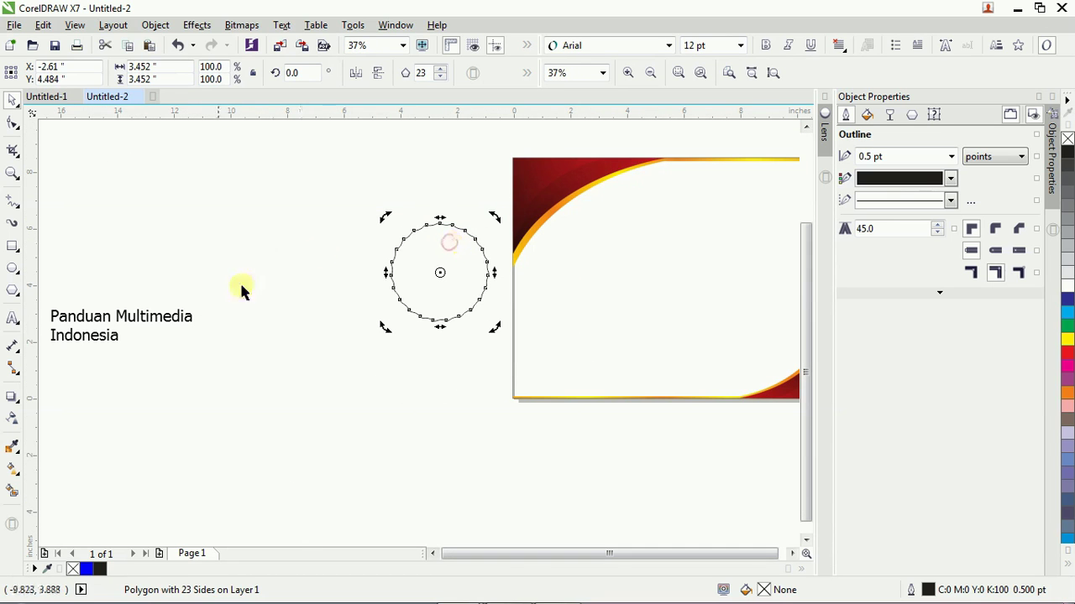
click(14, 469)
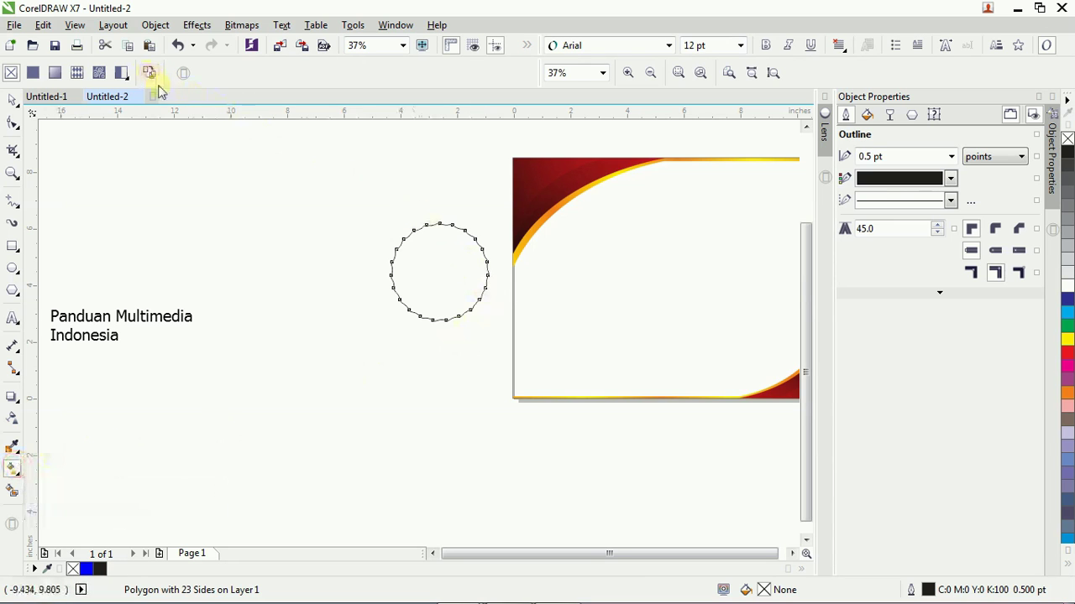
click(149, 72)
click(527, 181)
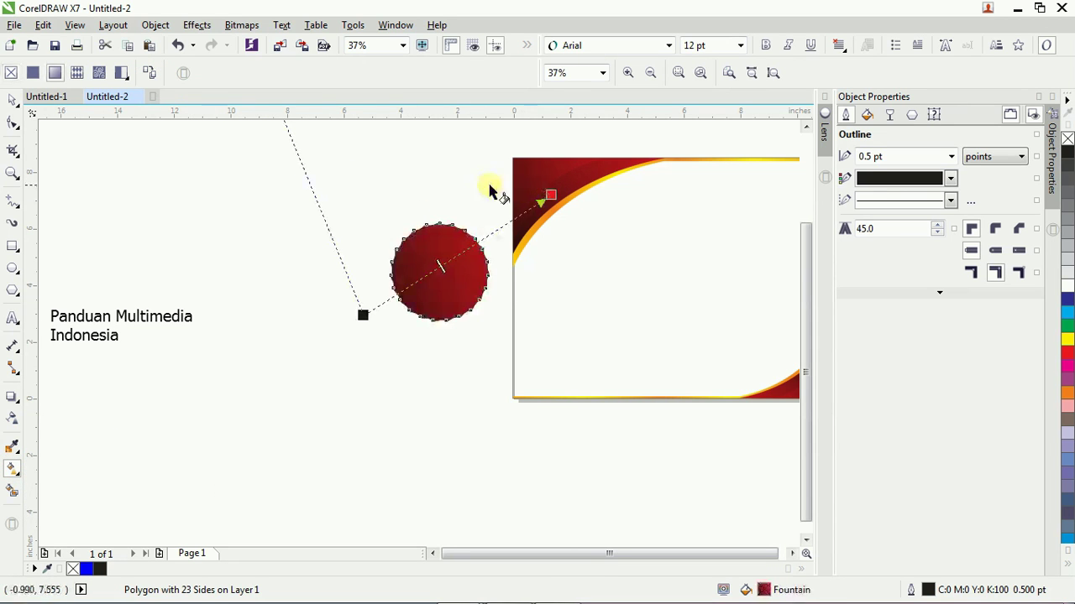
click(11, 100)
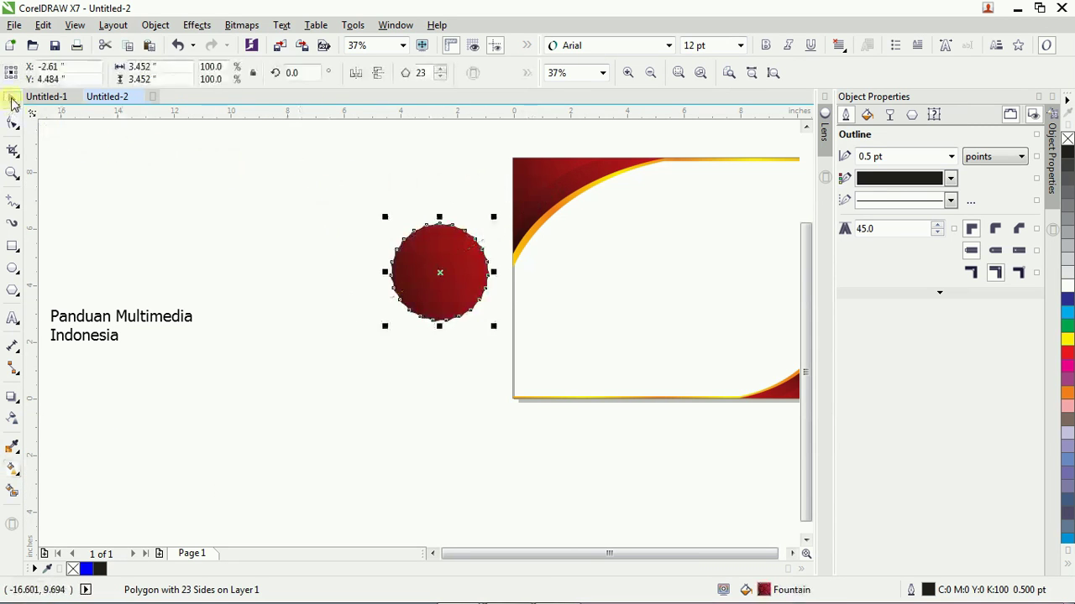
click(164, 231)
Remove the wavy badge's outline
click(456, 273)
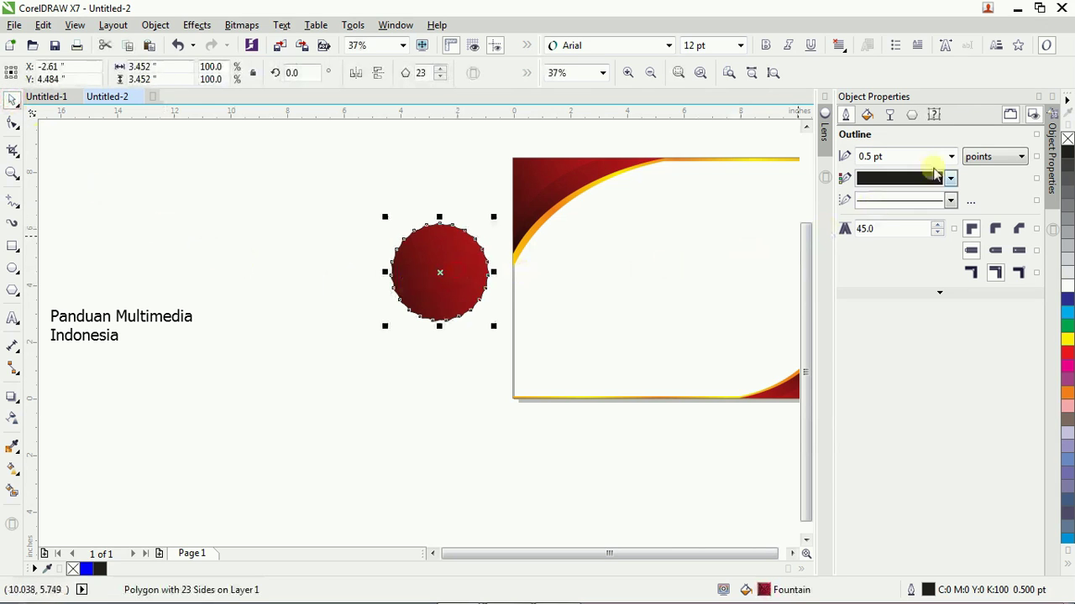
right_click(1067, 139)
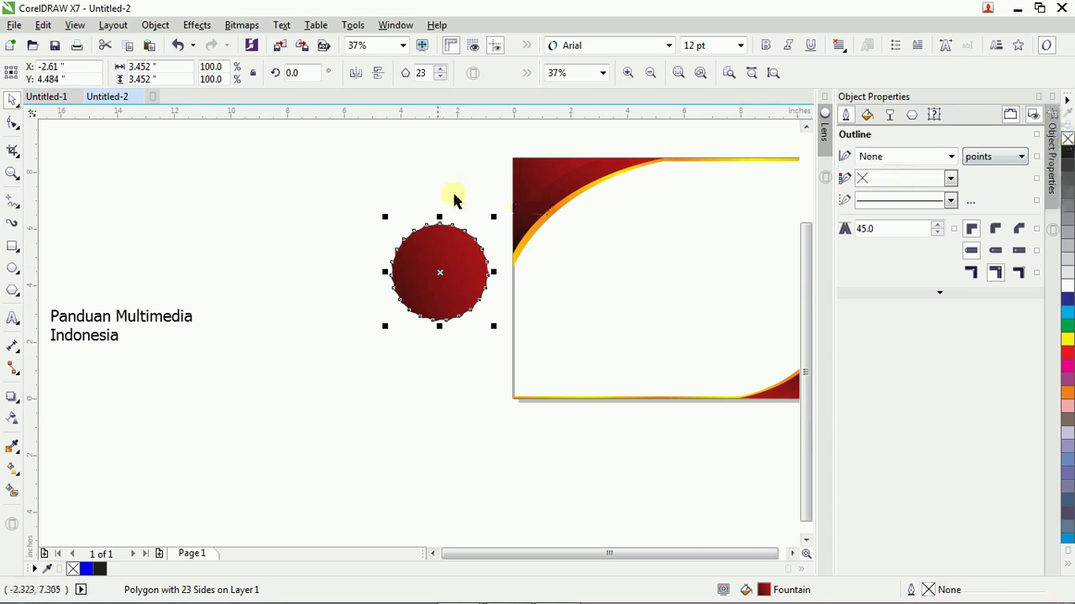
click(427, 188)
Clear the badge's red fill and replace it with the gold gradient copied from the corner's border
key(z)
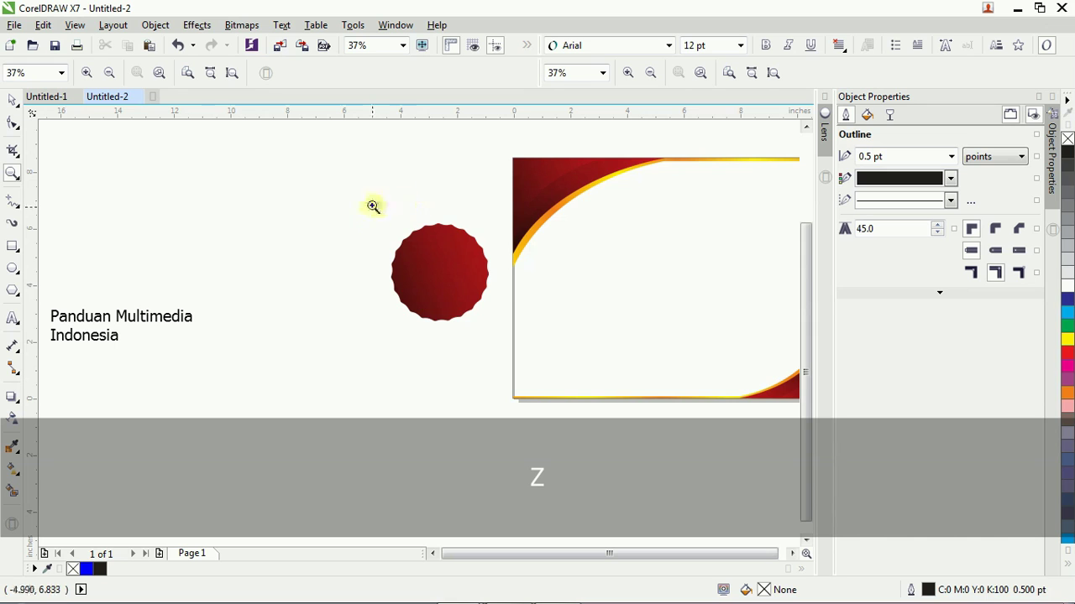
drag(371, 204, 500, 349)
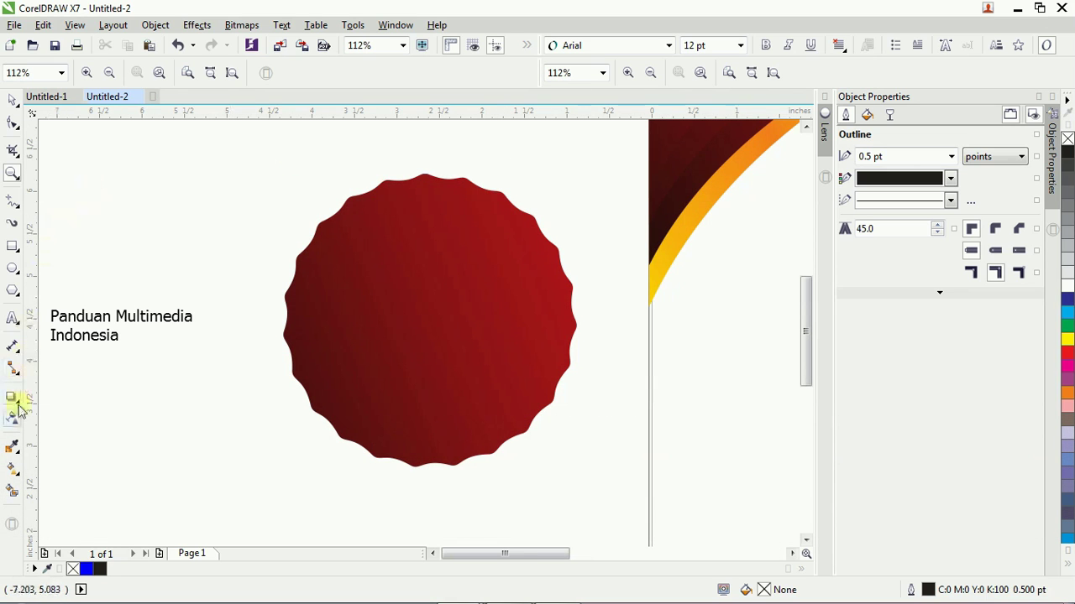
click(14, 469)
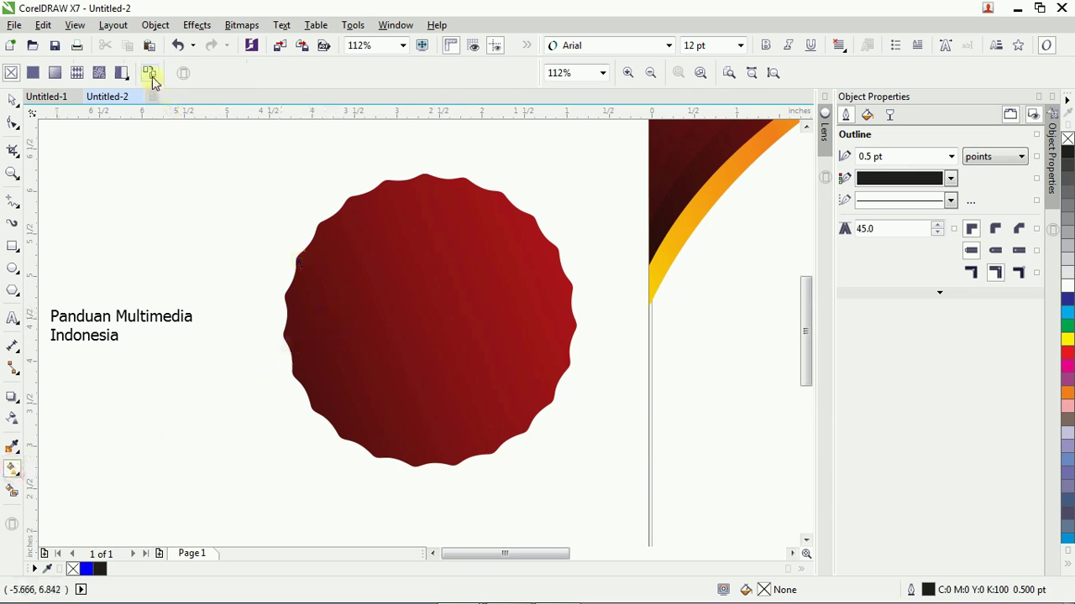
click(400, 235)
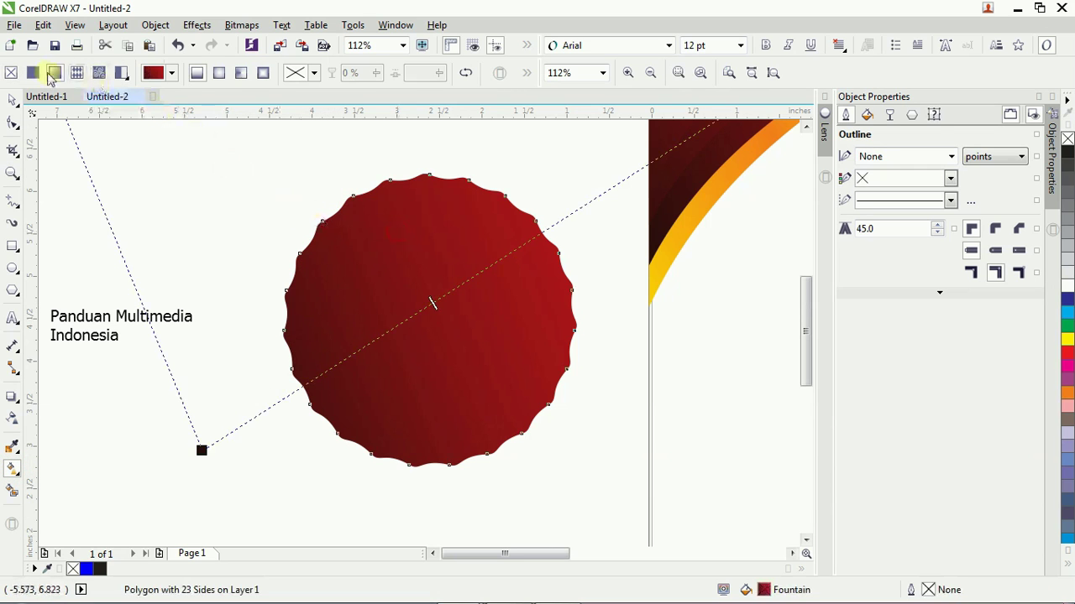
click(11, 73)
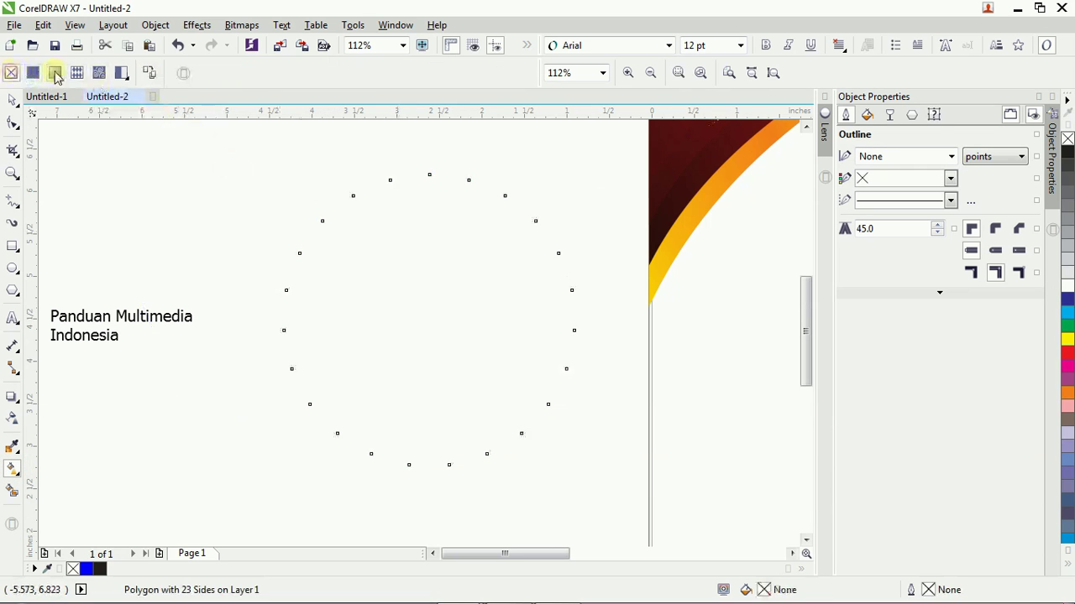
click(148, 73)
click(650, 261)
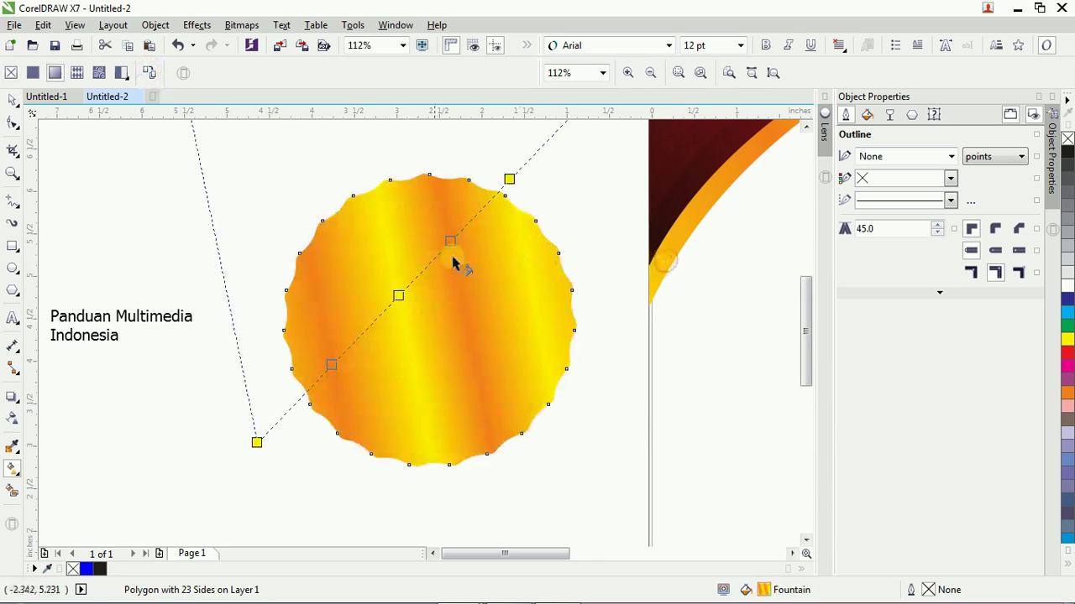
Adjust the badge's linear gold gradient by shifting a yellow color stop and repositioning the start and end nodes beyond the badge
scroll(410, 357, down, 3)
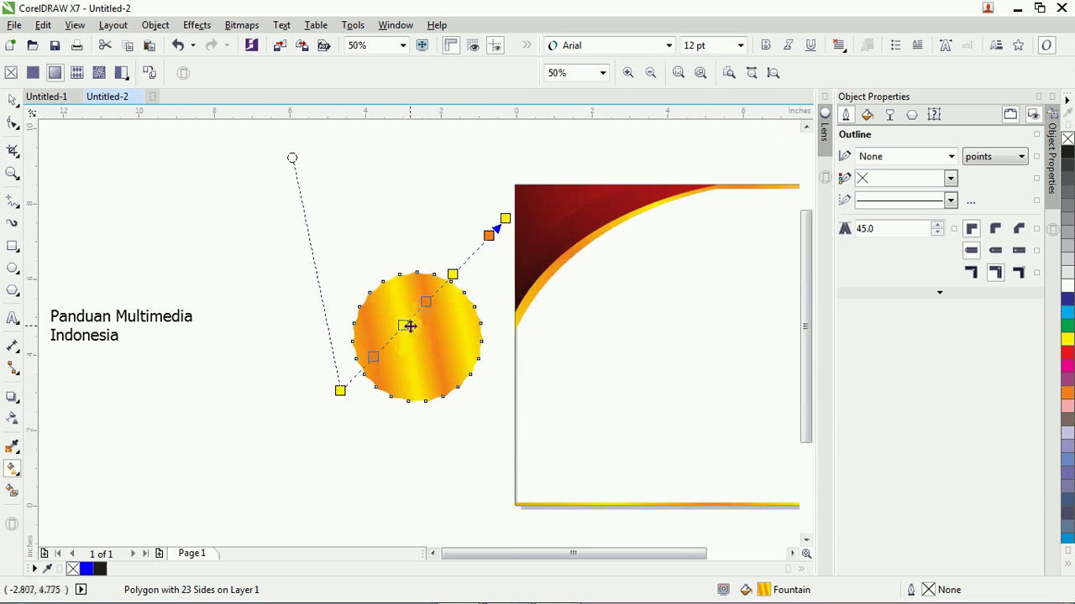
click(393, 340)
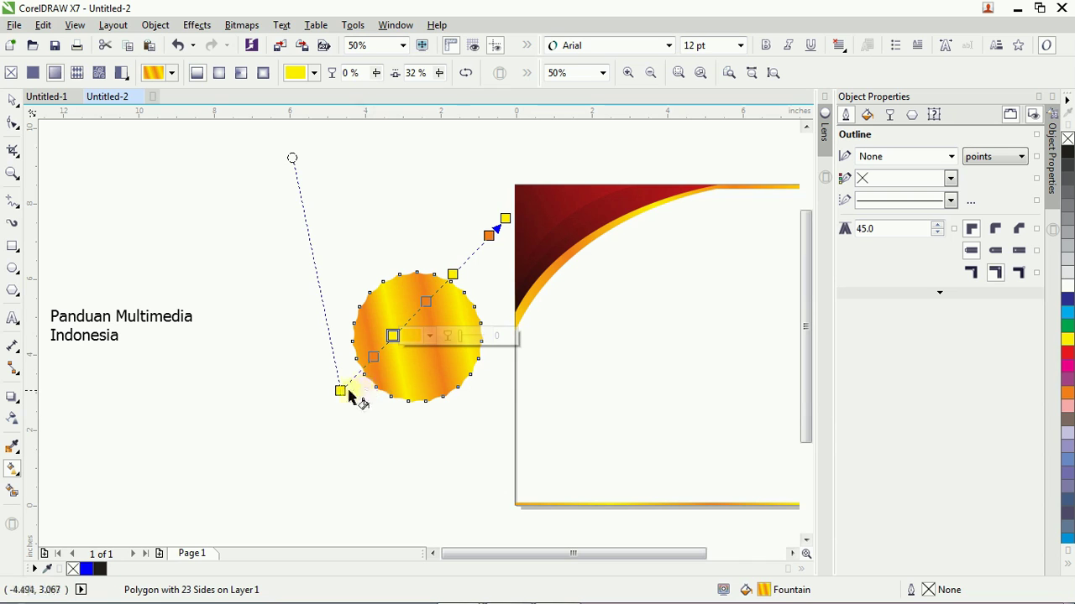
drag(340, 390, 316, 413)
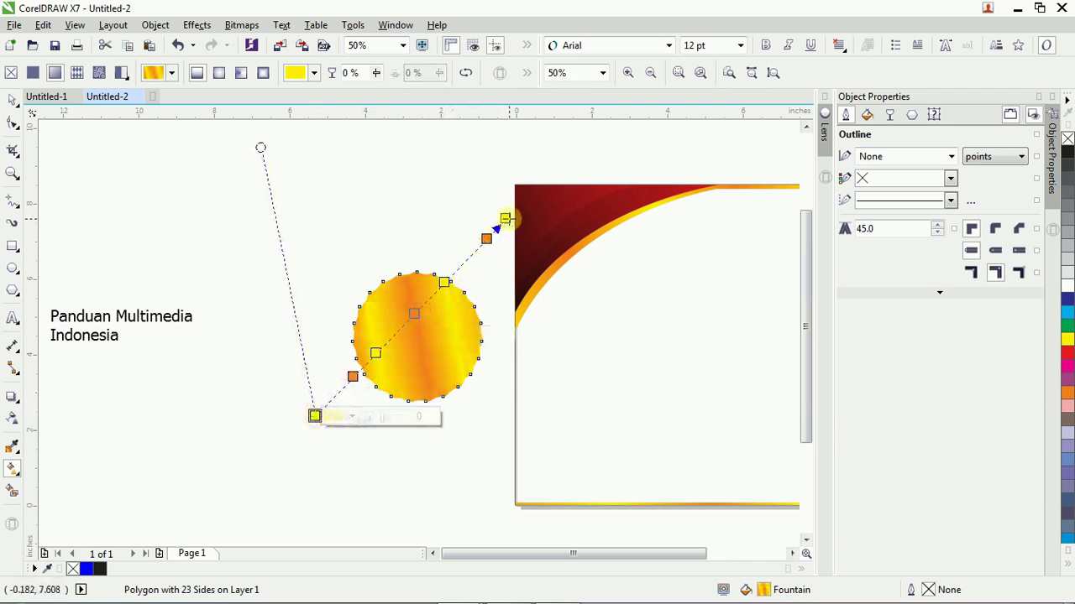
drag(507, 219, 514, 257)
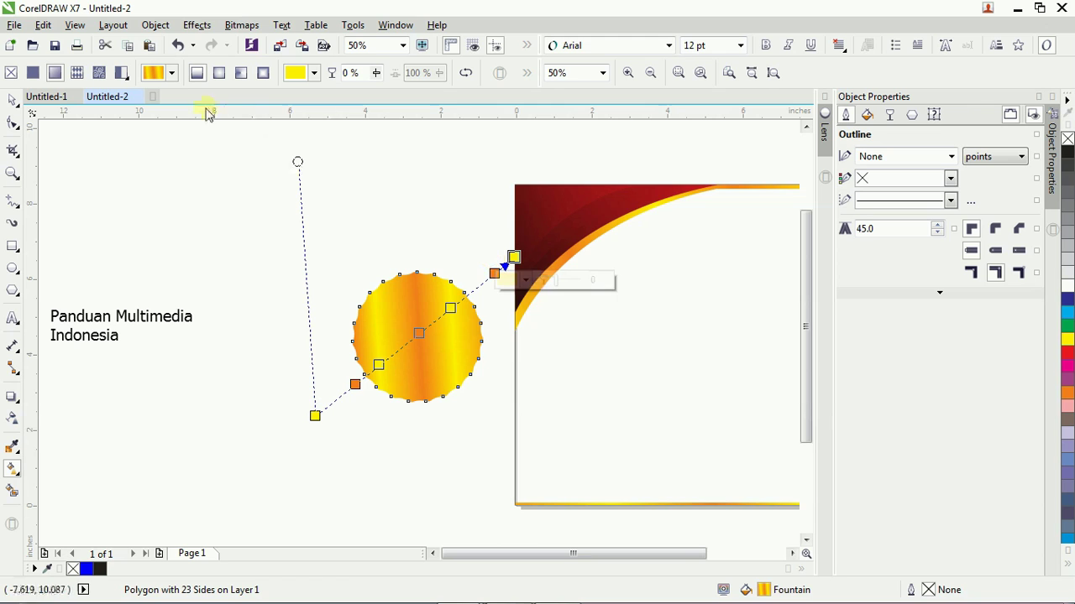
Change the badge's gold gradient to a conical fountain fill
click(171, 74)
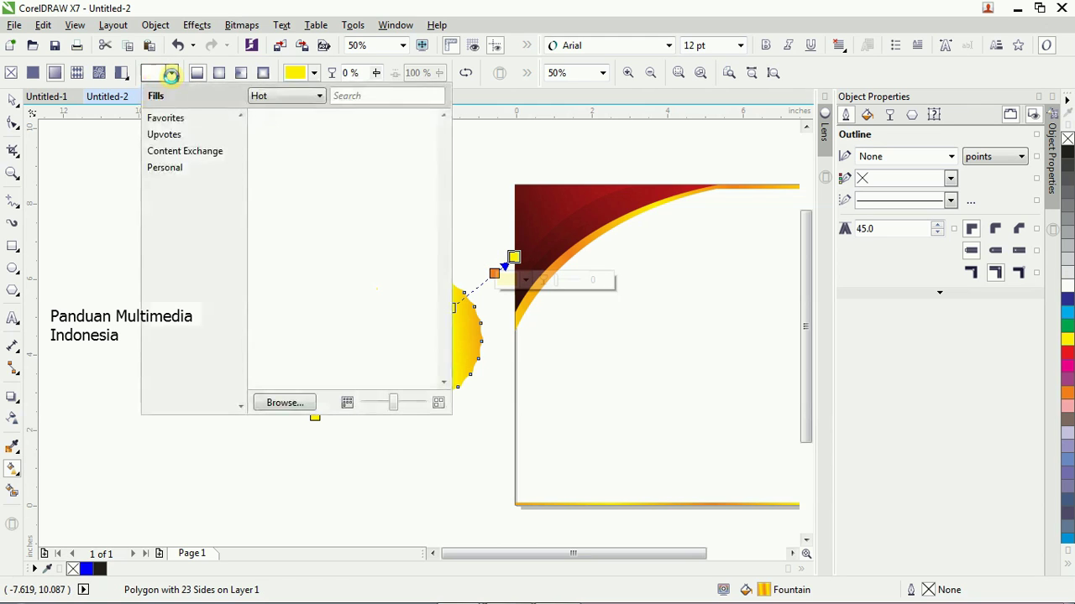
click(171, 74)
click(171, 74)
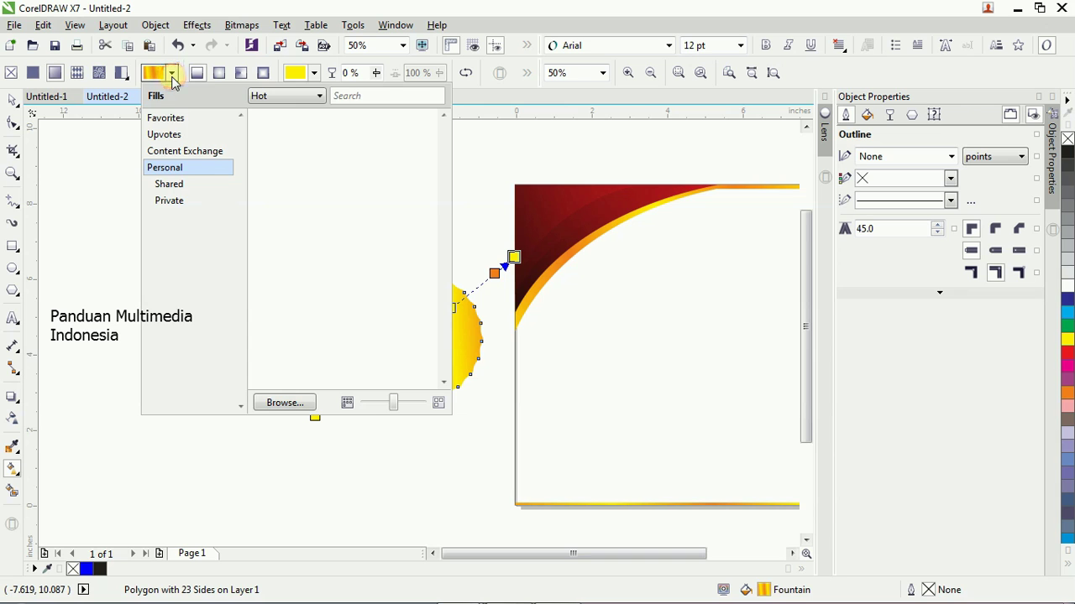
click(217, 73)
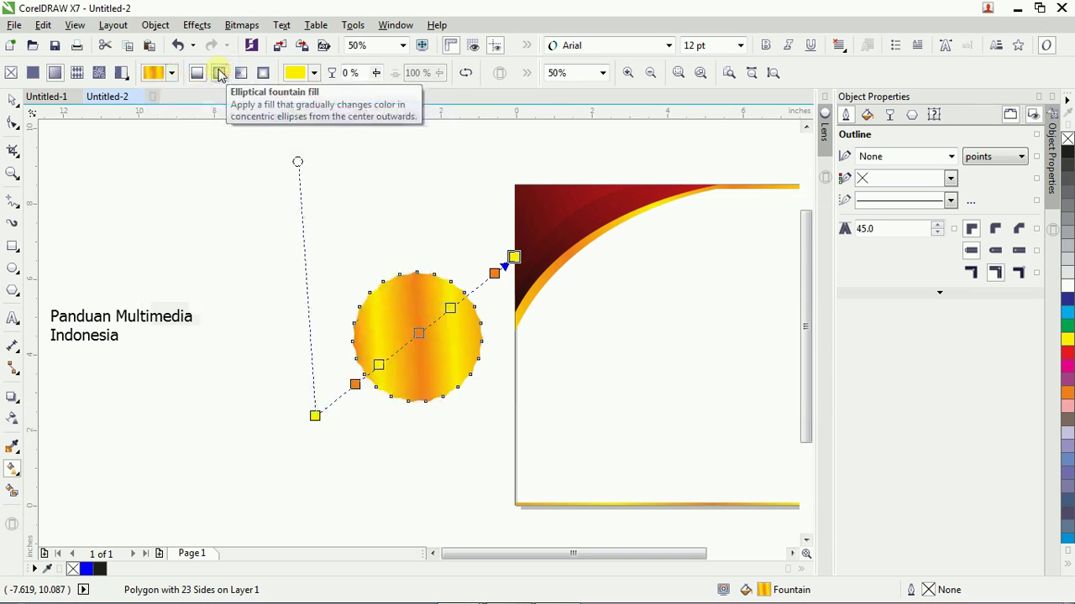
click(219, 74)
click(241, 74)
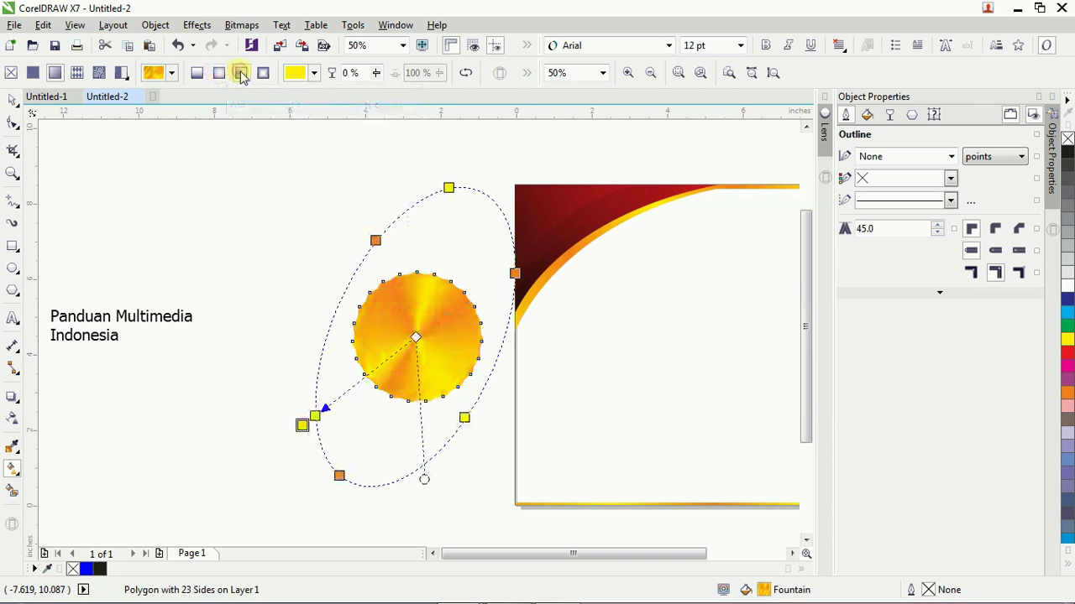
Shorten the conical gradient toward the badge's edge and reposition its orange stops to 15% and 79% and a yellow stop to 64%
scroll(420, 339, up, 1)
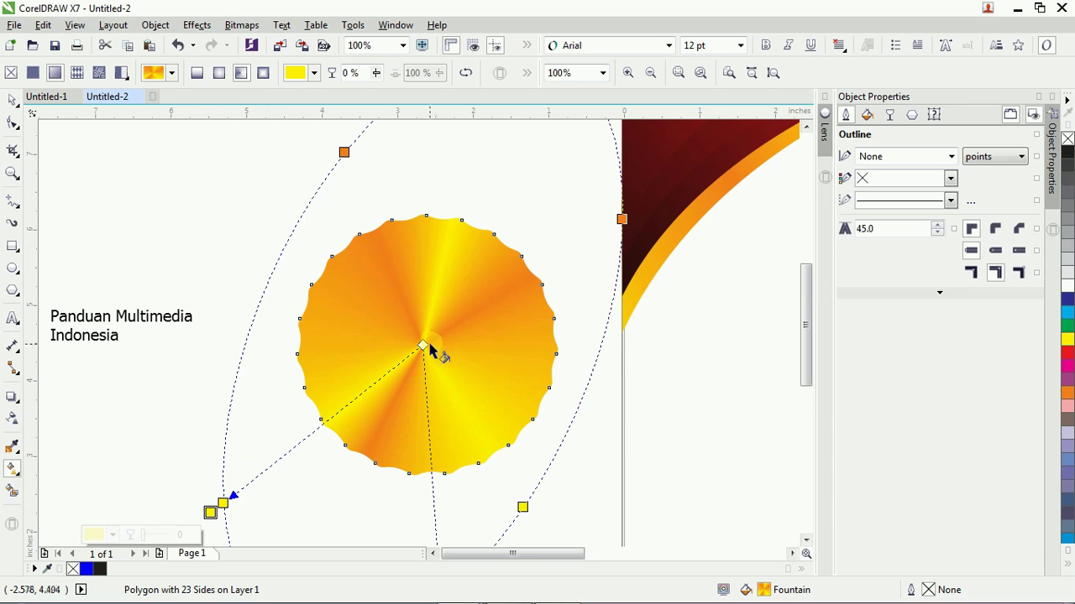
scroll(424, 351, down, 1)
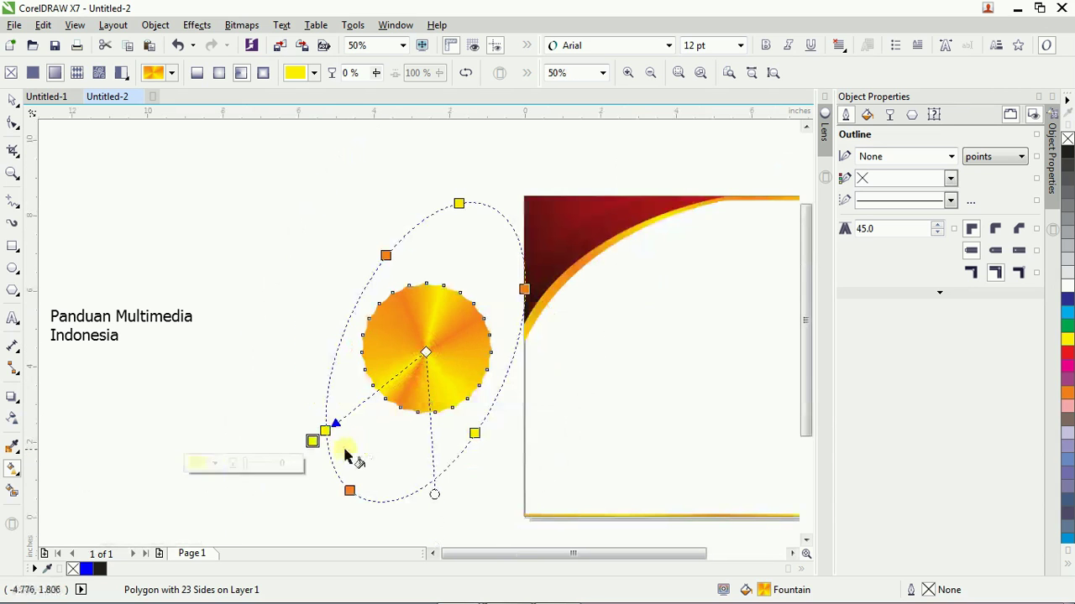
drag(327, 430, 361, 422)
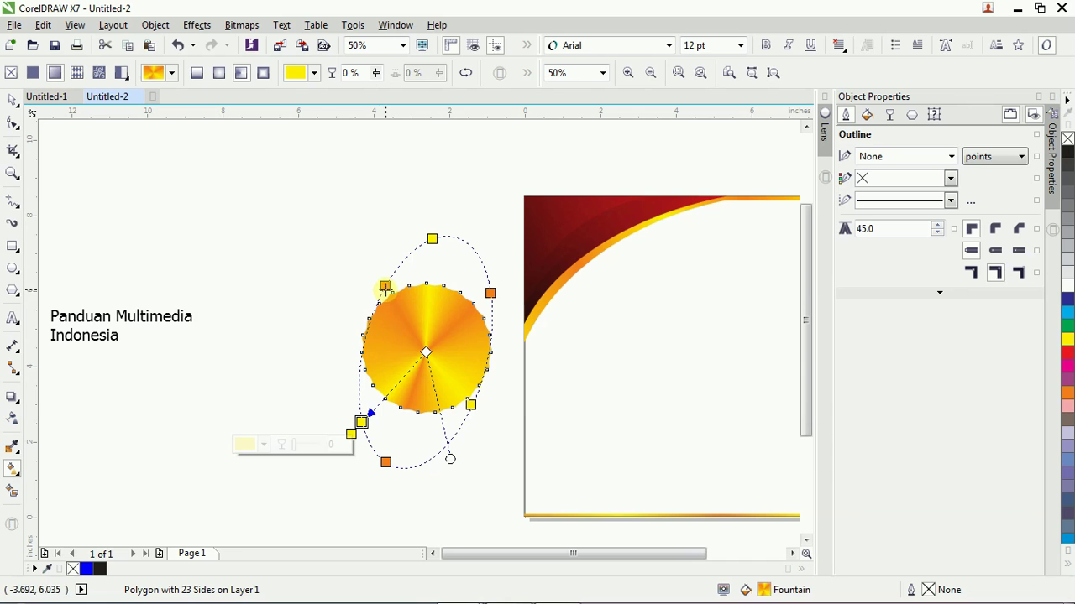
drag(384, 288, 369, 317)
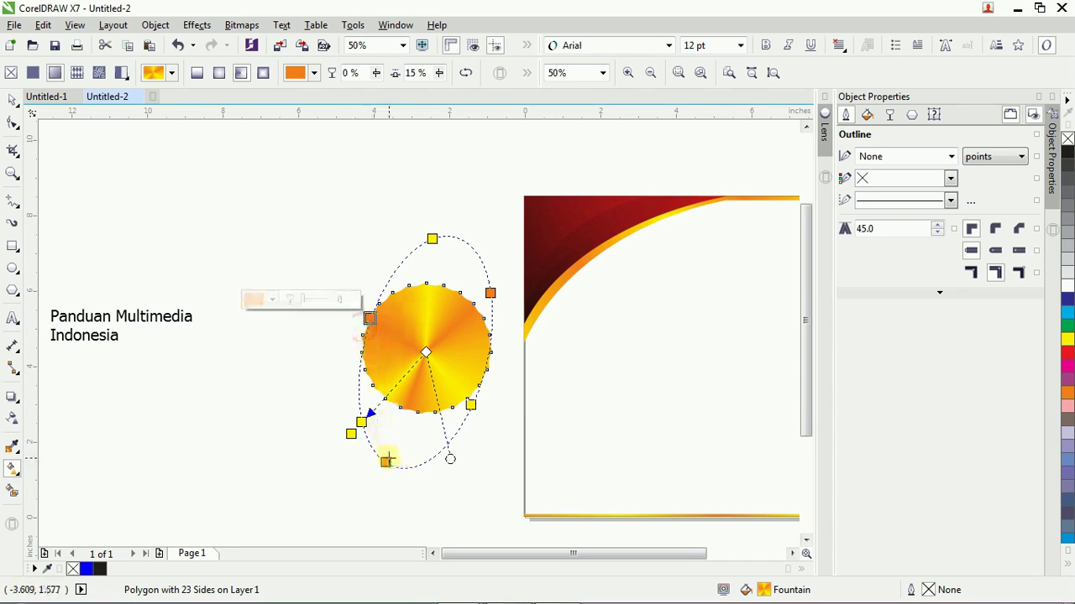
drag(400, 468, 432, 475)
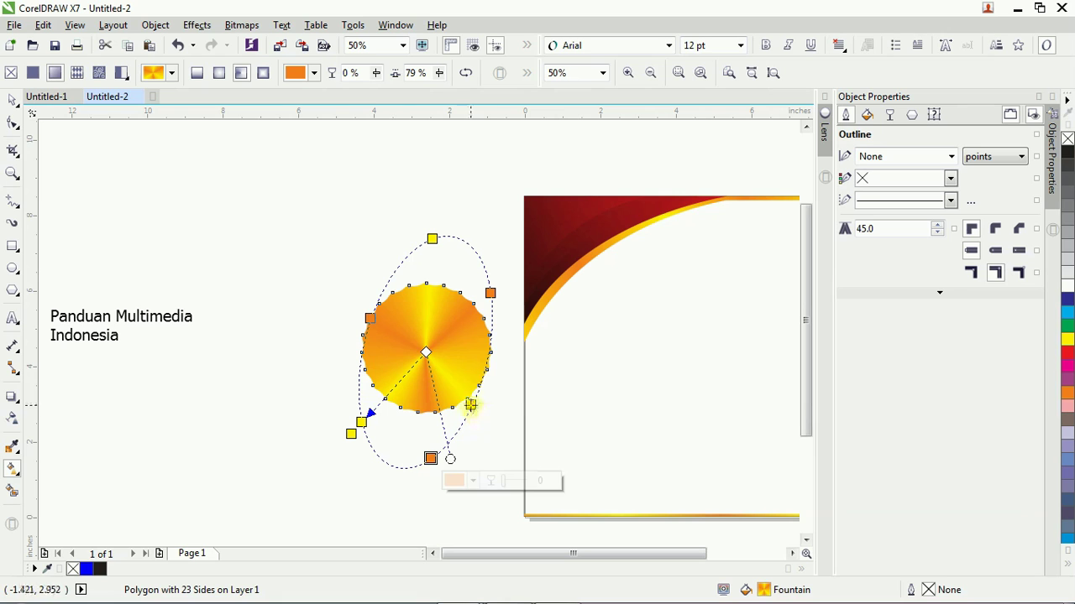
drag(470, 405, 482, 378)
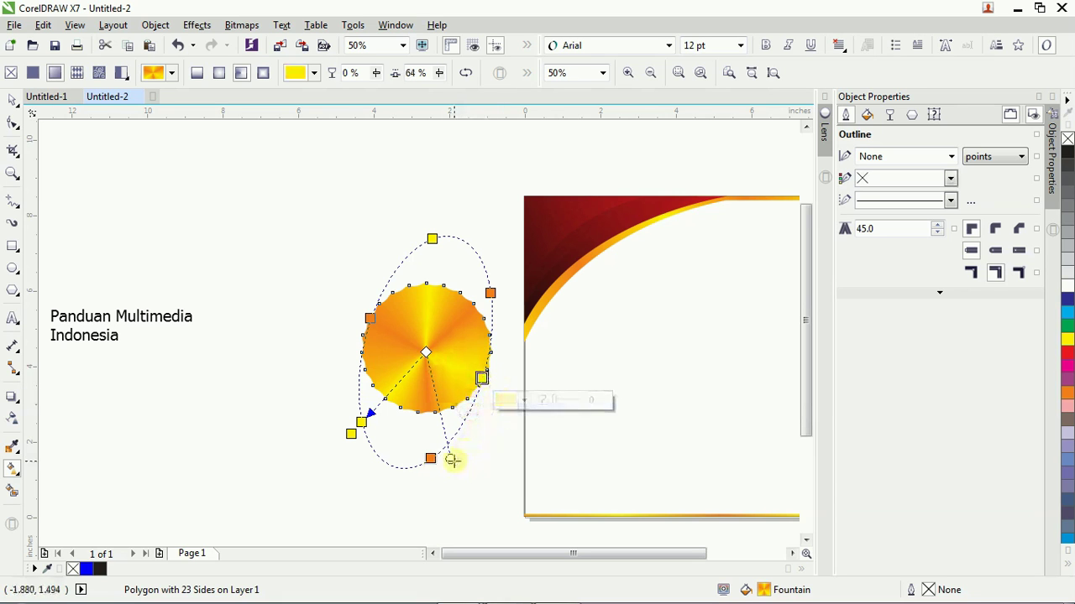
Reshape the conical gradient's ellipse into a near circle and align its center with the middle of the badge
drag(453, 460, 502, 428)
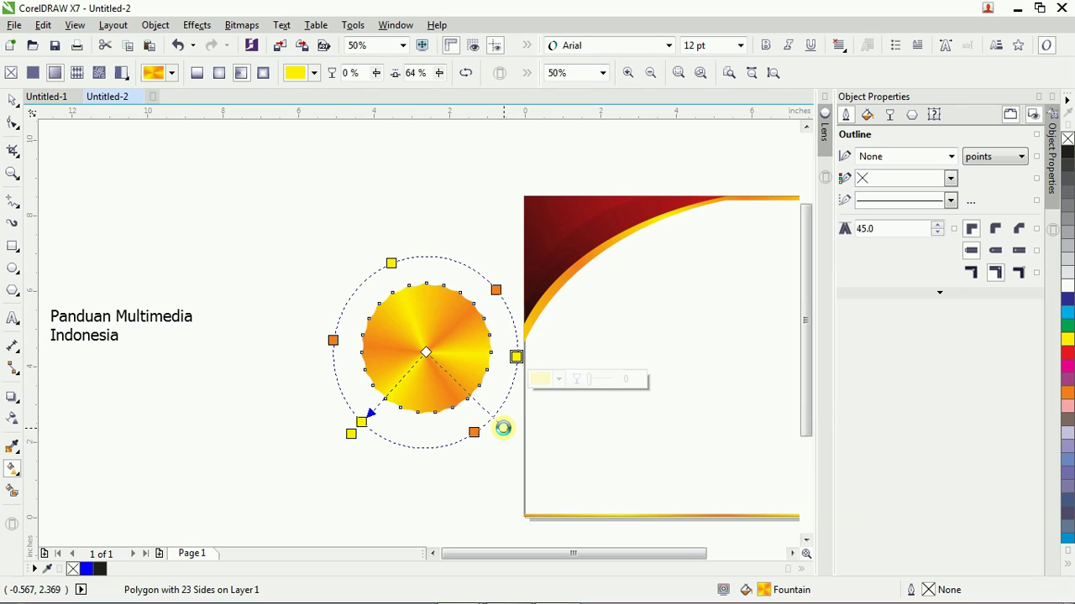
drag(426, 354, 427, 351)
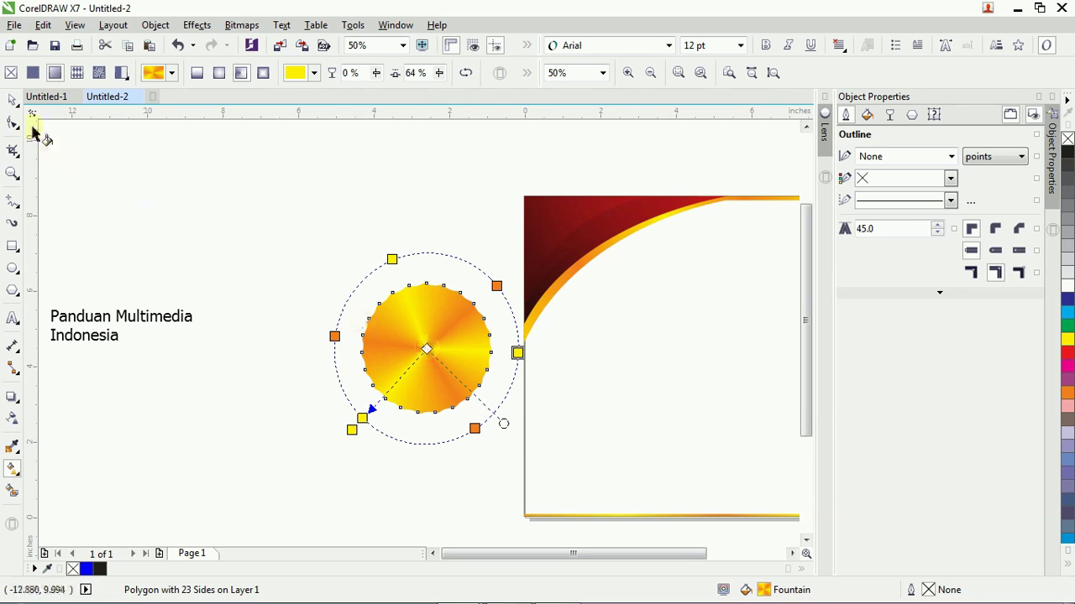
click(12, 99)
click(134, 176)
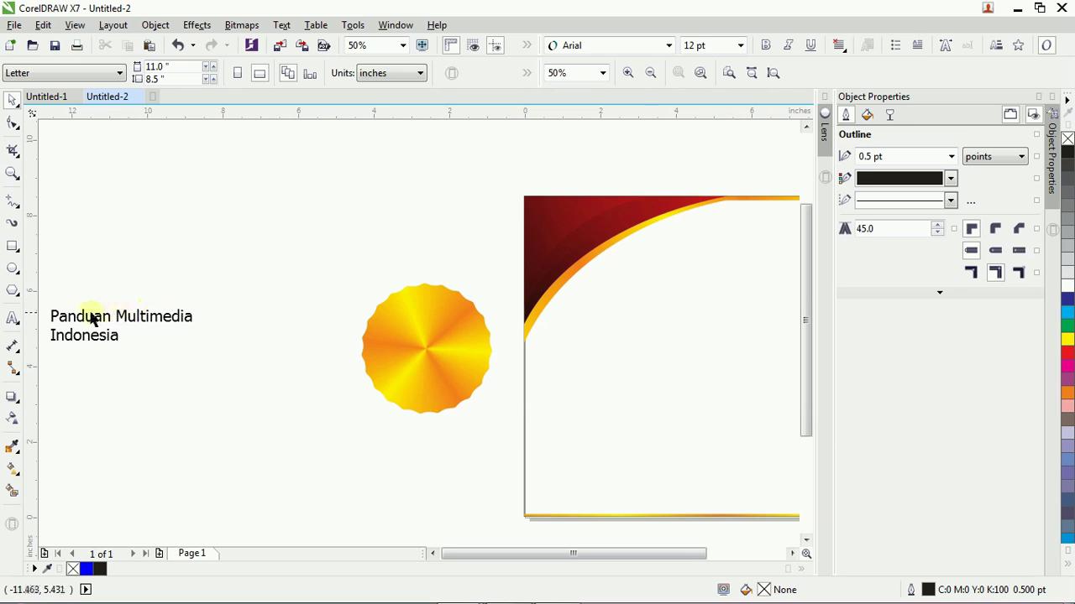
Draw a circle about 3.083 inches in diameter overlapping the gold badge
click(13, 269)
key(ctrl)
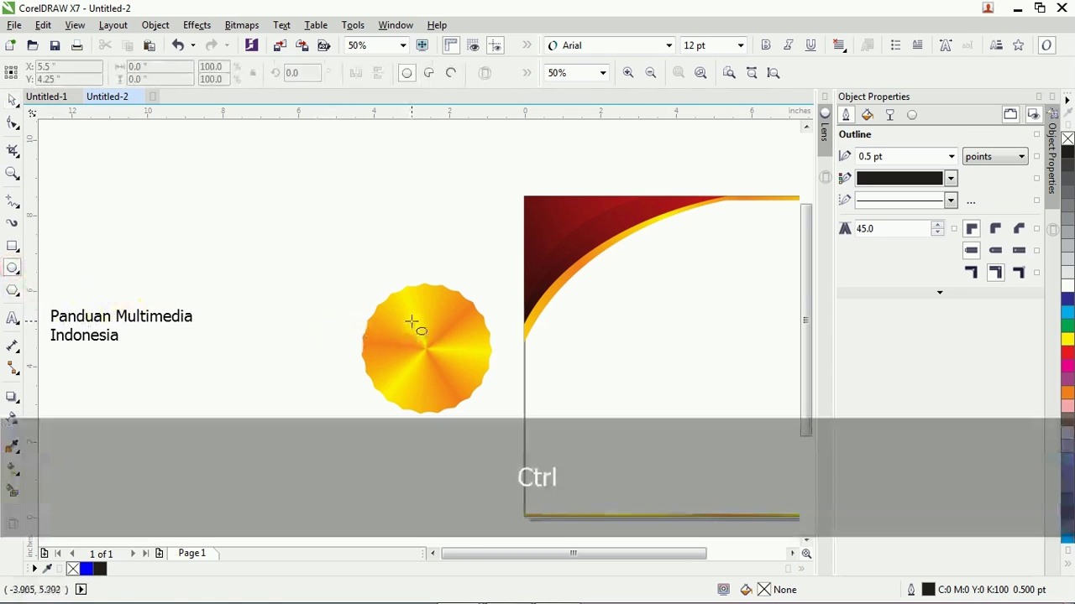
drag(411, 320, 476, 439)
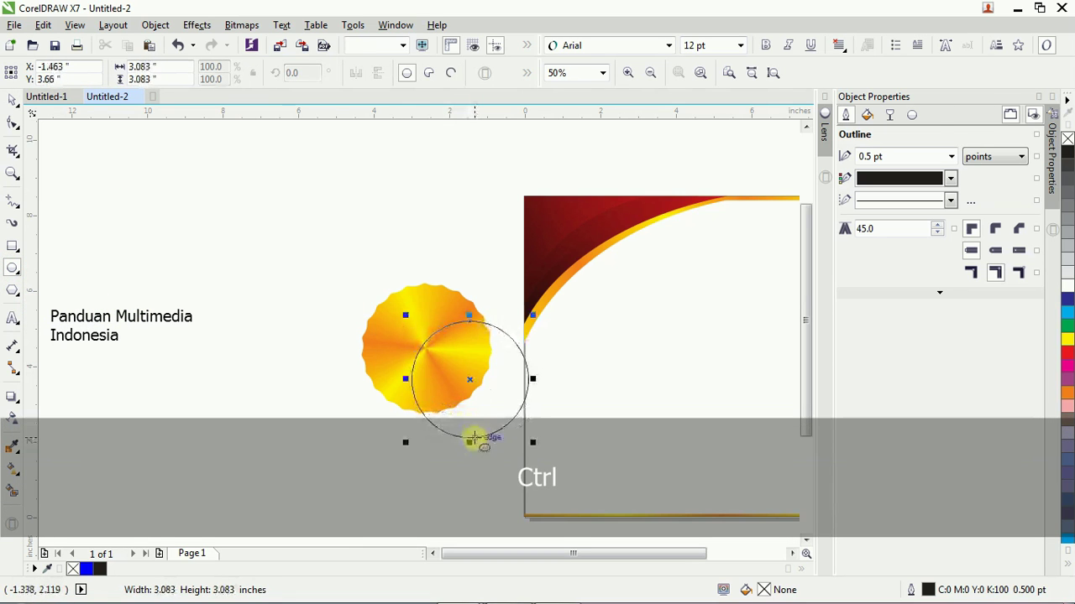
Fill the circle with the dark-red gradient copied from the page's corner shape and remove its outline
click(13, 101)
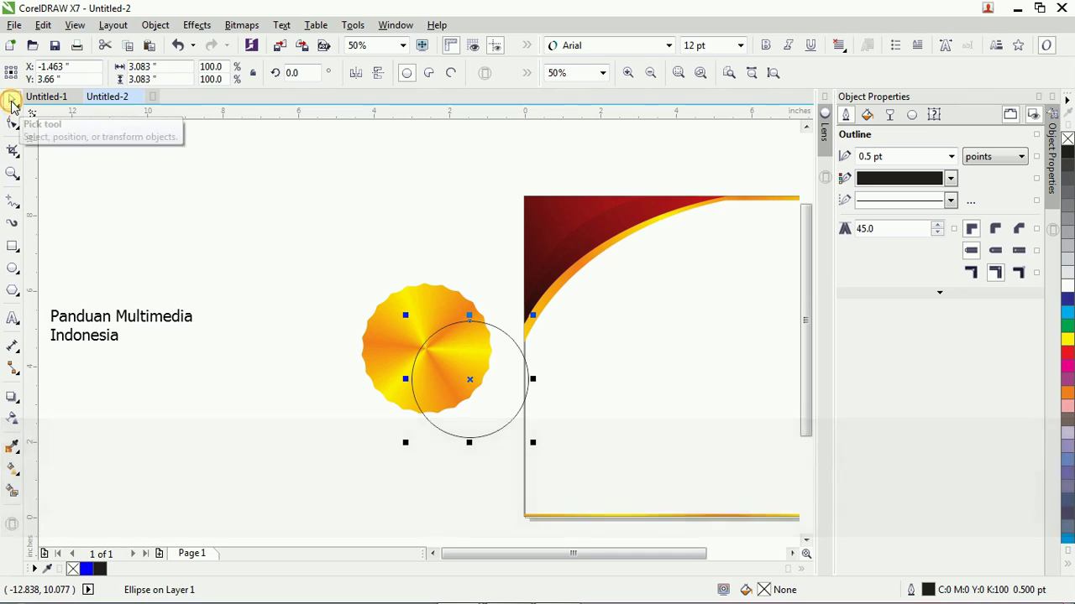
click(13, 470)
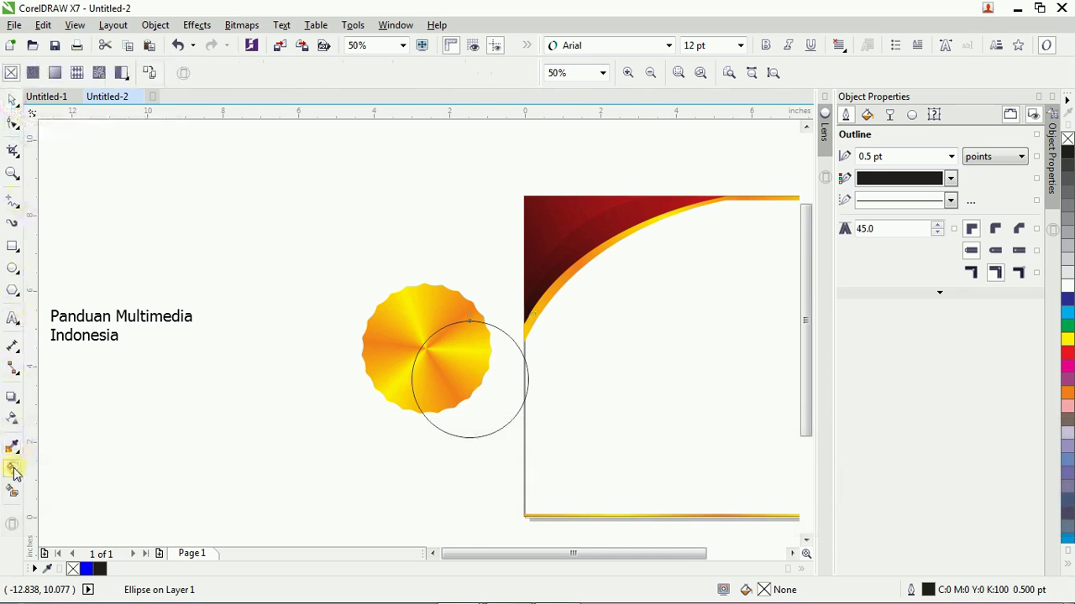
click(149, 73)
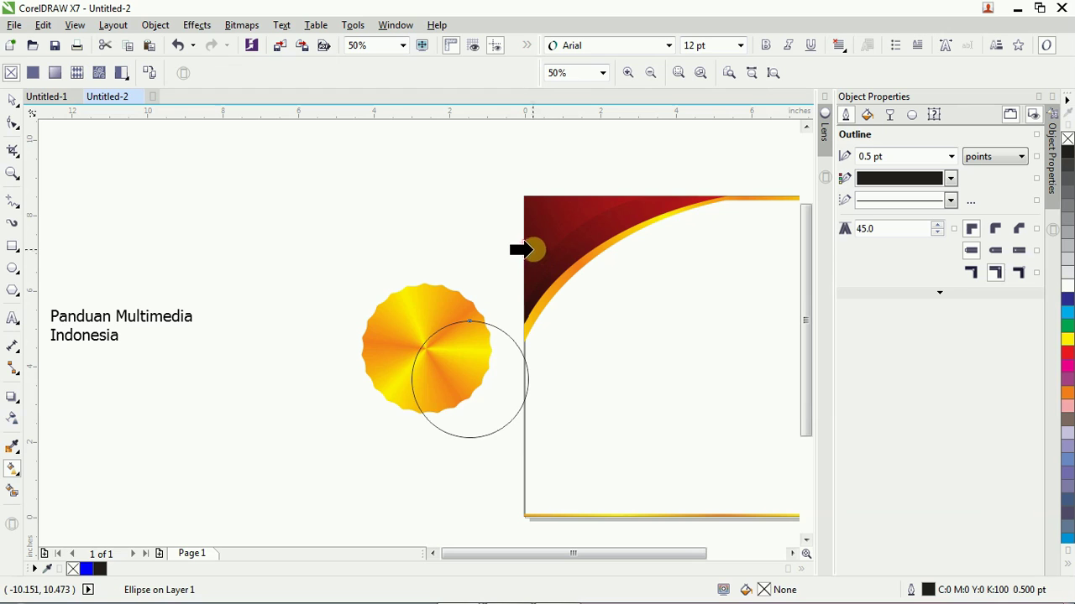
click(529, 250)
click(12, 101)
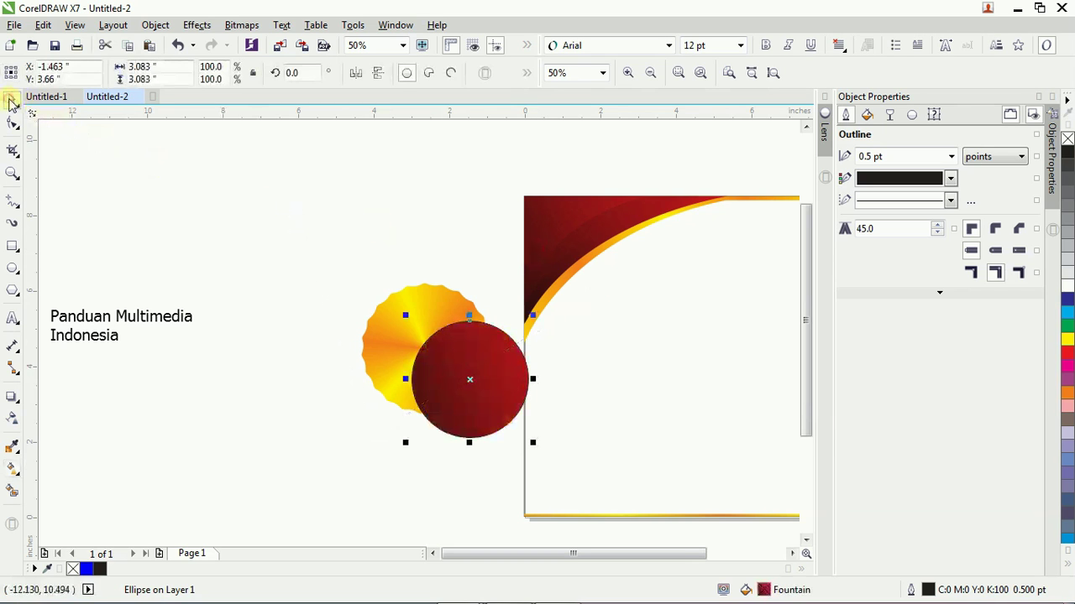
right_click(1067, 139)
Align the red circle with the gold badge on both horizontal and vertical centers
drag(305, 227, 567, 459)
key(c)
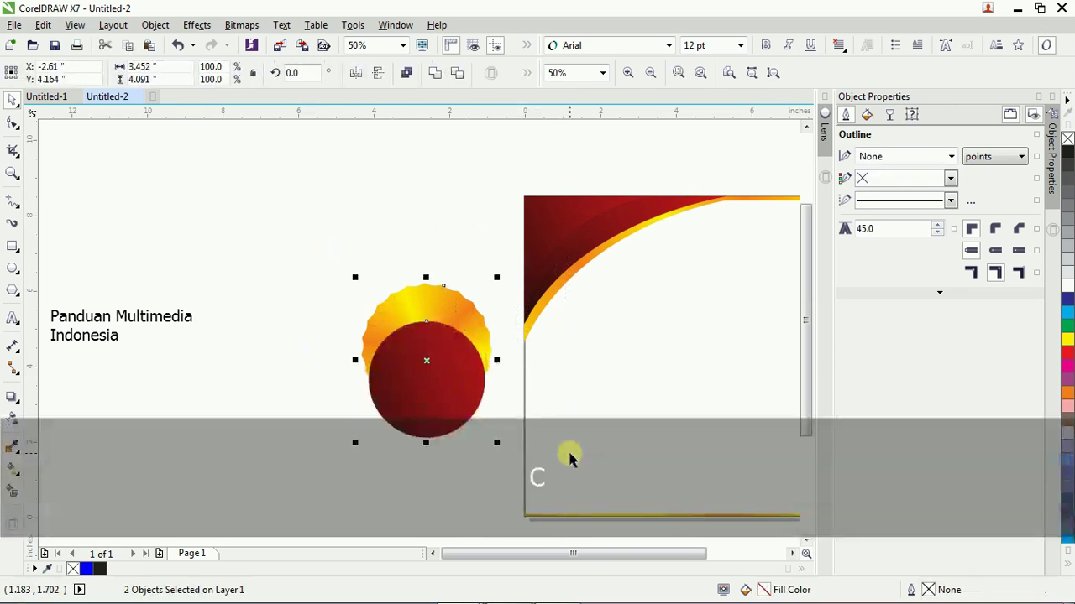
key(e)
Resize the red circle about its center to about 3.061 inches so it sits just inside the badge's wavy edge
click(450, 229)
click(471, 310)
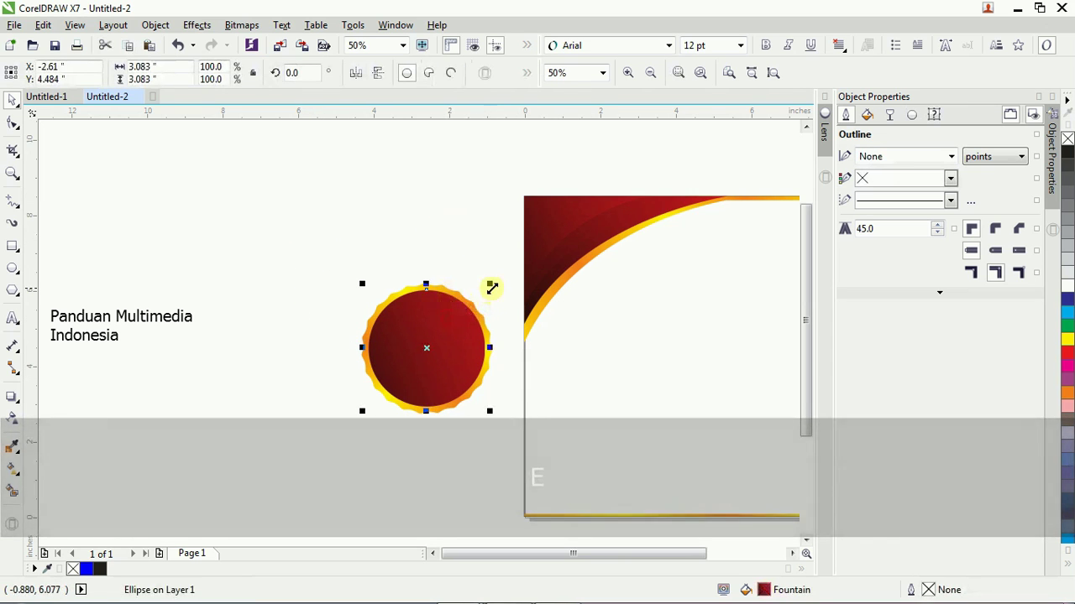
drag(488, 285, 482, 285)
click(456, 244)
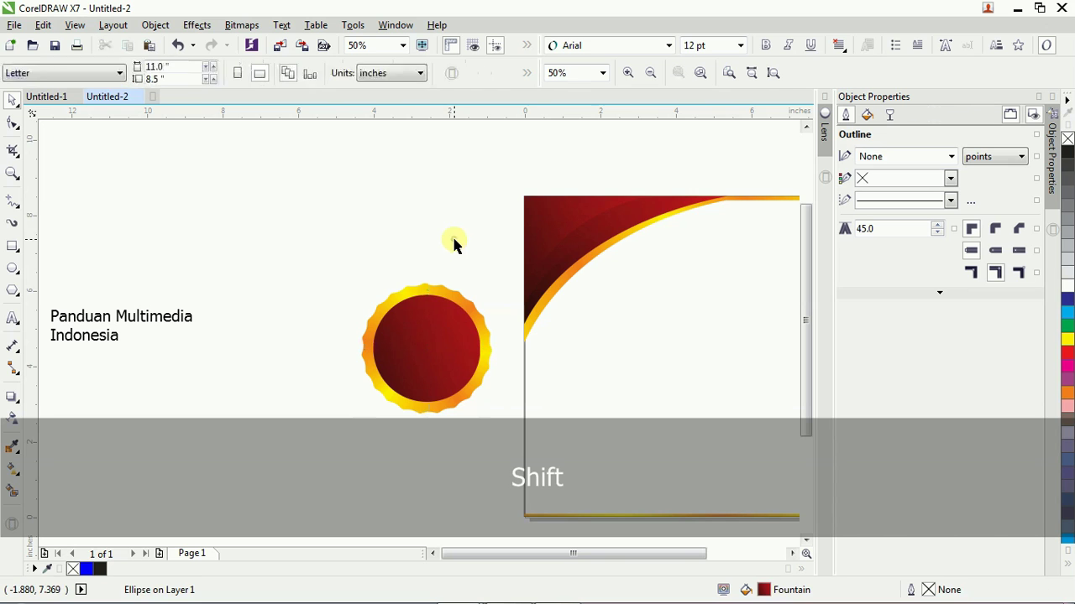
click(446, 307)
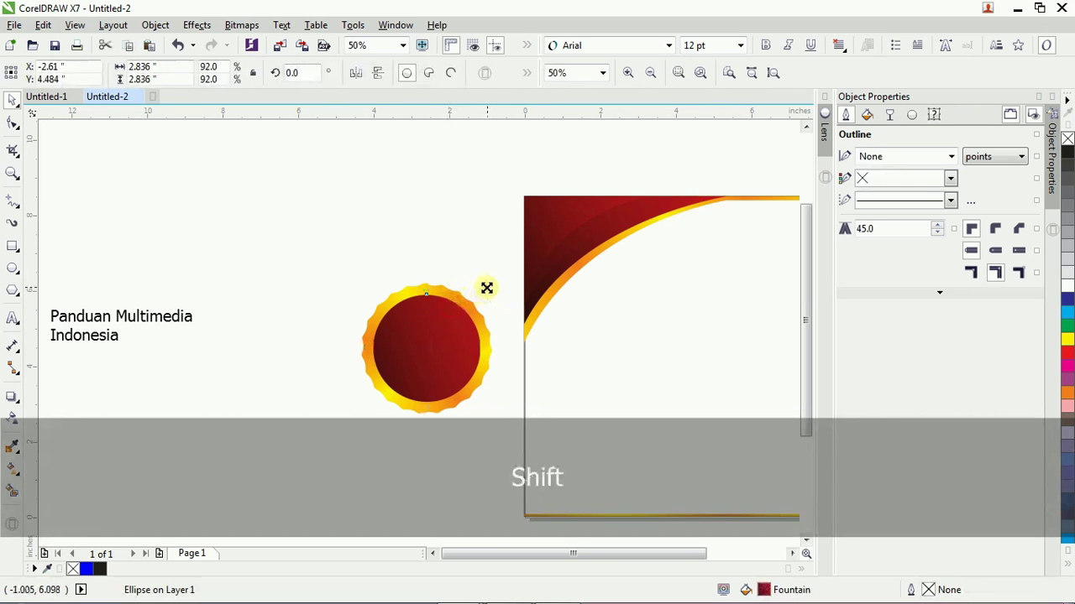
drag(487, 288, 493, 284)
shift+click(432, 316)
Make a concentric copy of the red circle scaled to about 2.894 inches and give it a black hairline outline
scroll(431, 316, up, 2)
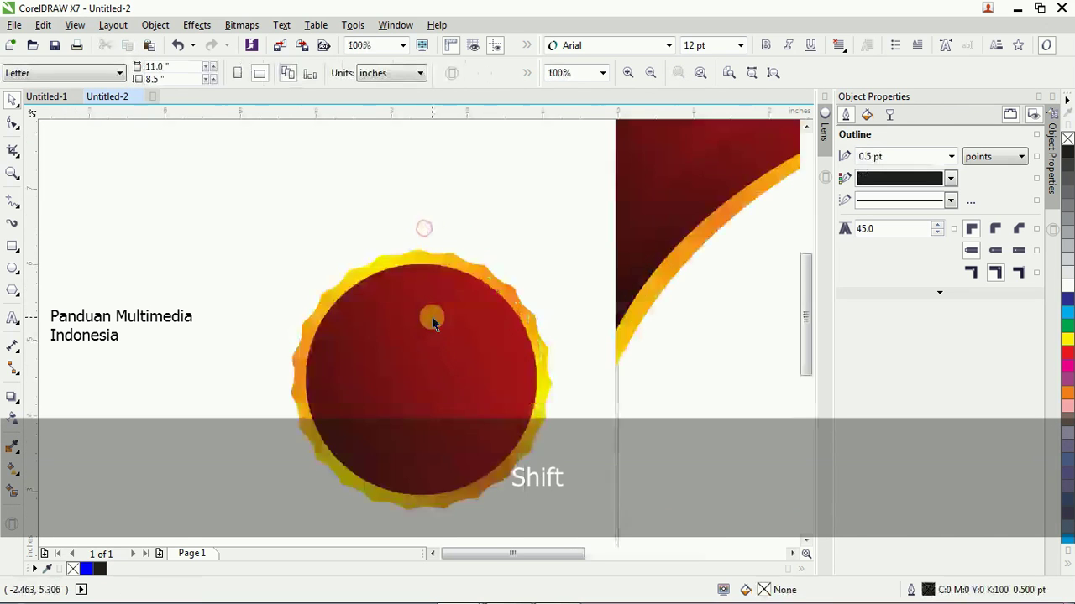
scroll(431, 317, down, 2)
click(433, 316)
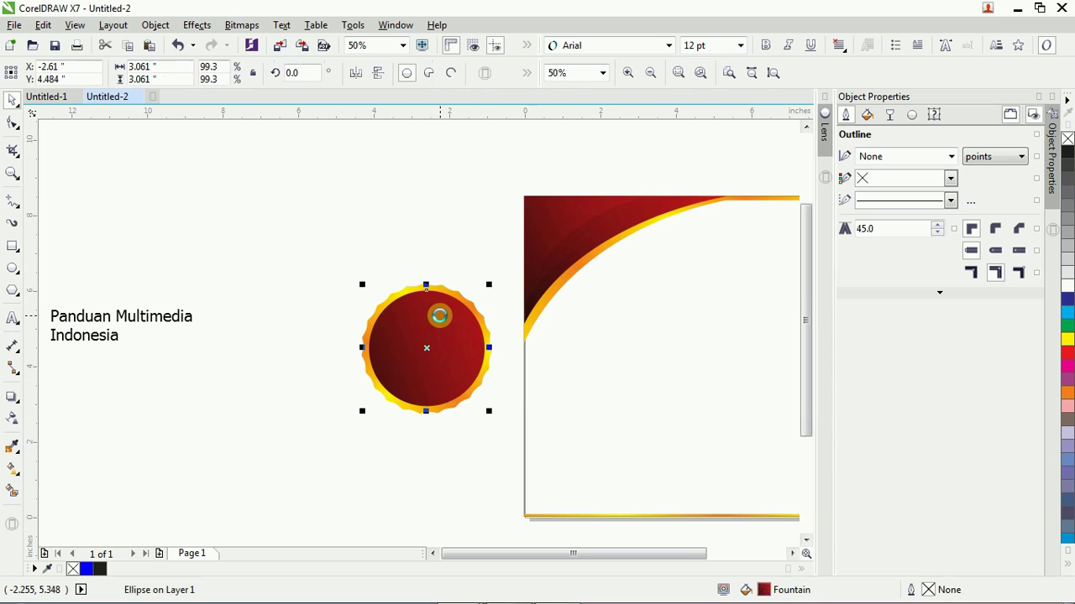
scroll(439, 316, up, 2)
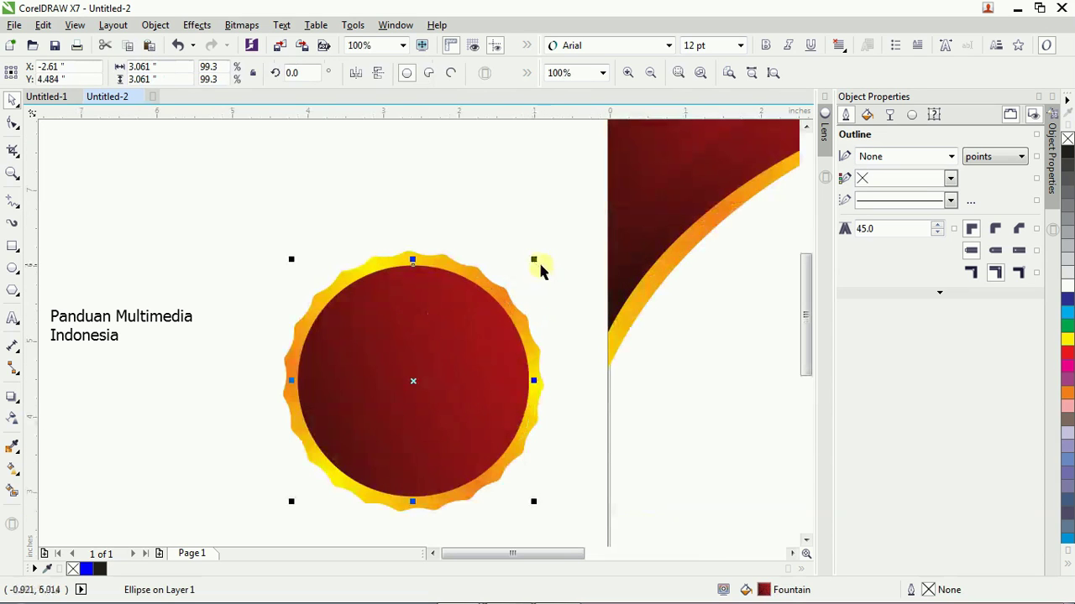
key(shift)
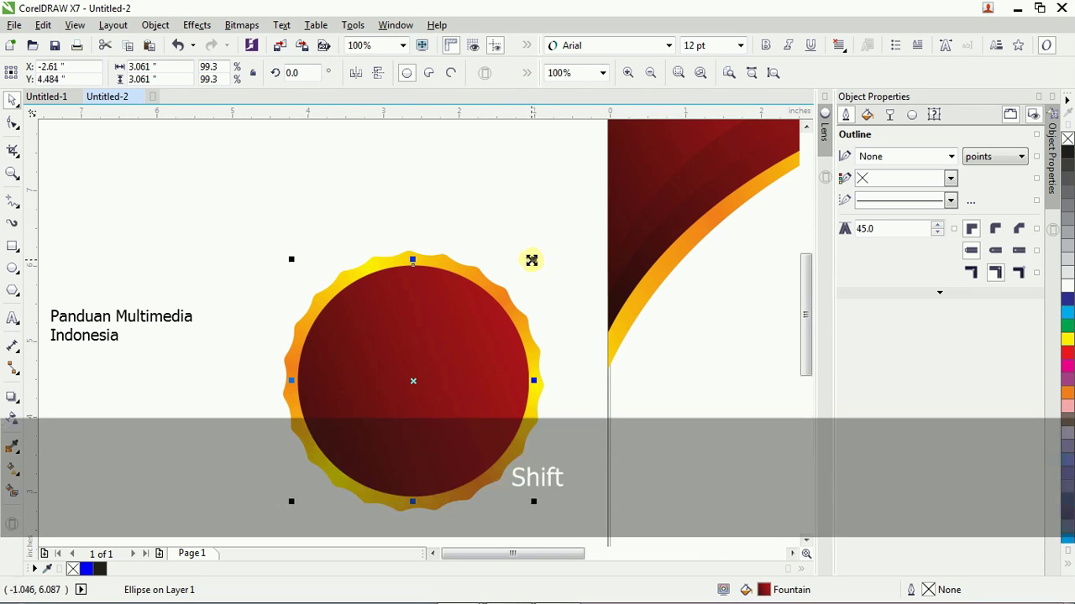
drag(534, 260, 531, 269)
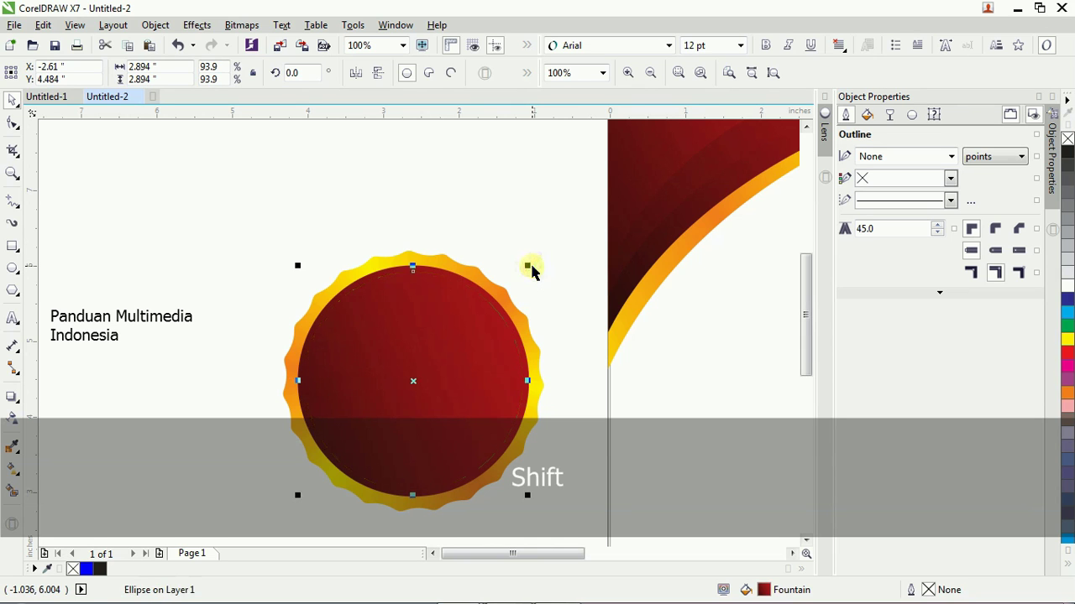
right_click(1067, 154)
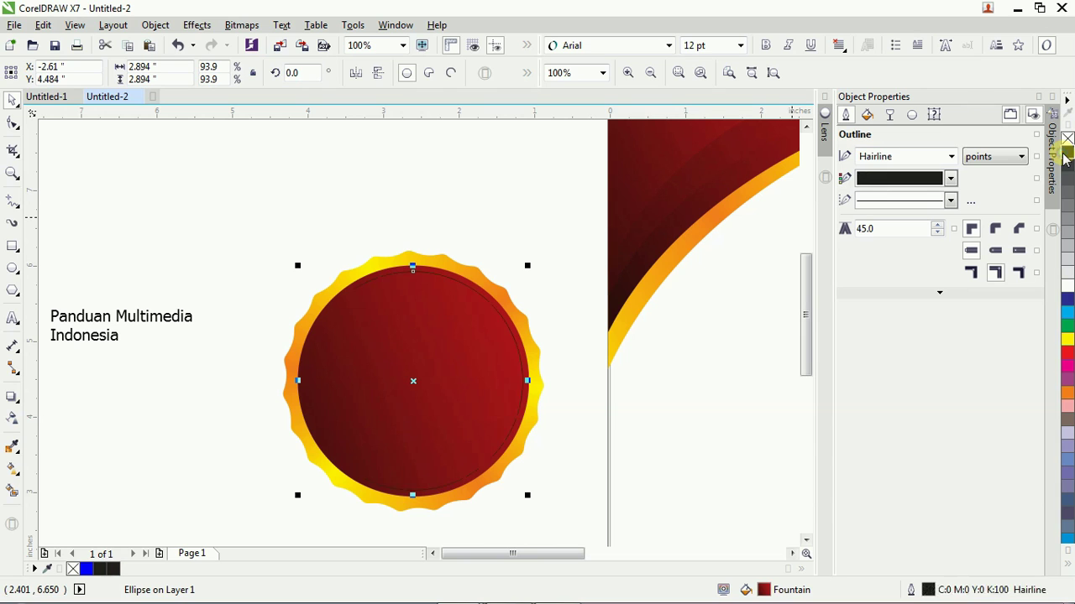
Create a blue ring shape between the two red circles with Smart Fill
click(12, 494)
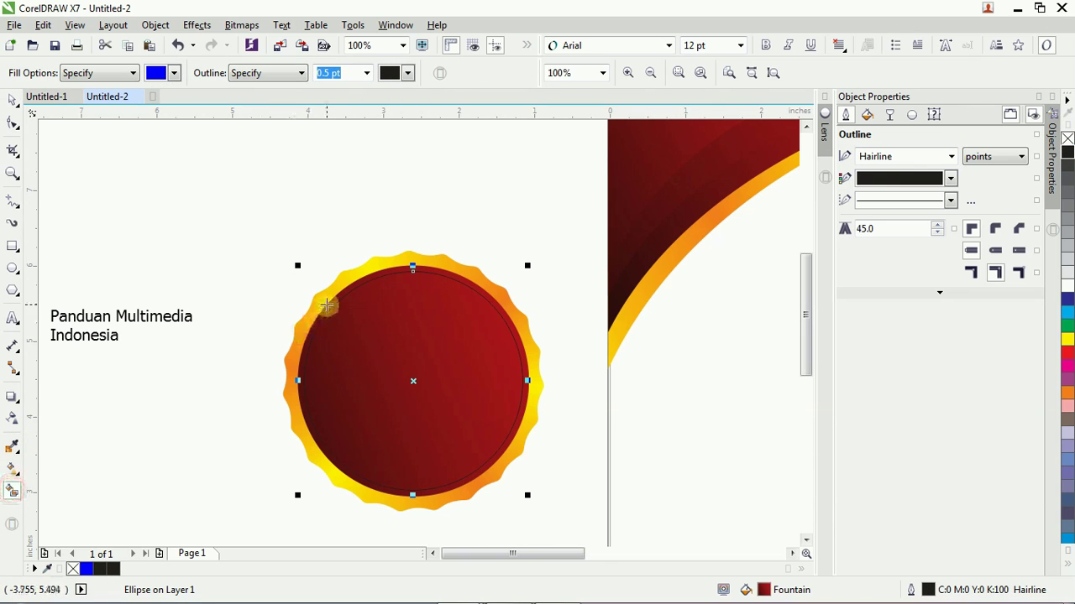
click(327, 306)
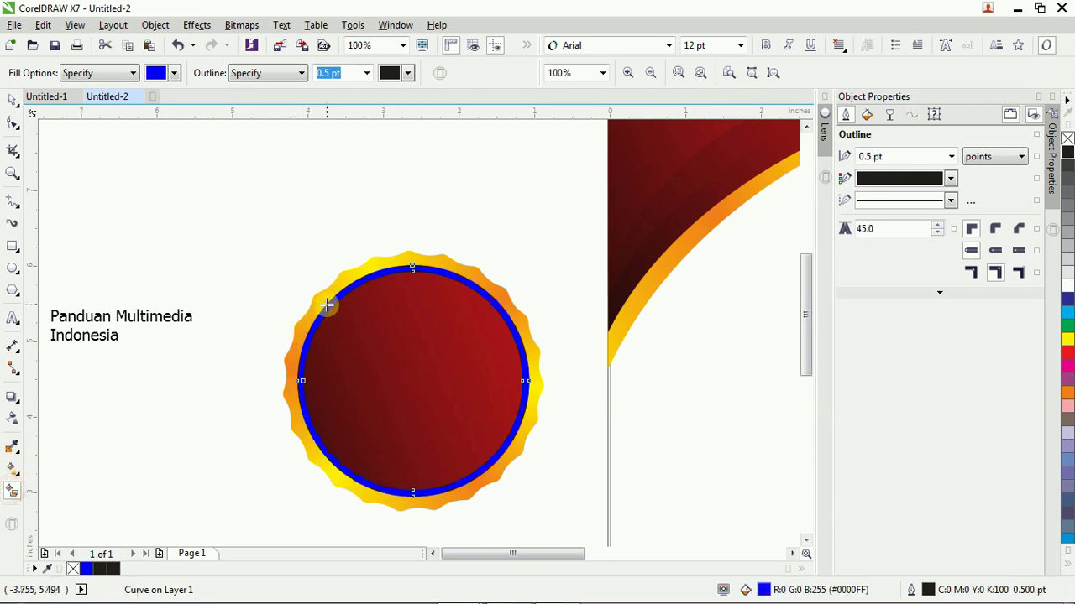
click(12, 102)
Delete the inner outlined circle and shrink the blue ring about its center to about 2.707 inches
click(89, 234)
click(436, 348)
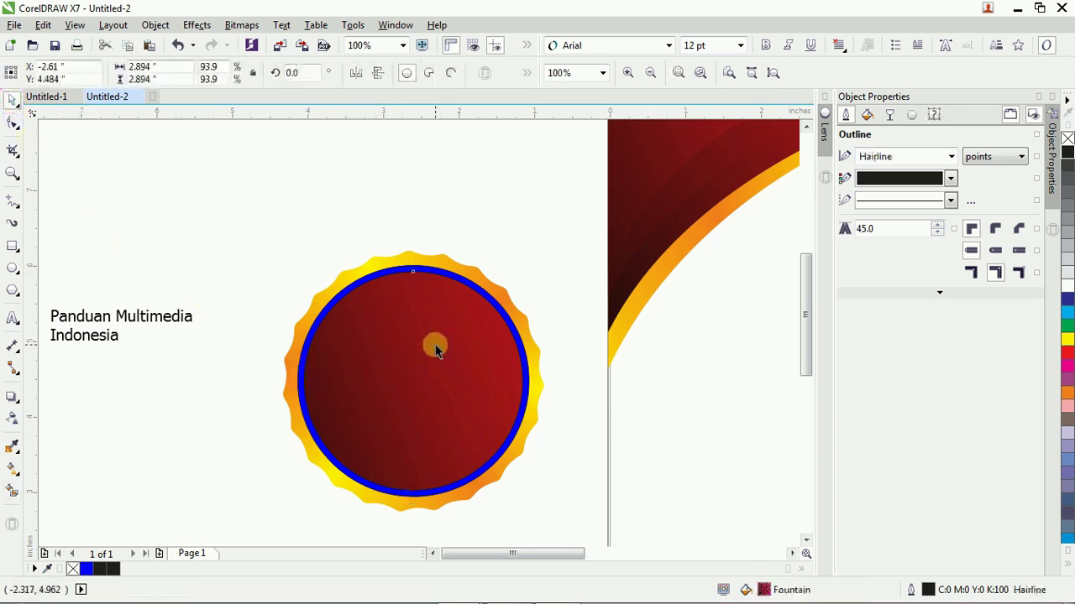
key(Delete)
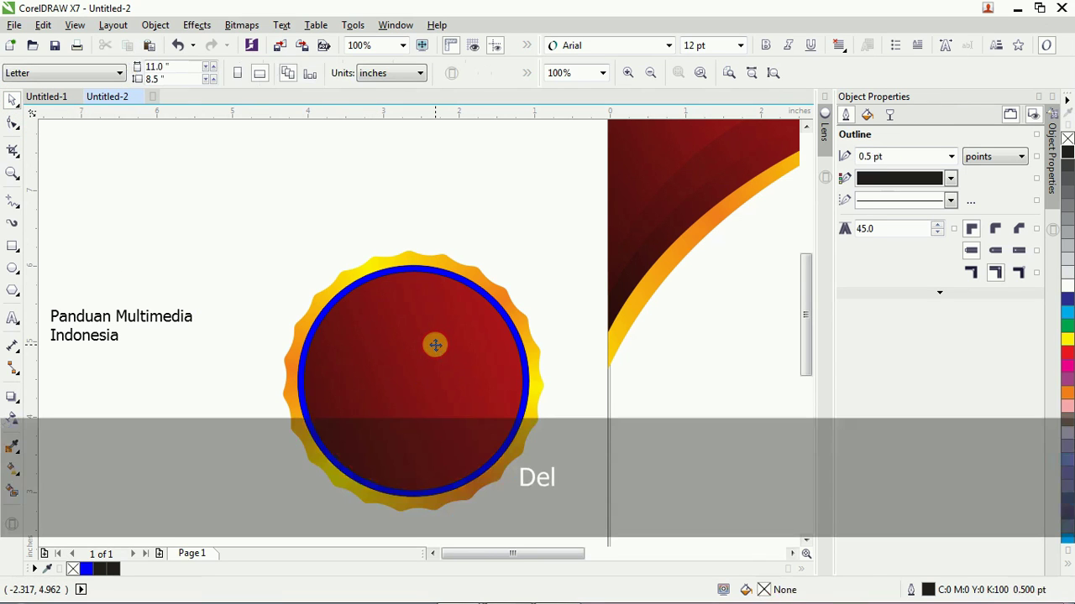
click(429, 269)
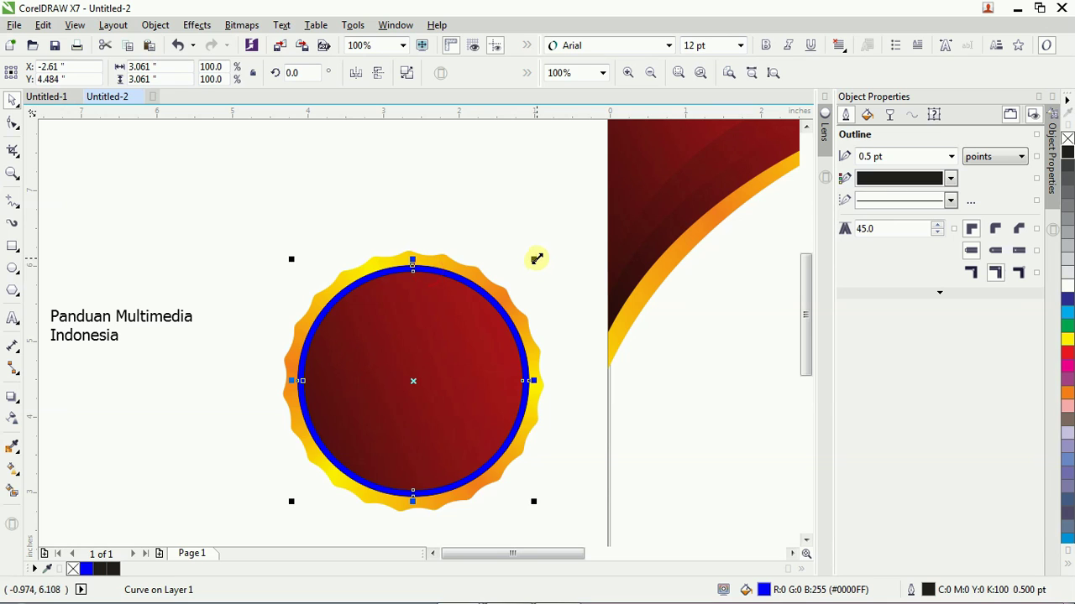
drag(537, 259, 522, 272)
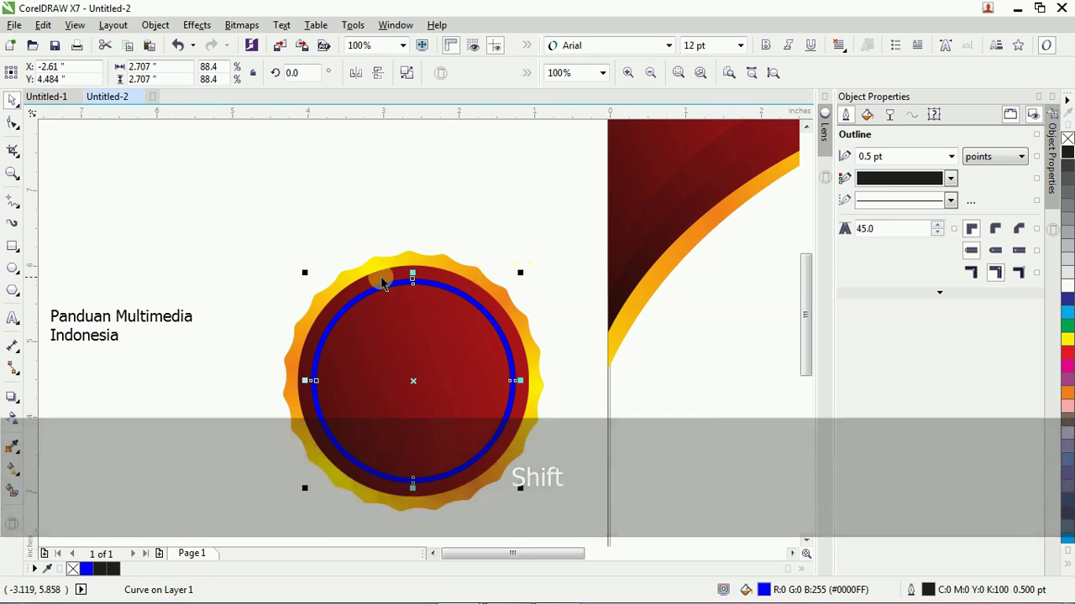
Fill the blue ring with the gold conical gradient copied from the badge and remove its outline
click(13, 471)
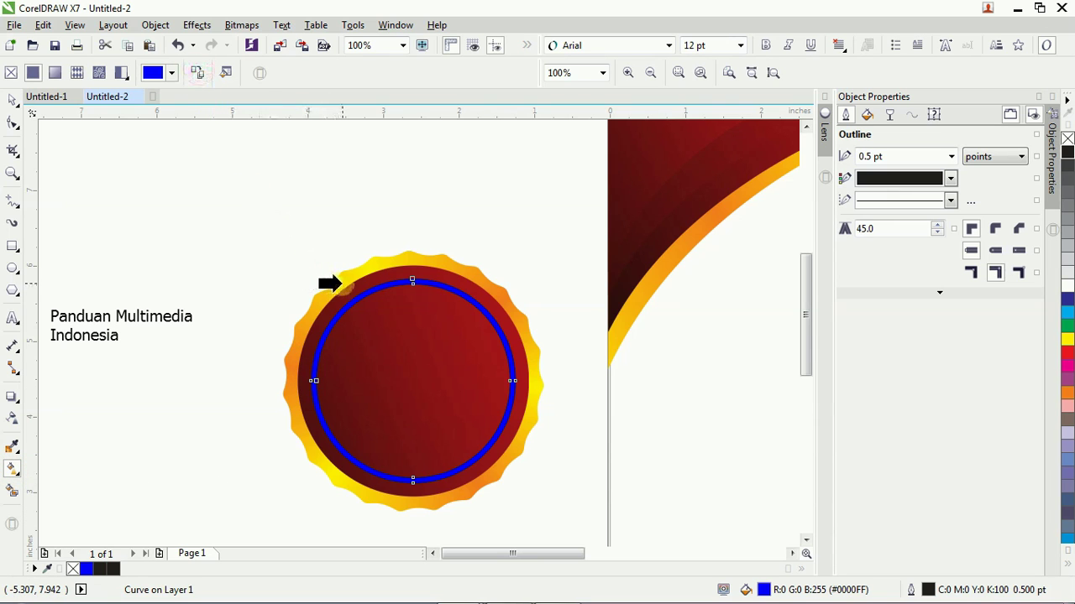
click(340, 280)
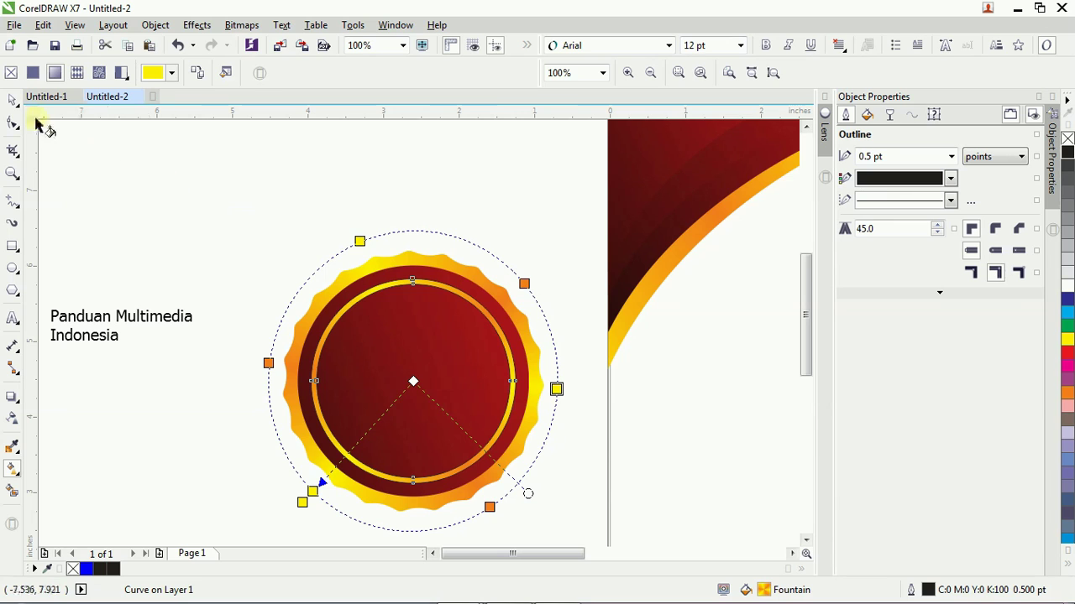
click(10, 99)
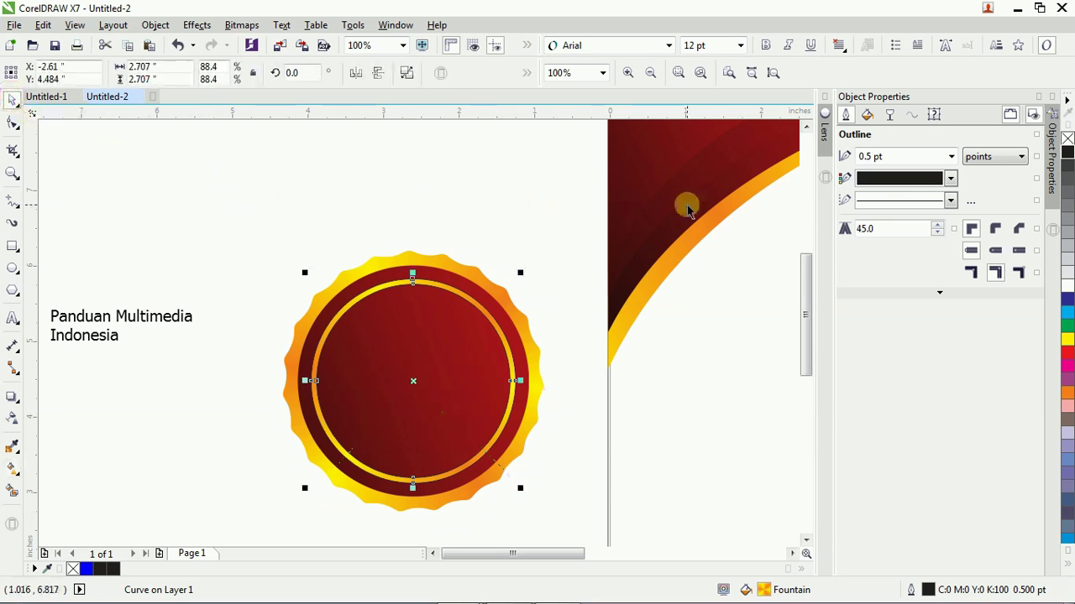
right_click(1066, 140)
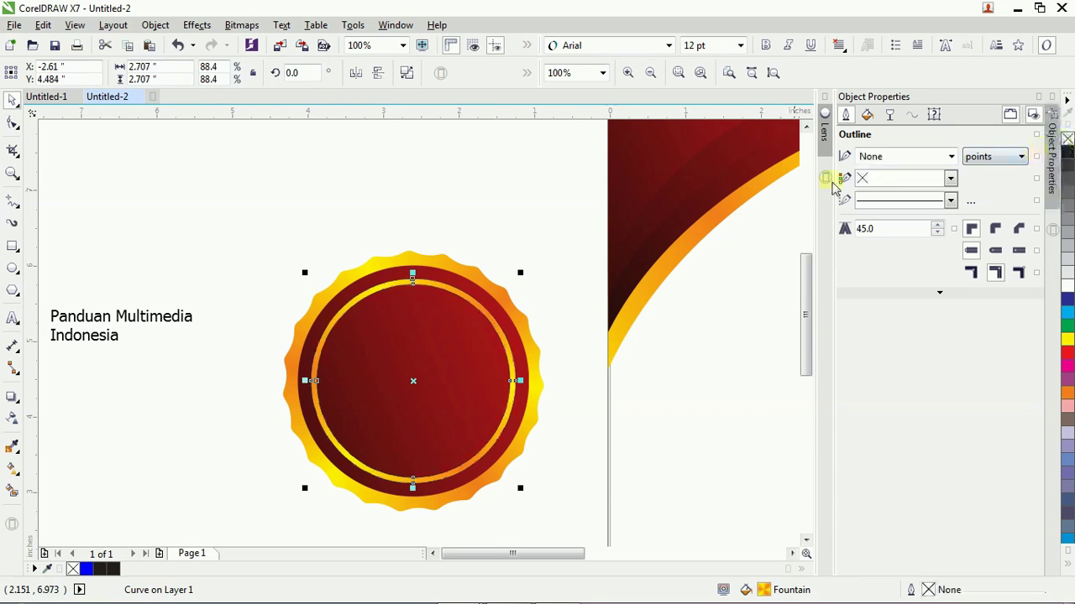
click(501, 206)
Add the artistic text "JUARA" inside the badge's inner red circle
key(z)
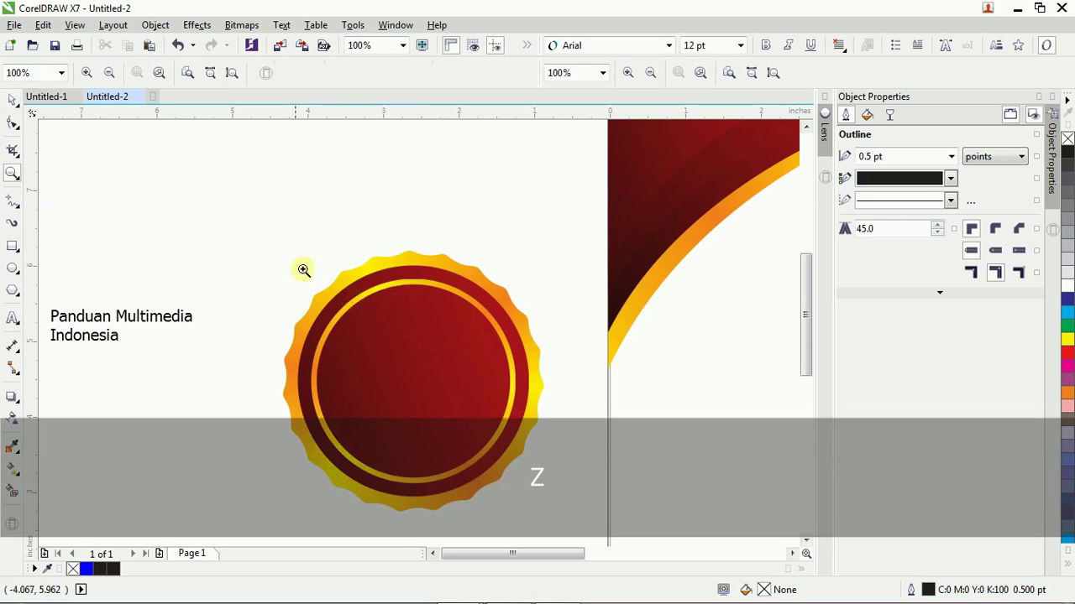
drag(240, 207, 578, 501)
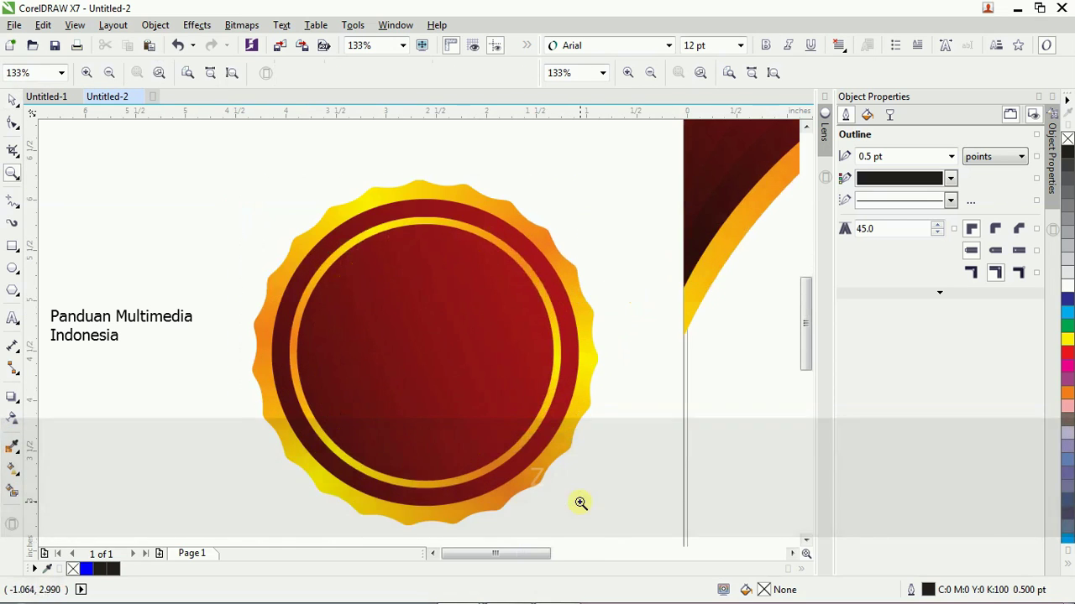
click(342, 341)
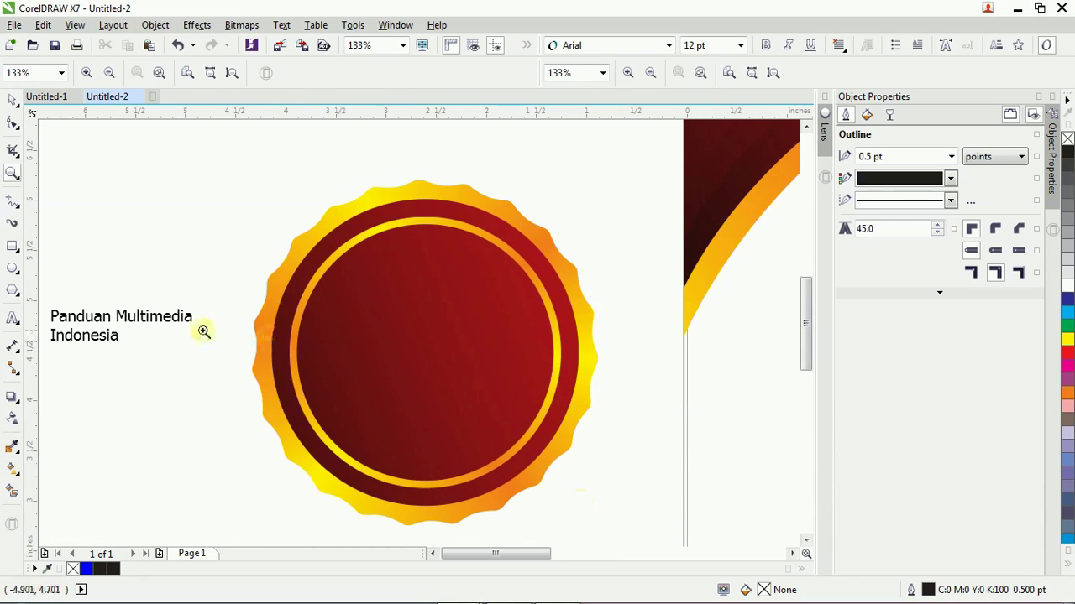
click(12, 319)
click(377, 344)
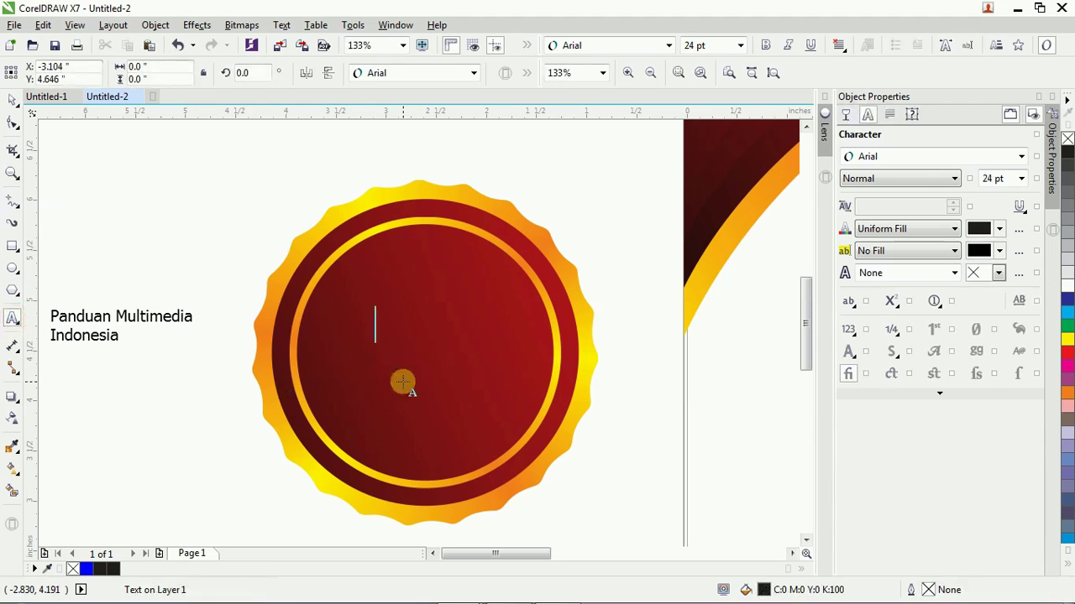
text(U)
key(BackSpace)
key(Caps_Lock)
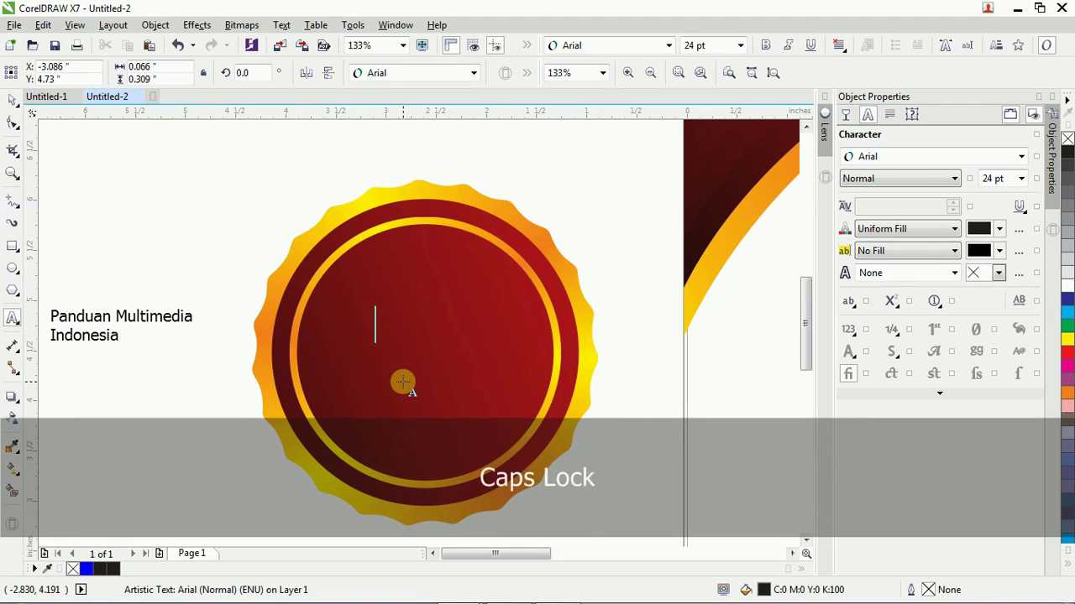
text(JUARA)
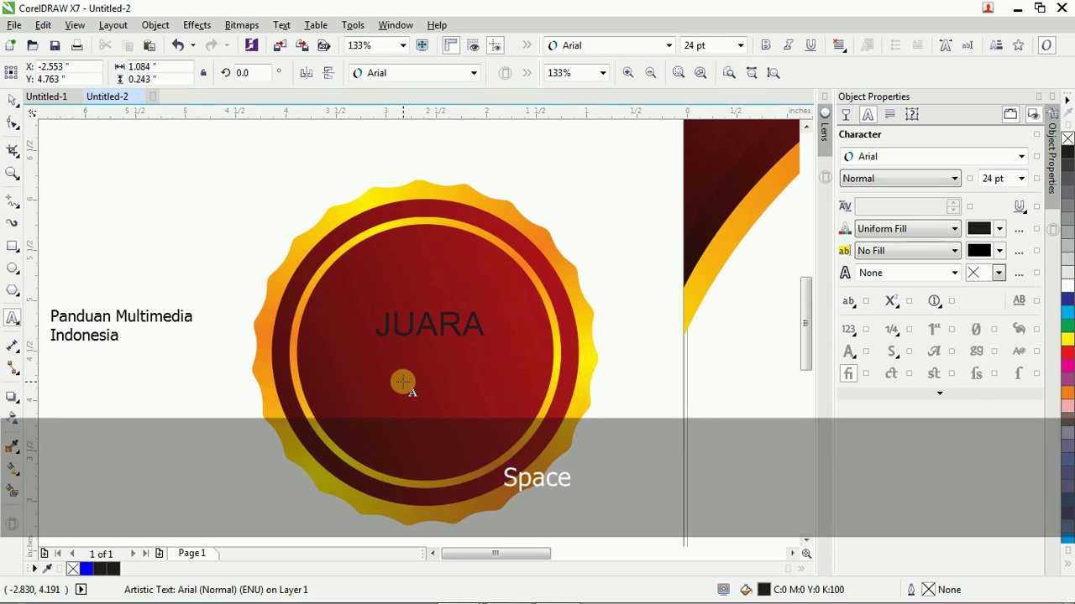
Enlarge the JUARA text about its center to about 46.5 pt and set its font to Impact
click(13, 99)
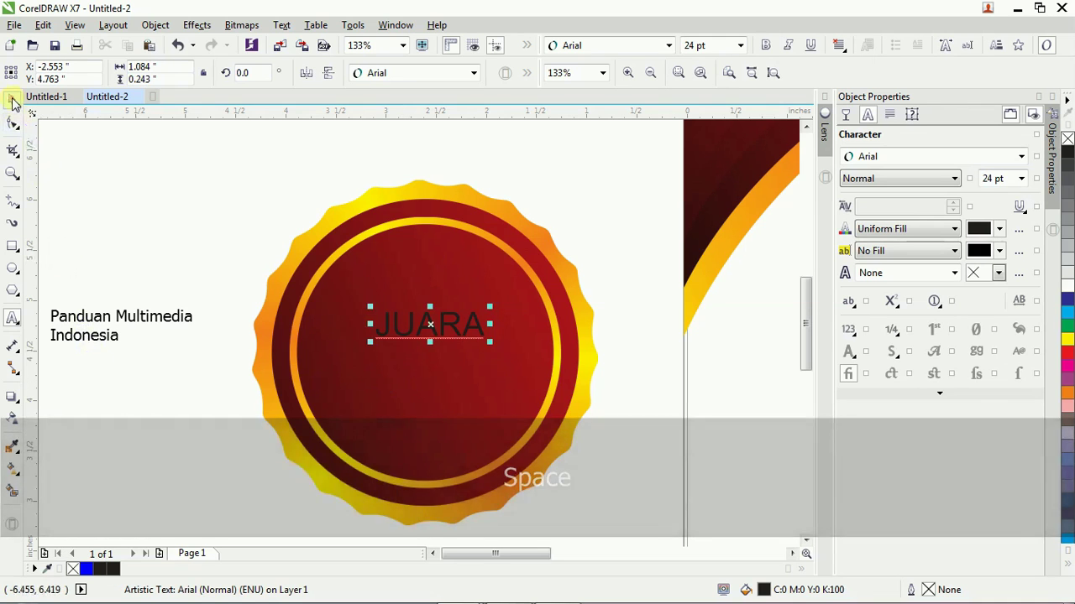
click(504, 342)
drag(487, 310, 542, 283)
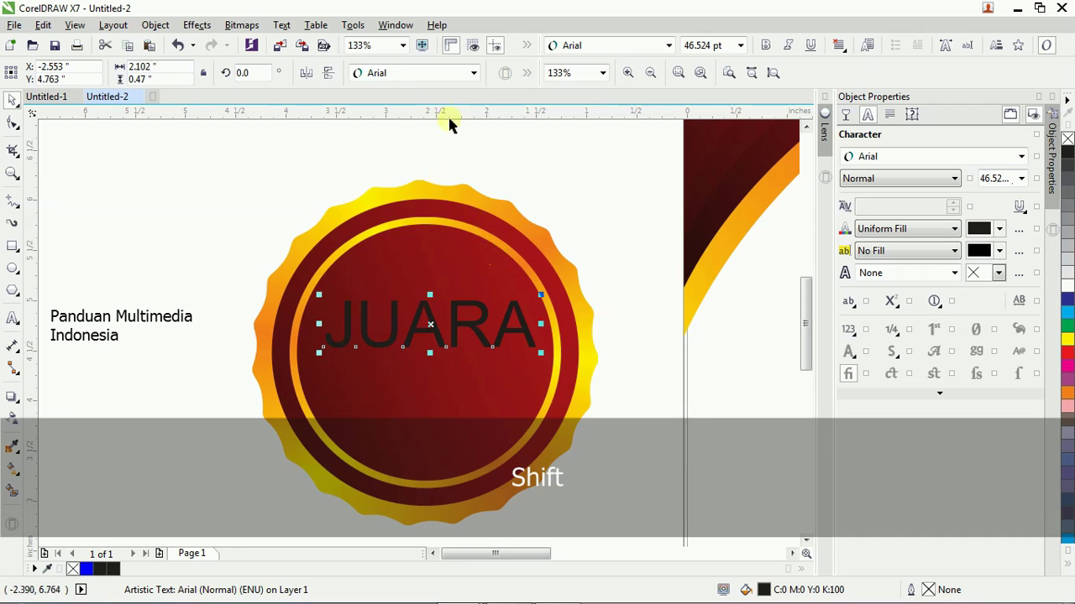
click(403, 74)
click(405, 111)
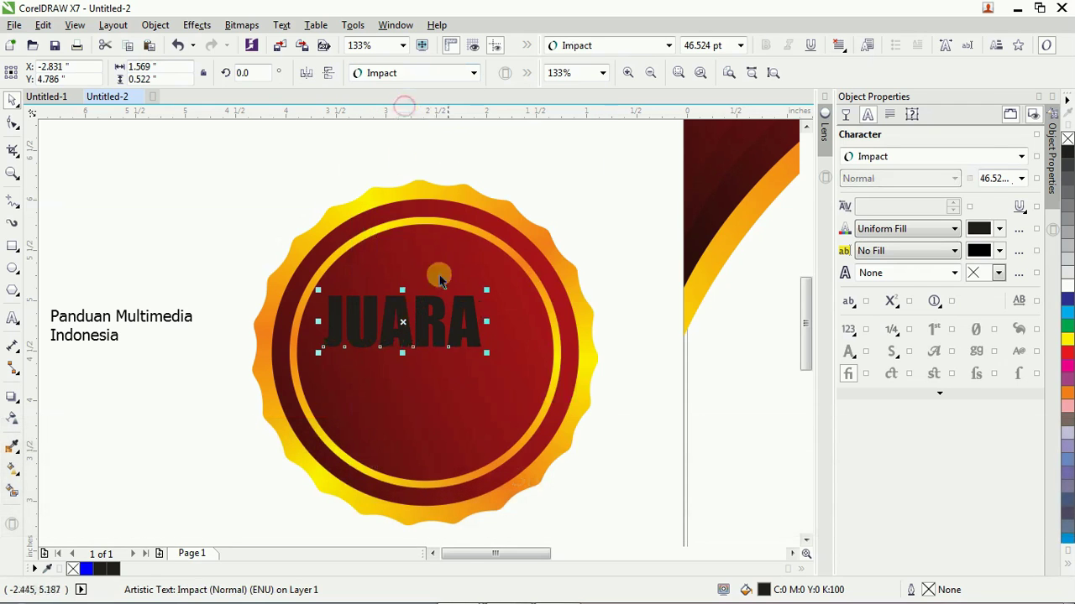
Widen the letter spacing of the JUARA text and shrink it about its center to about 43.6 pt
drag(485, 351, 545, 361)
click(13, 123)
click(13, 100)
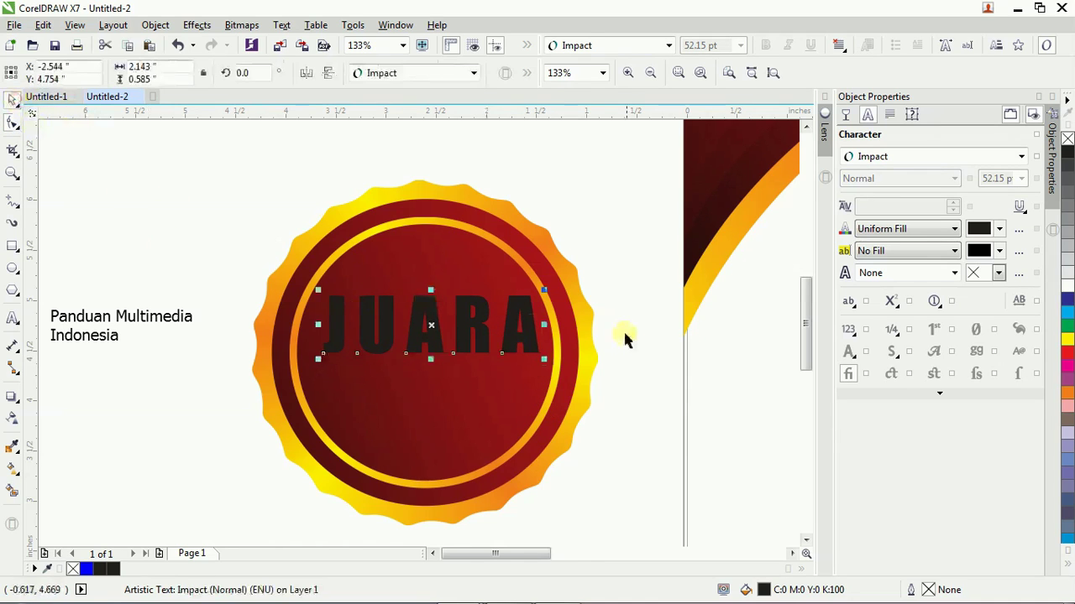
drag(546, 289, 535, 292)
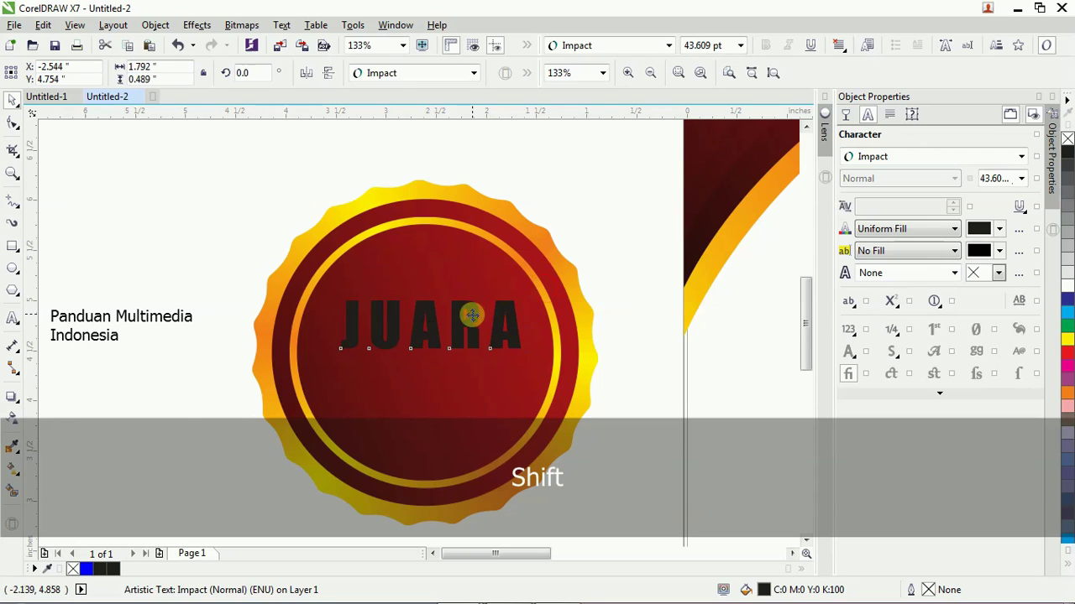
Duplicate the JUARA text directly below the original and replace the copy's wording with "HARAPAN"
drag(468, 314, 459, 350)
double_click(459, 350)
key(ctrl+a)
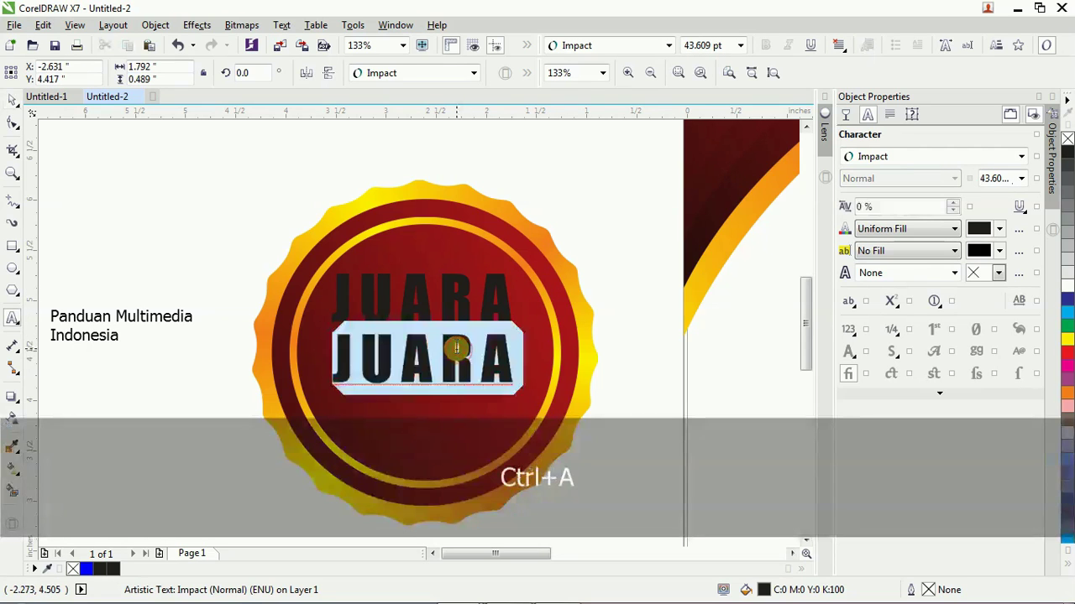
text(A)
key(BackSpace)
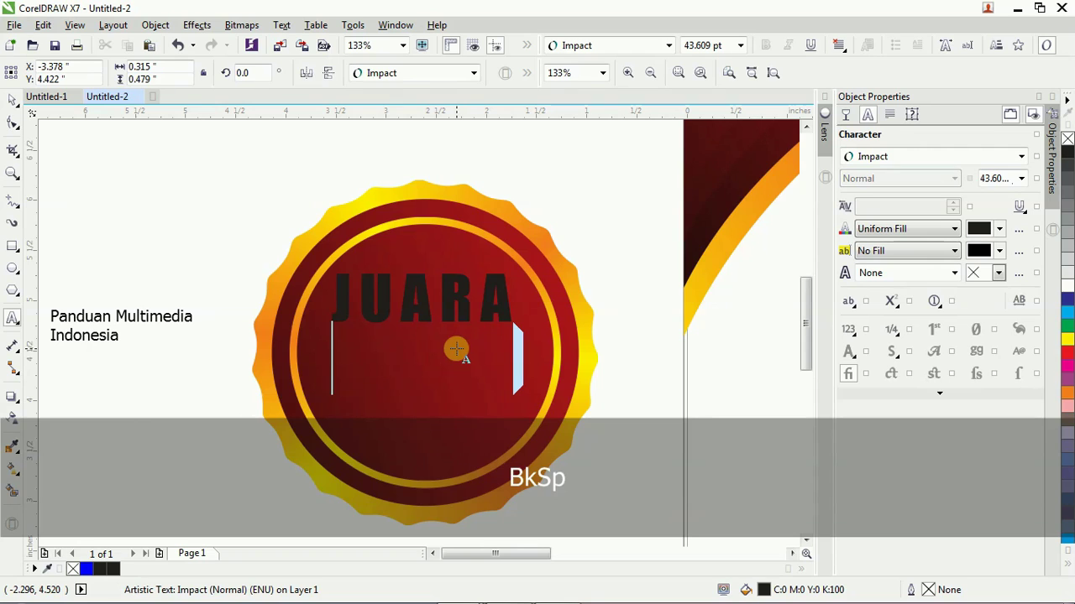
text(HARAPAN)
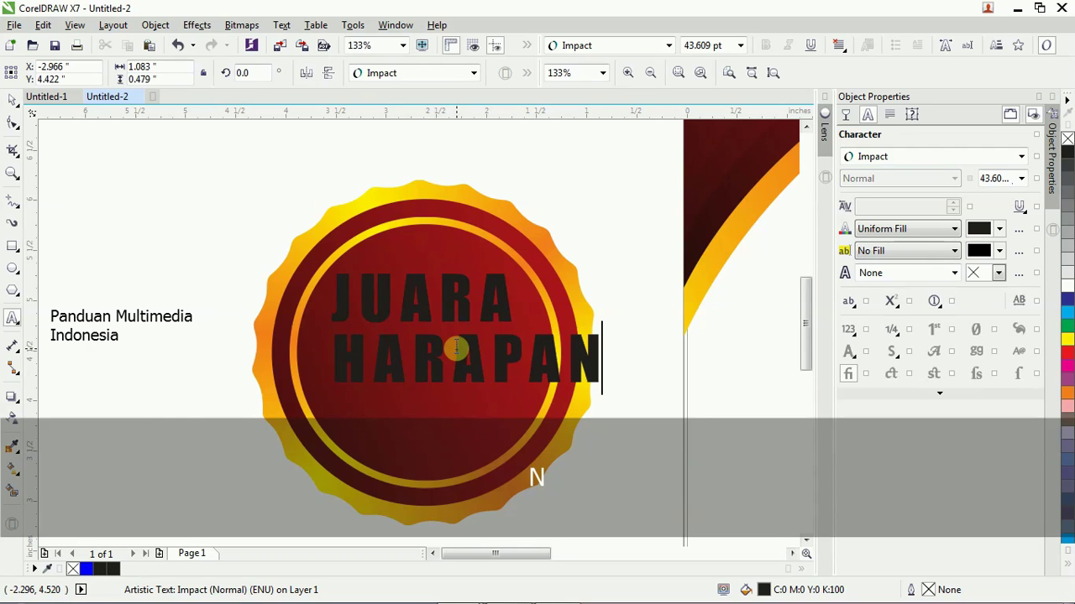
Set the whole HARAPAN text to the Arial font in bold
key(ctrl+a)
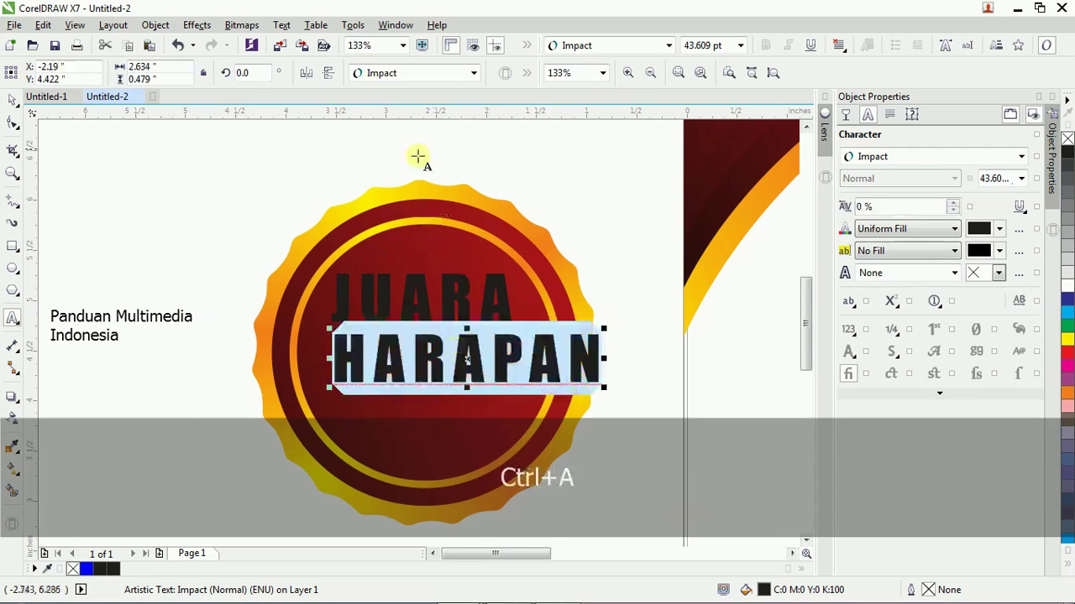
click(428, 73)
click(441, 111)
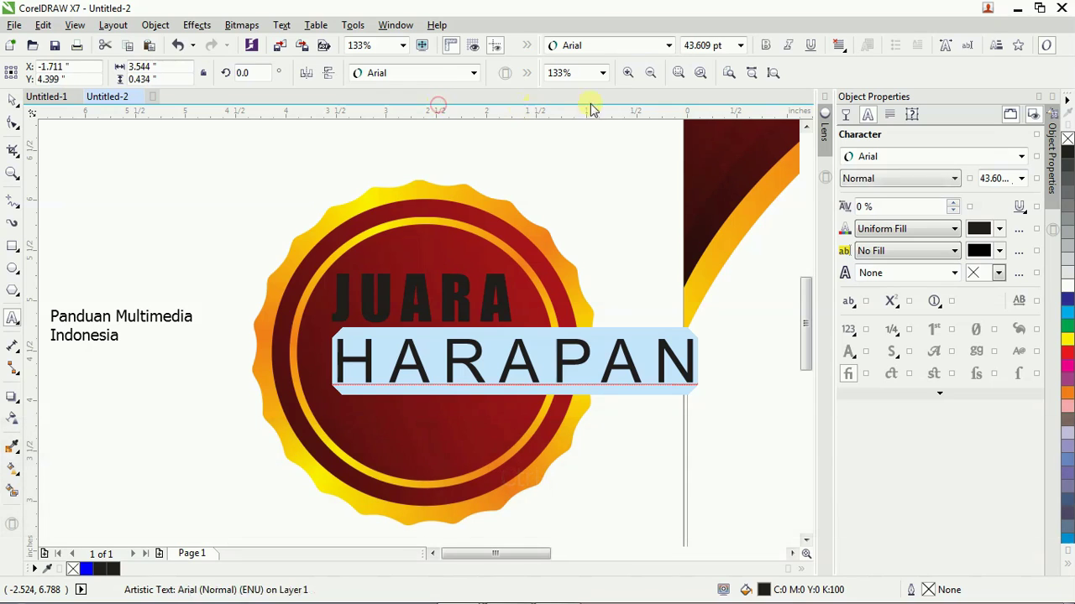
click(767, 47)
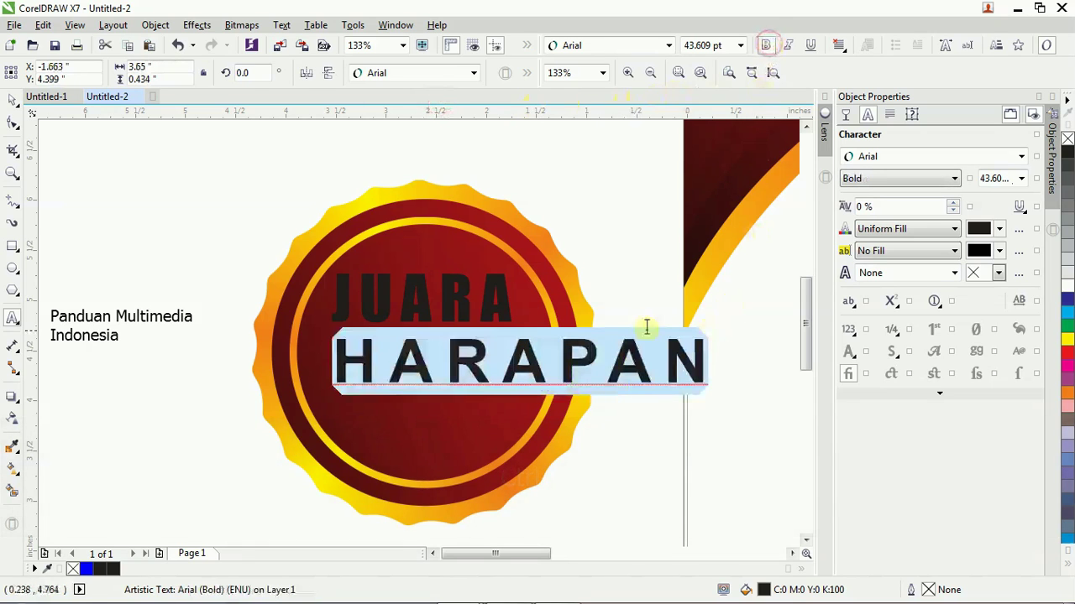
click(14, 102)
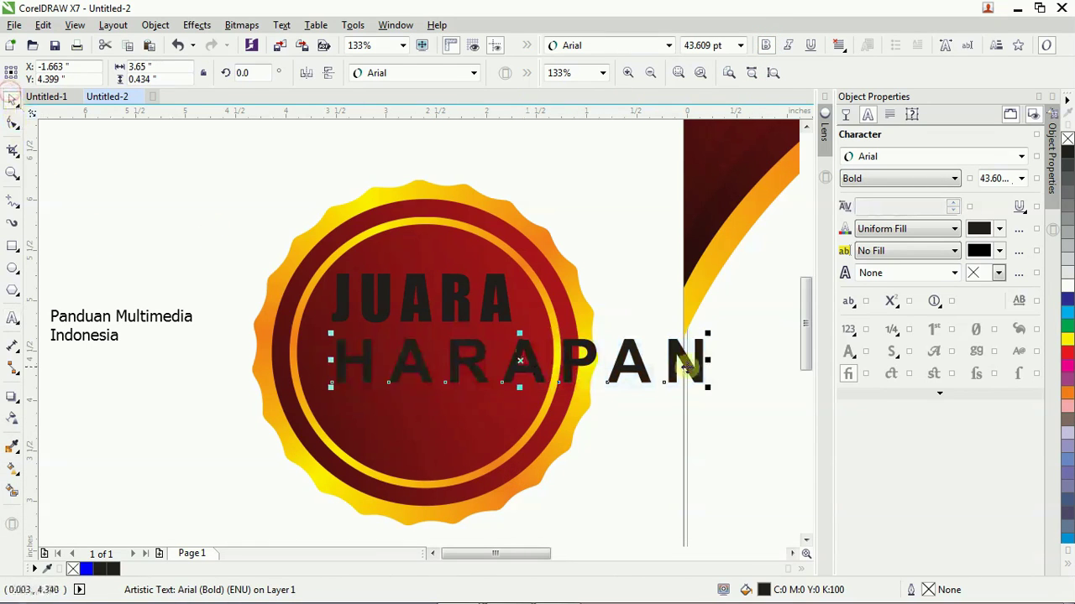
Shrink the HARAPAN text to about 14.9 pt and place it directly beneath JUARA, starting at the same left edge
key(shift)
drag(704, 332, 662, 345)
drag(518, 357, 435, 340)
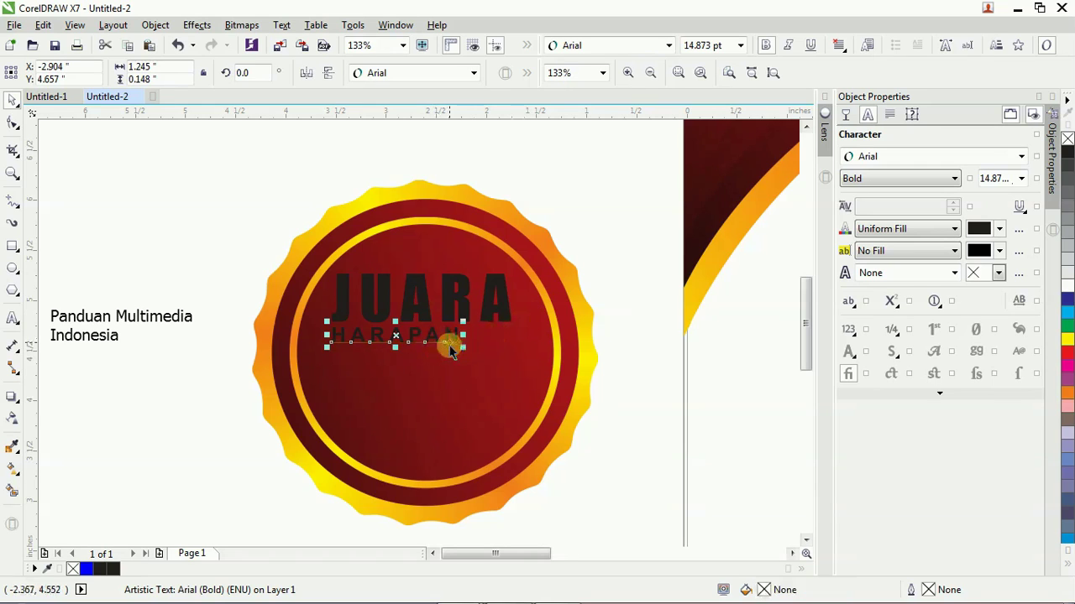
Widen HARAPAN's letter spacing and scale the text to about 16.4 pt so it spans JUARA's width
drag(460, 351, 512, 357)
click(14, 121)
click(10, 101)
Align the JUARA and HARAPAN texts on a common vertical centerline, keeping HARAPAN below JUARA
drag(197, 185, 544, 376)
key(c)
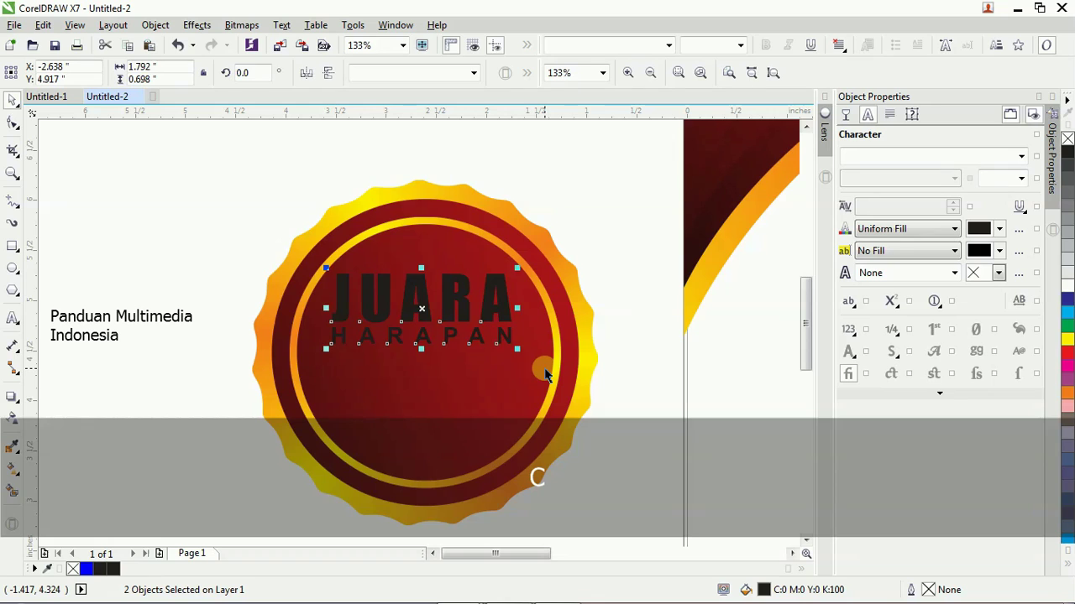
key(e)
key(ctrl+z)
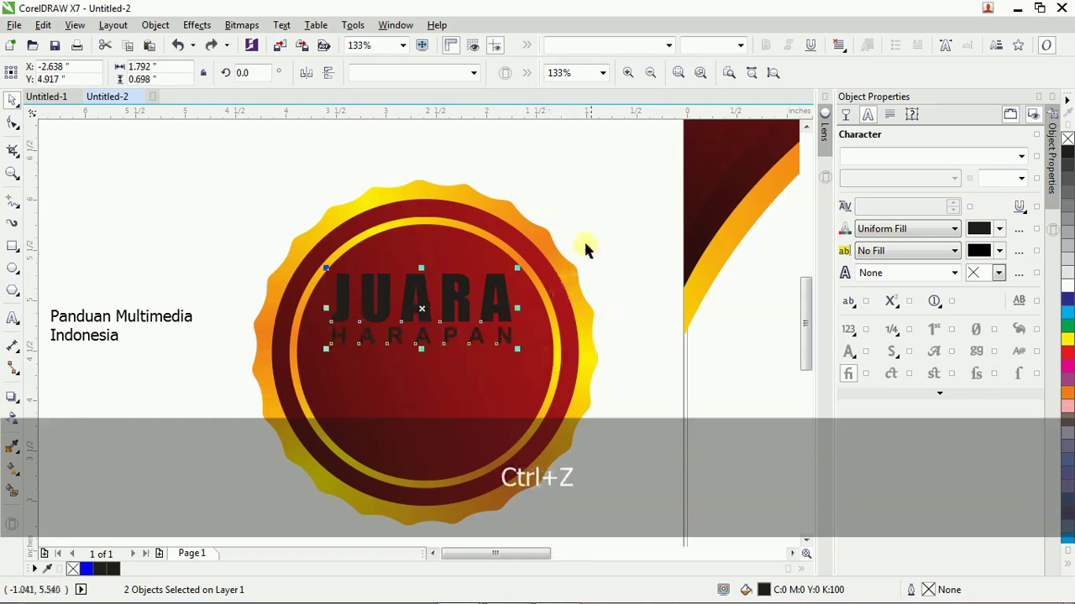
click(596, 228)
Fill the JUARA text with the gold conical gradient copied from the badge's wavy edge
click(453, 298)
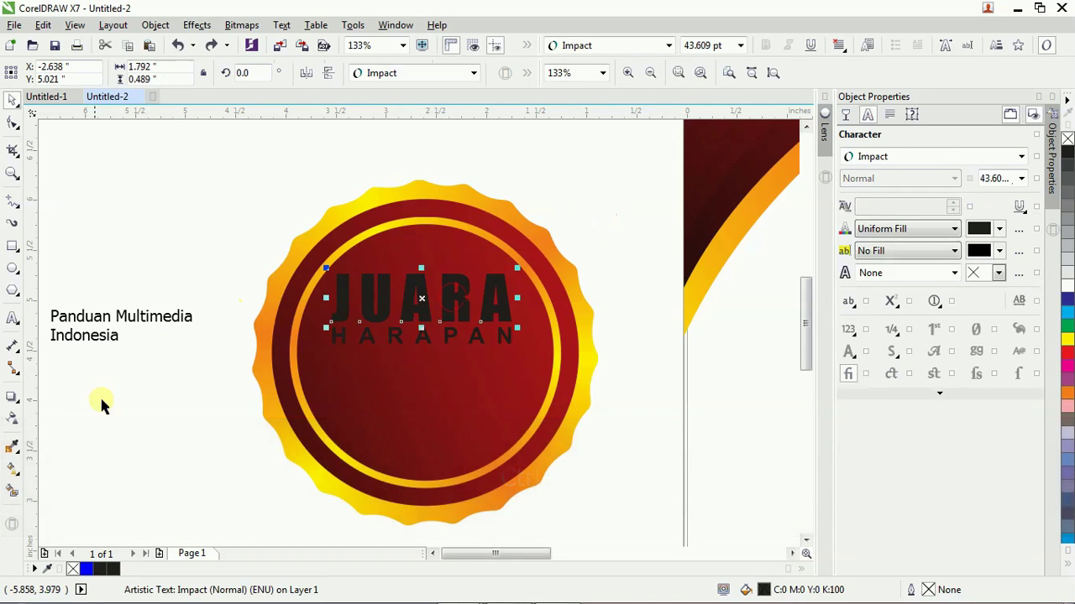
click(14, 467)
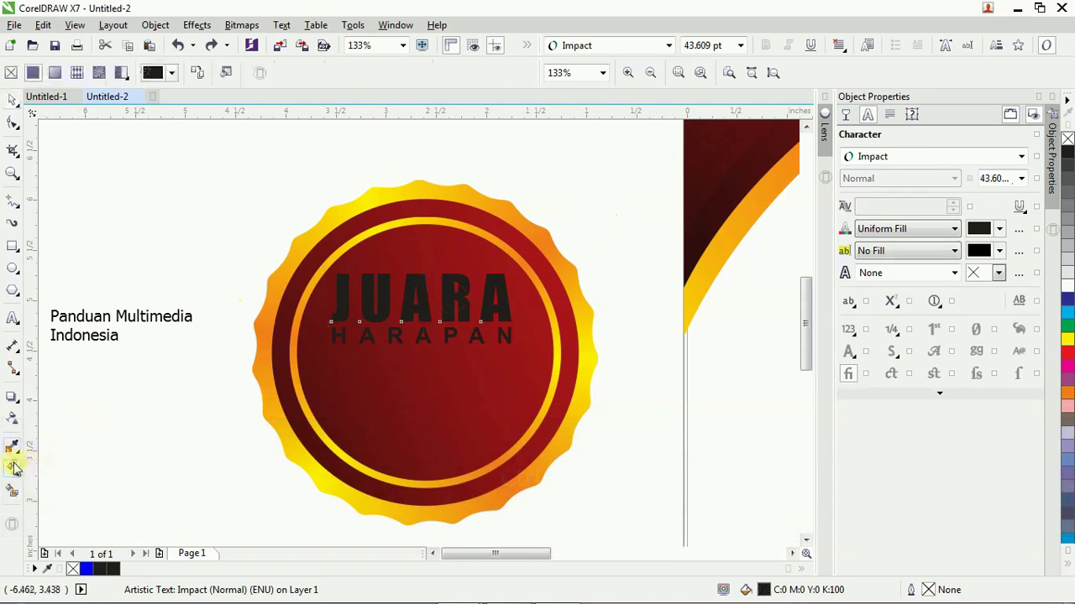
click(197, 74)
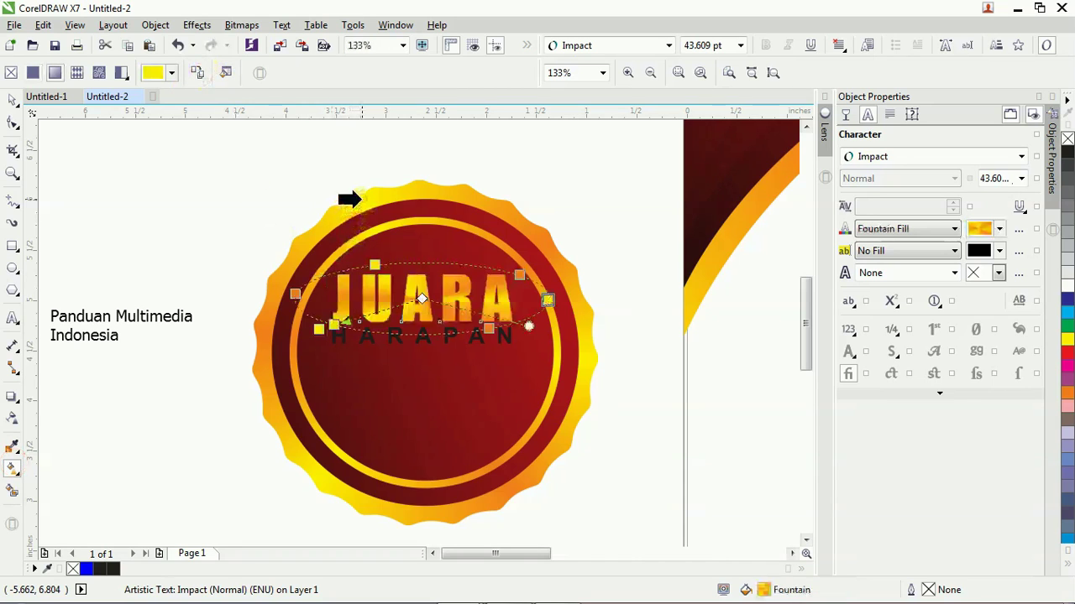
click(12, 101)
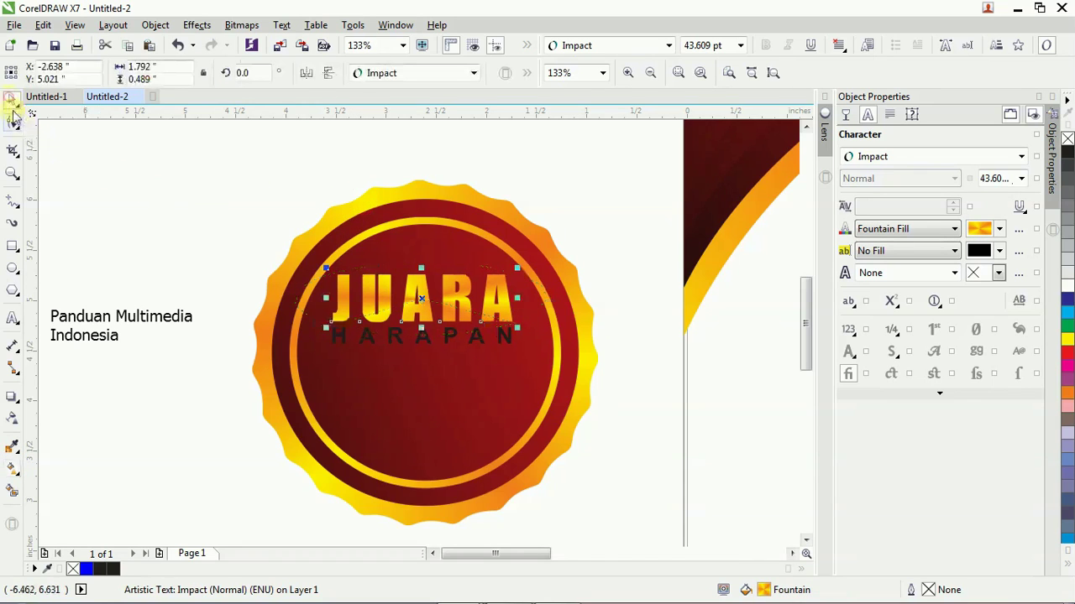
Fill the HARAPAN text with the same gold conical gradient copied from the badge's wavy edge
click(424, 336)
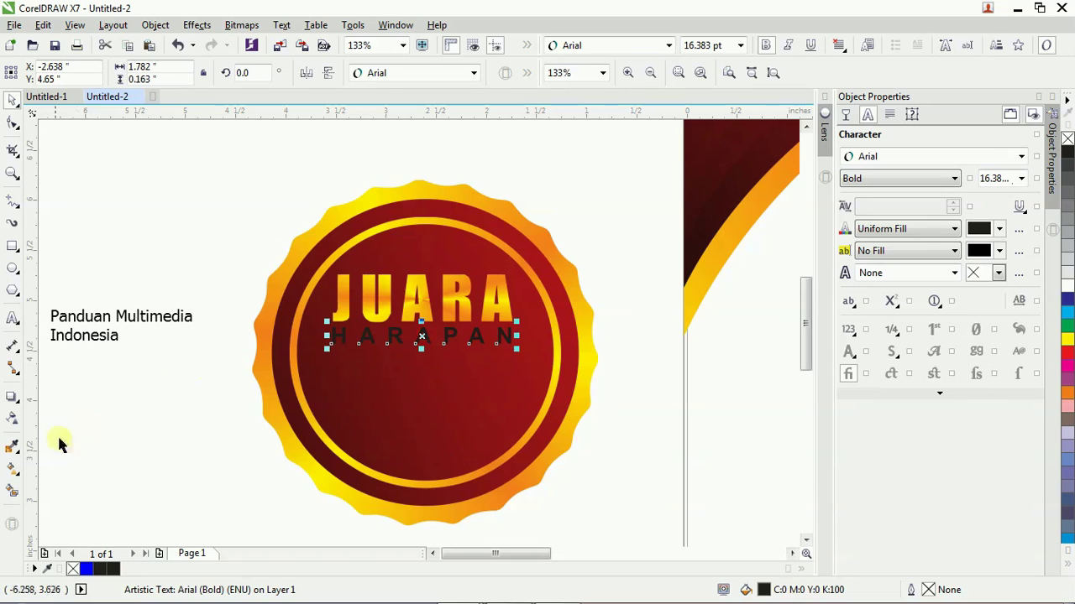
click(12, 468)
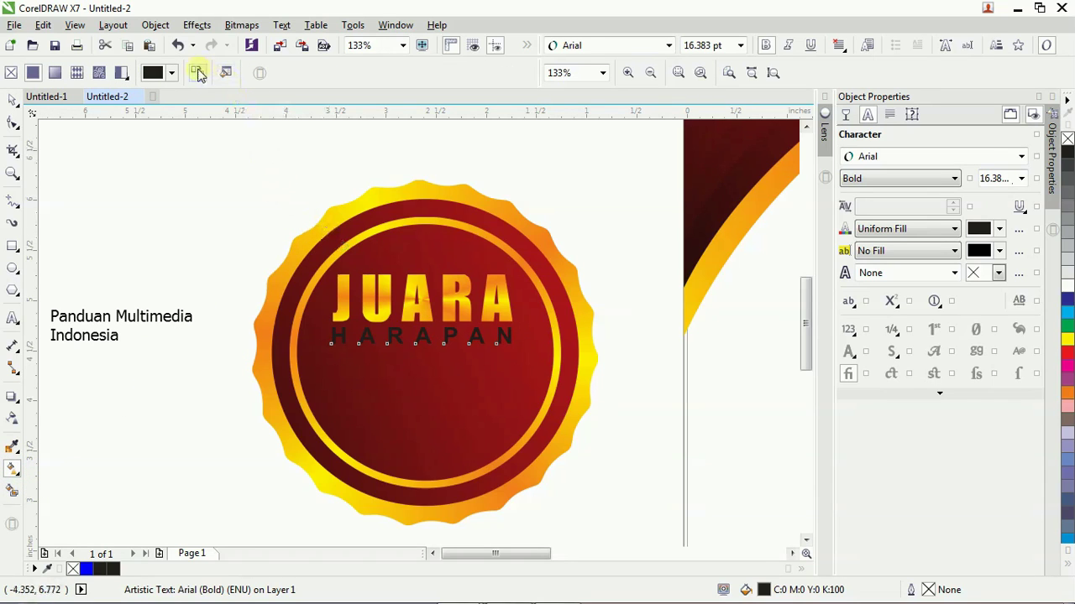
drag(327, 213, 283, 211)
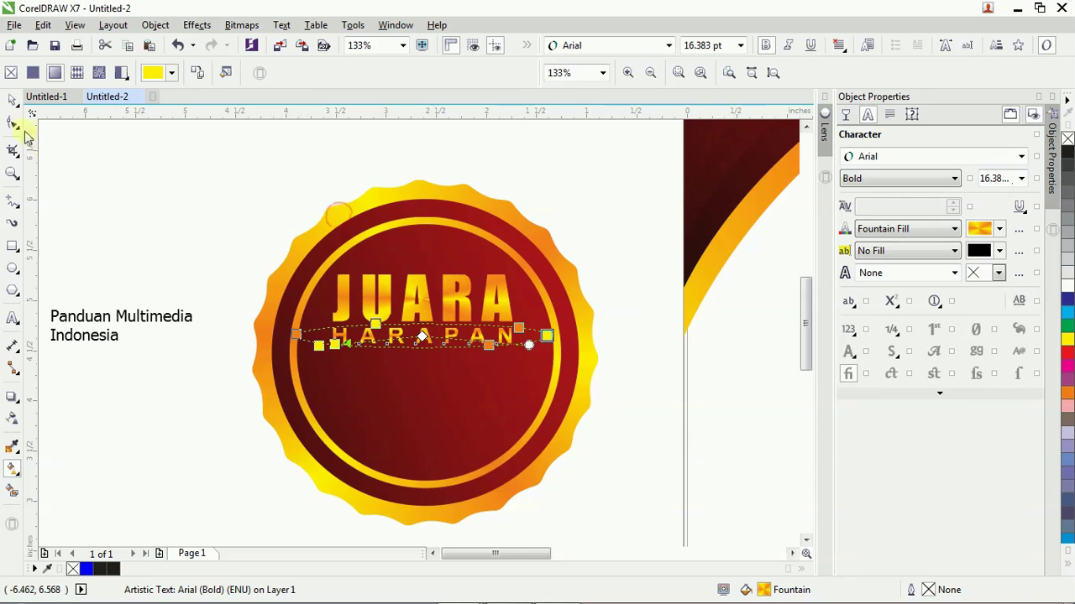
click(12, 102)
click(127, 185)
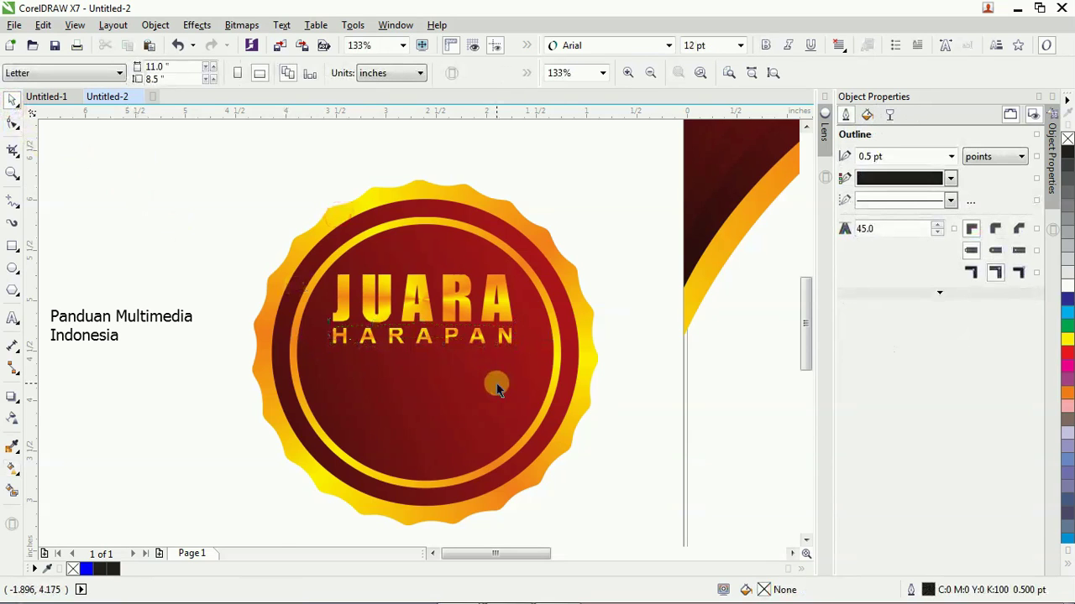
Draw a thin horizontal rectangle about 0.74 by 0.028 inches below the left part of HARAPAN
key(z)
drag(257, 215, 574, 487)
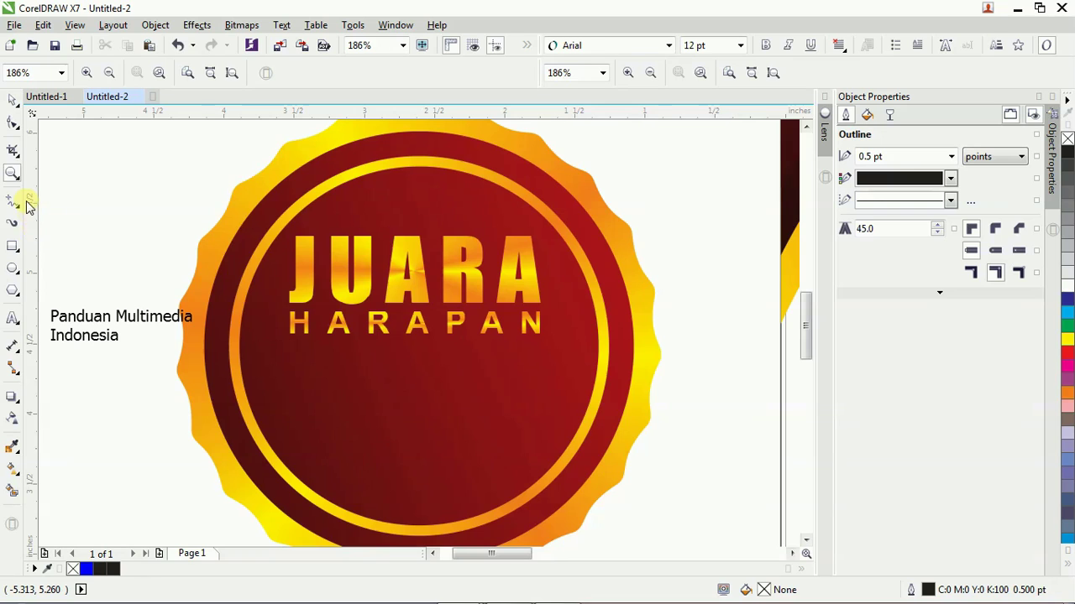
click(12, 246)
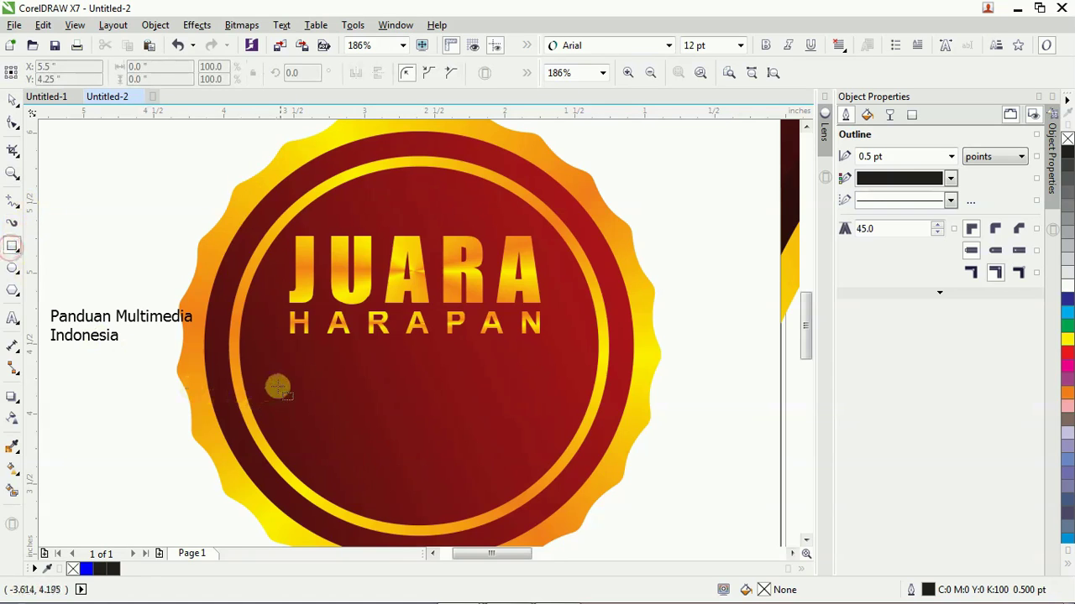
drag(285, 381, 392, 384)
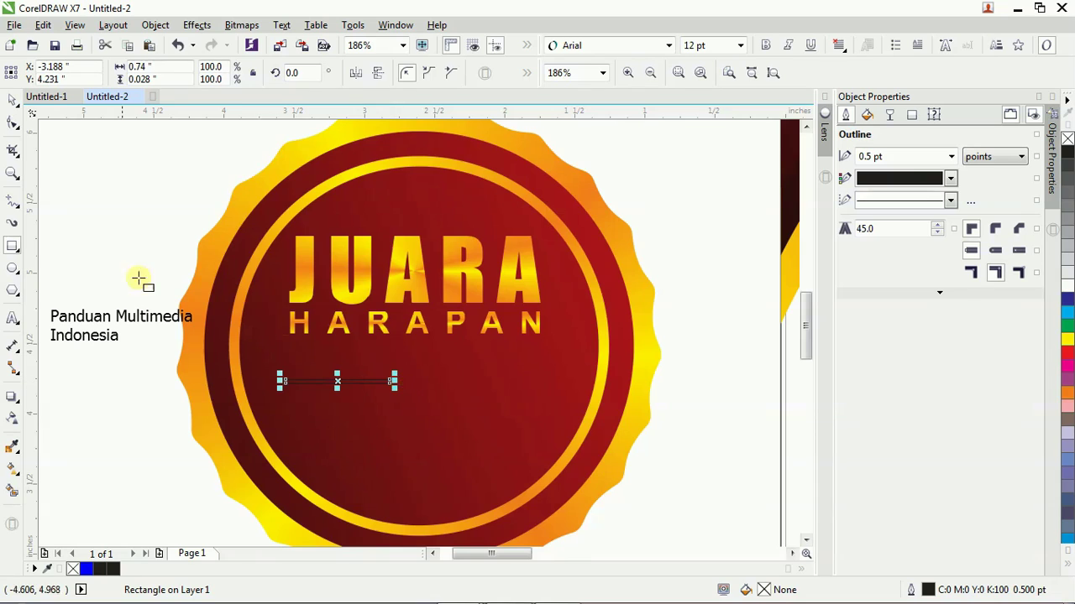
Shorten the thin rectangle to about 0.549 inches and place a duplicate level with it under HARAPAN's right part
click(10, 99)
click(333, 393)
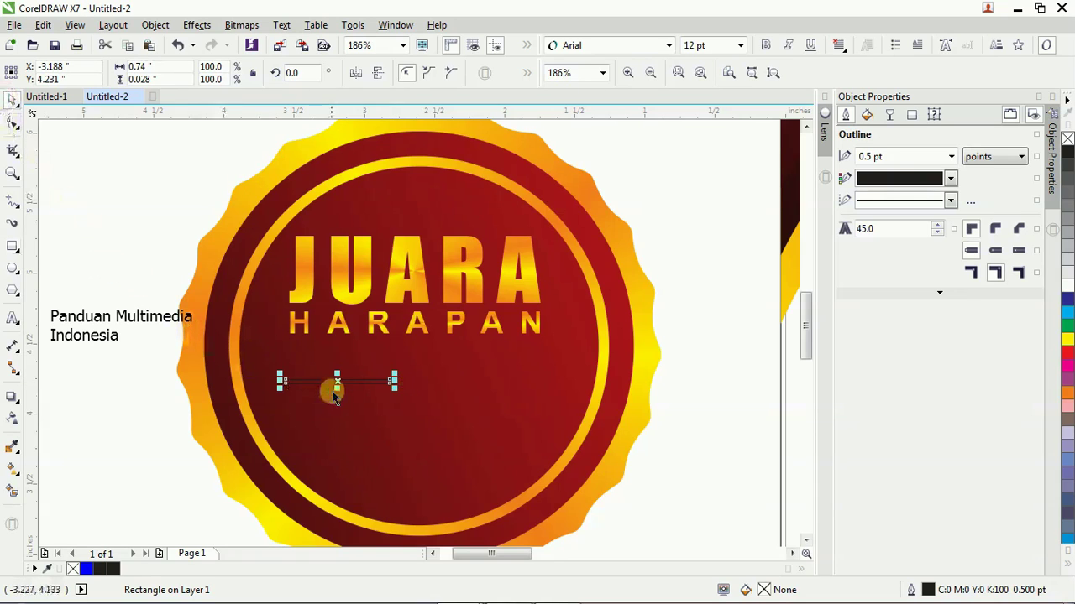
drag(395, 384, 485, 382)
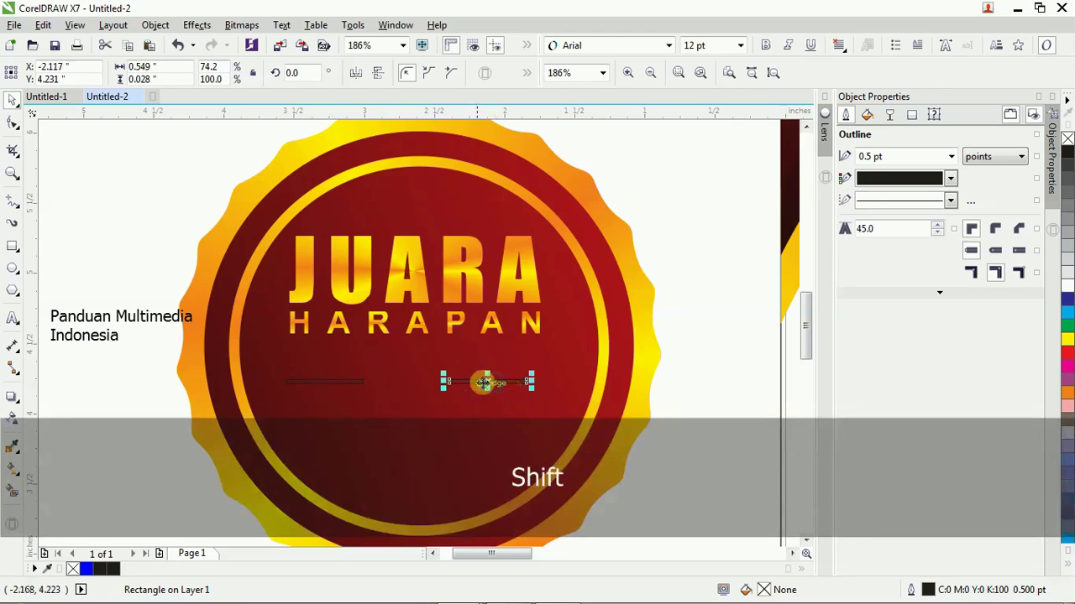
Fill both thin rectangles with a copy of the existing gold conical gradient
click(12, 470)
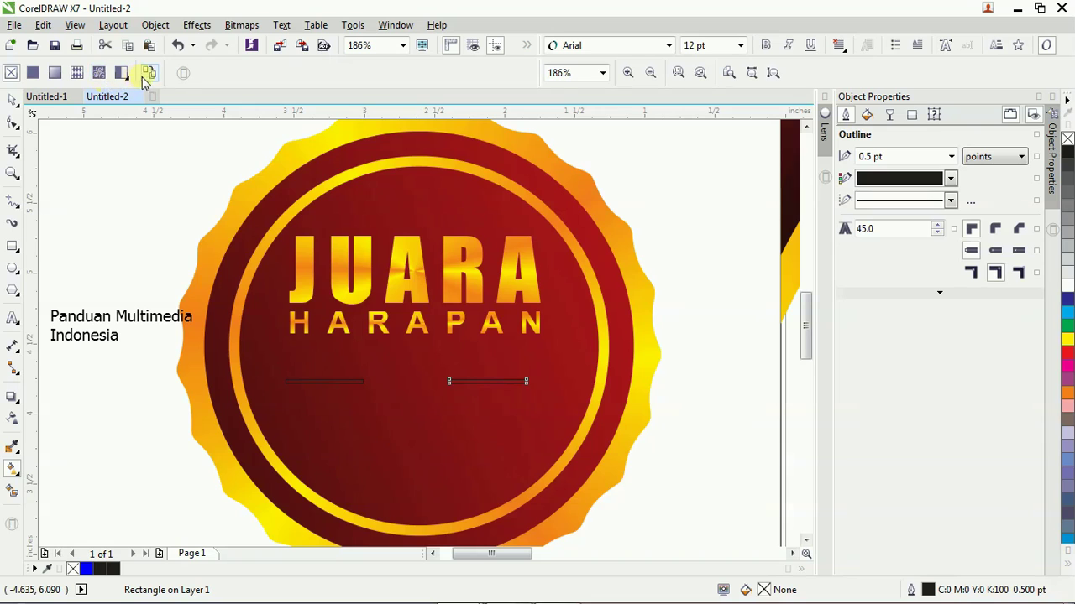
click(304, 273)
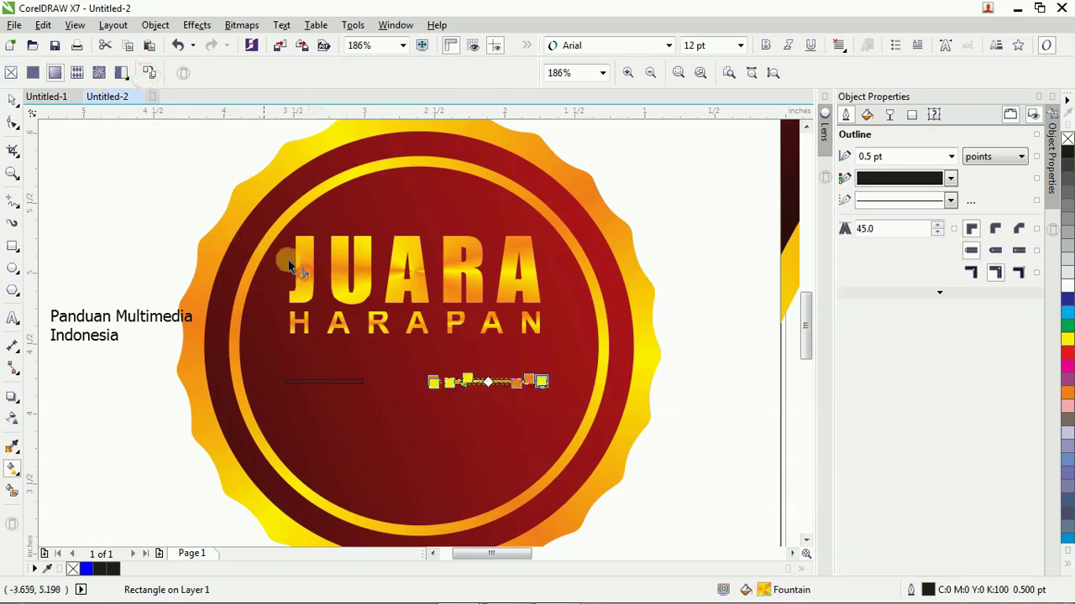
click(321, 392)
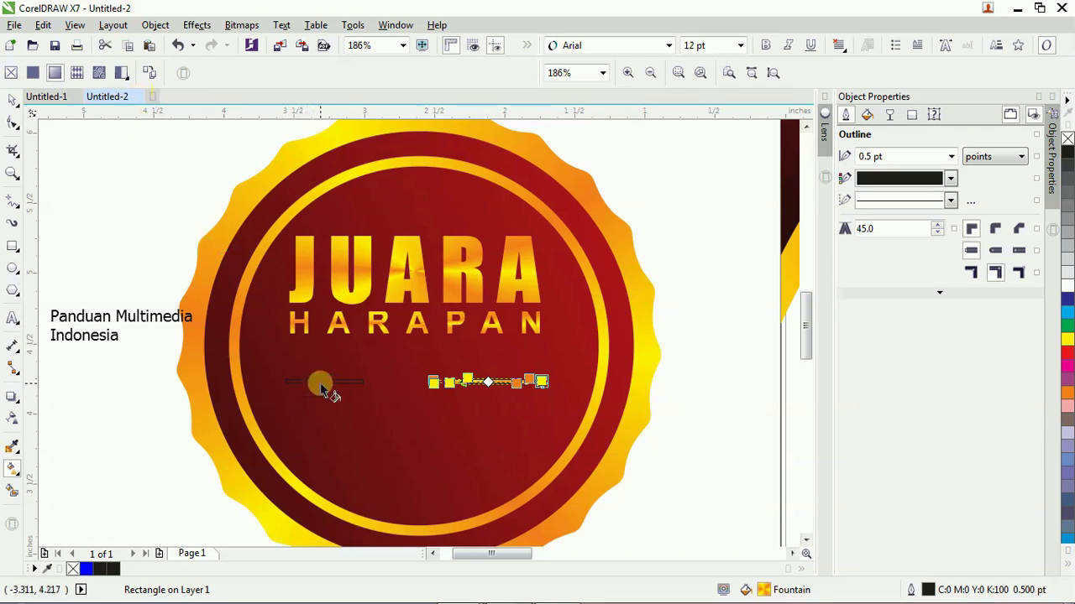
click(151, 74)
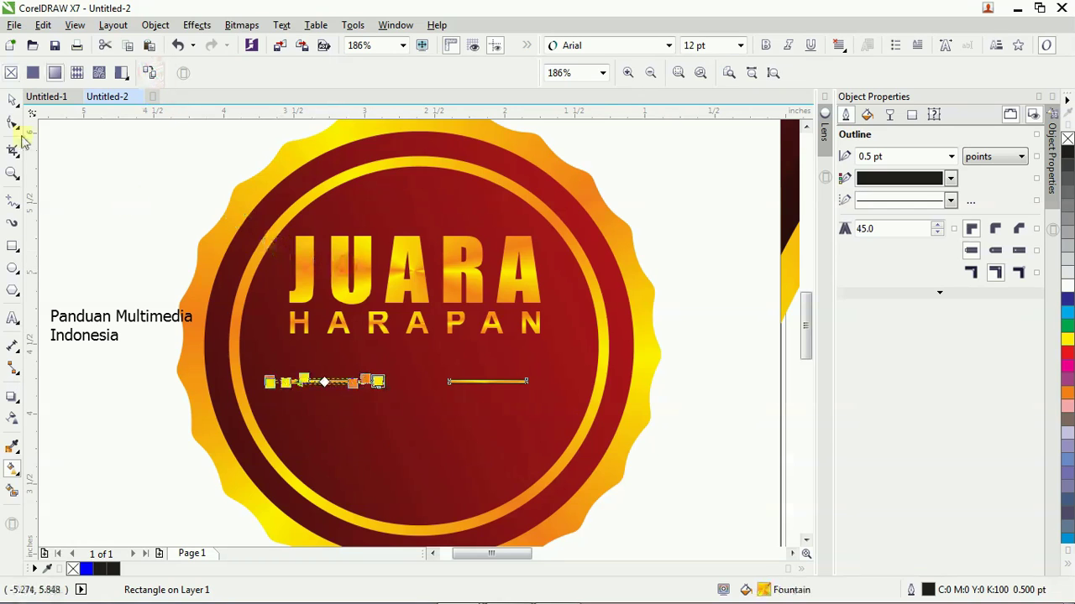
Remove the outline from both thin gold rectangles
click(14, 99)
click(99, 232)
drag(124, 359, 592, 424)
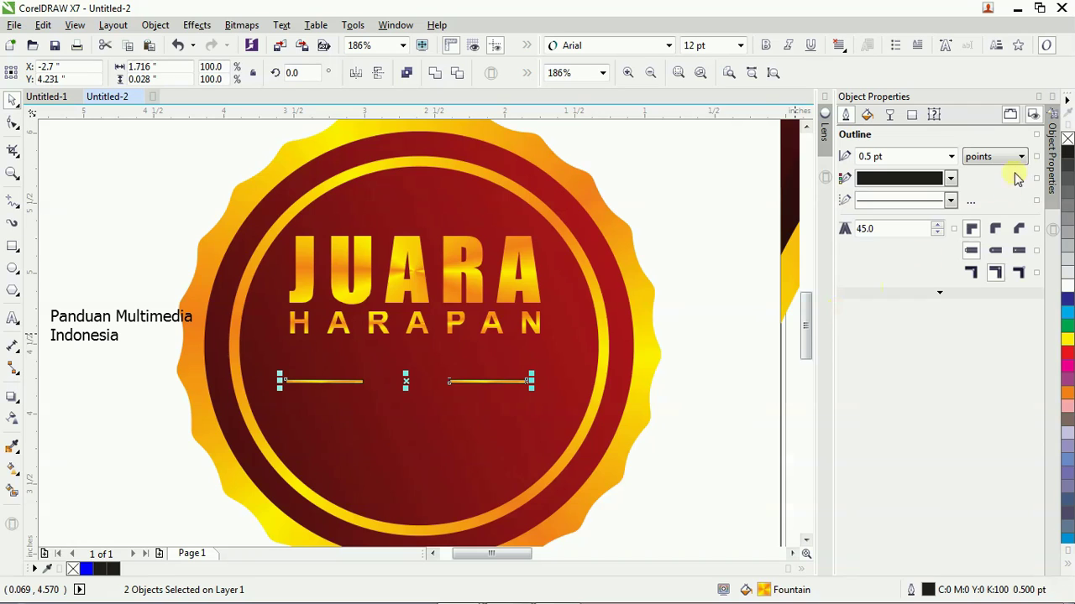
right_click(1067, 143)
click(748, 183)
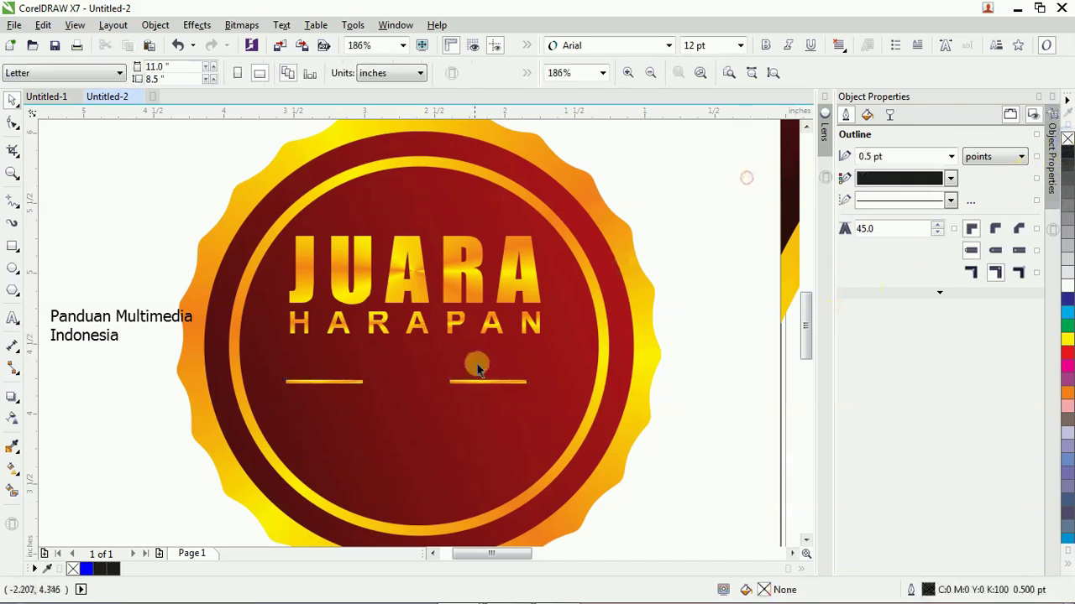
Align the right gold bar with the right edge of the HARAPAN text
click(470, 380)
key(shift)
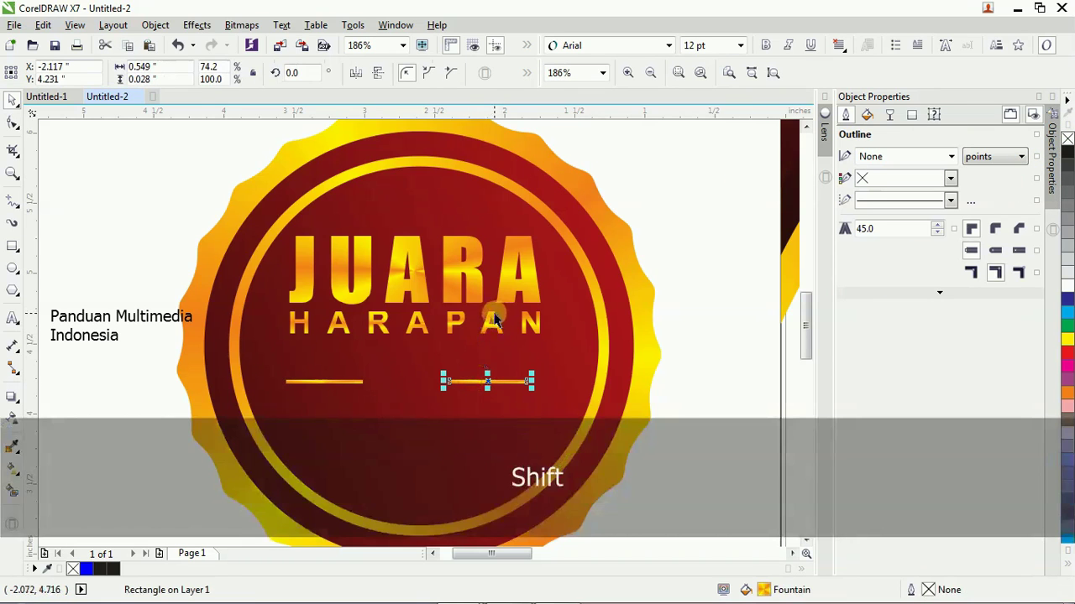
shift+click(494, 317)
key(r)
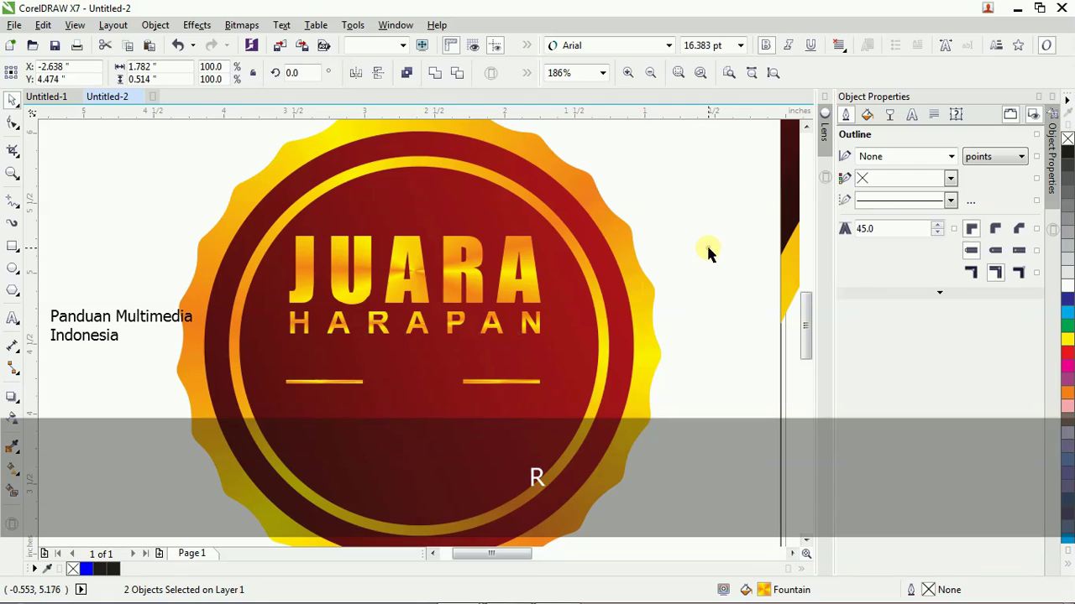
Align the left gold bar with the left edge of the HARAPAN text
click(345, 383)
key(shift)
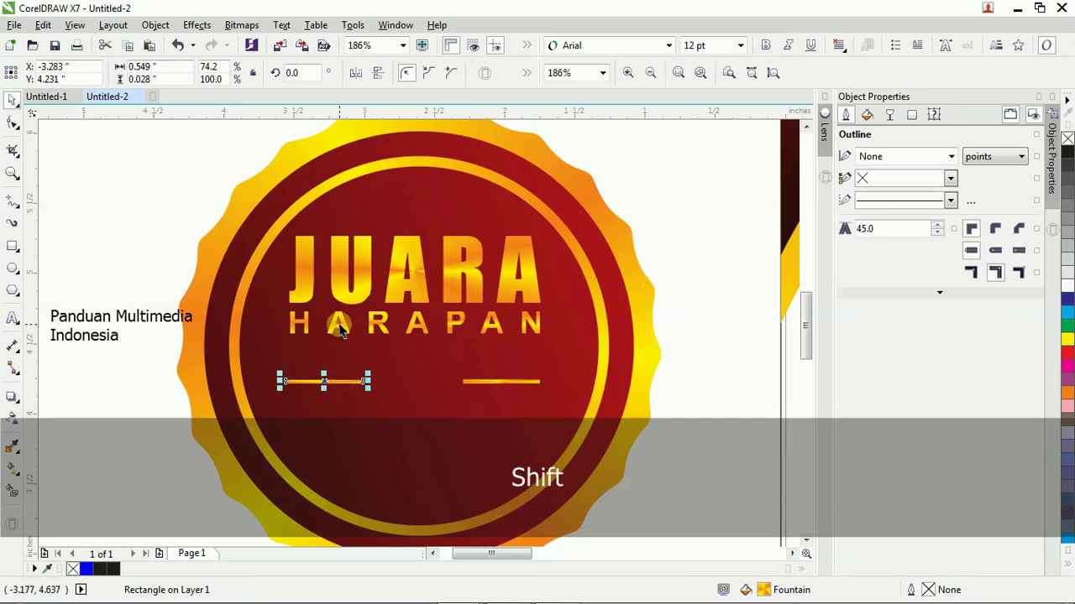
shift+click(339, 329)
key(l)
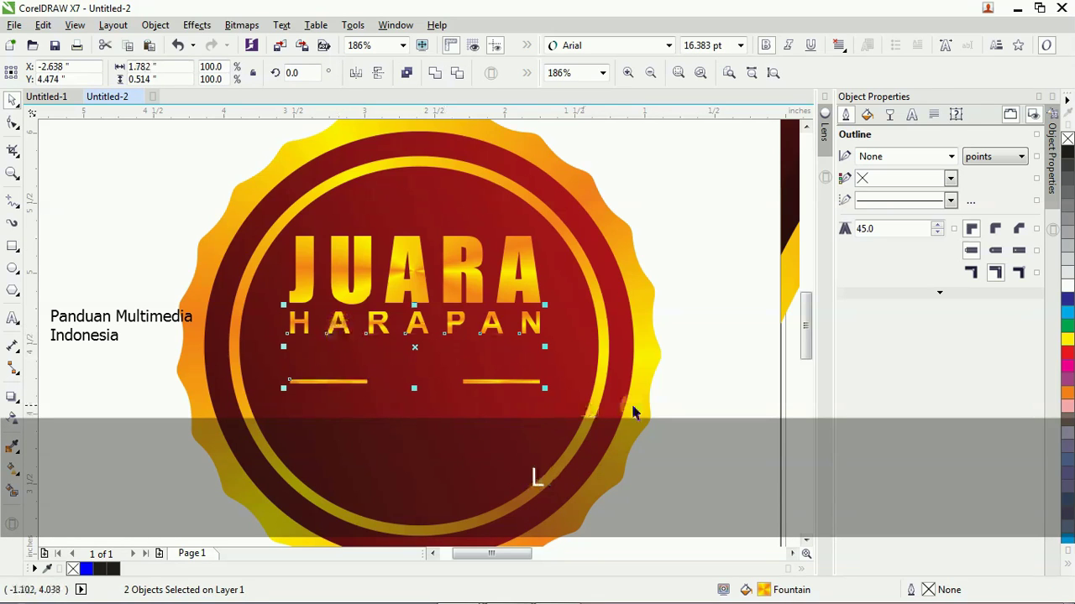
Group the two thin gold bars below the HARAPAN text
click(707, 376)
click(501, 383)
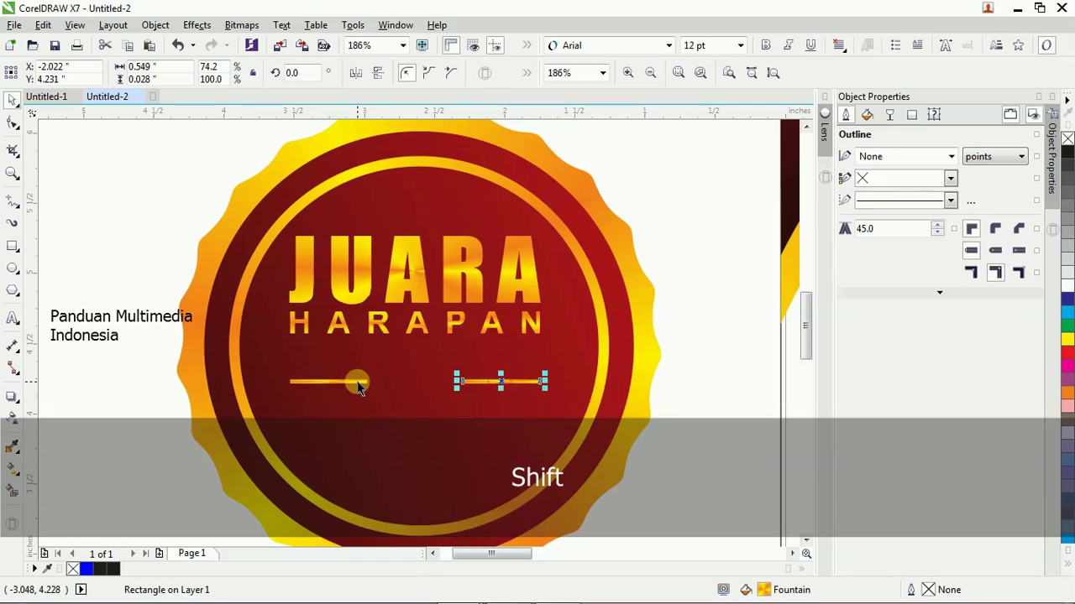
shift+click(357, 382)
key(ctrl+g)
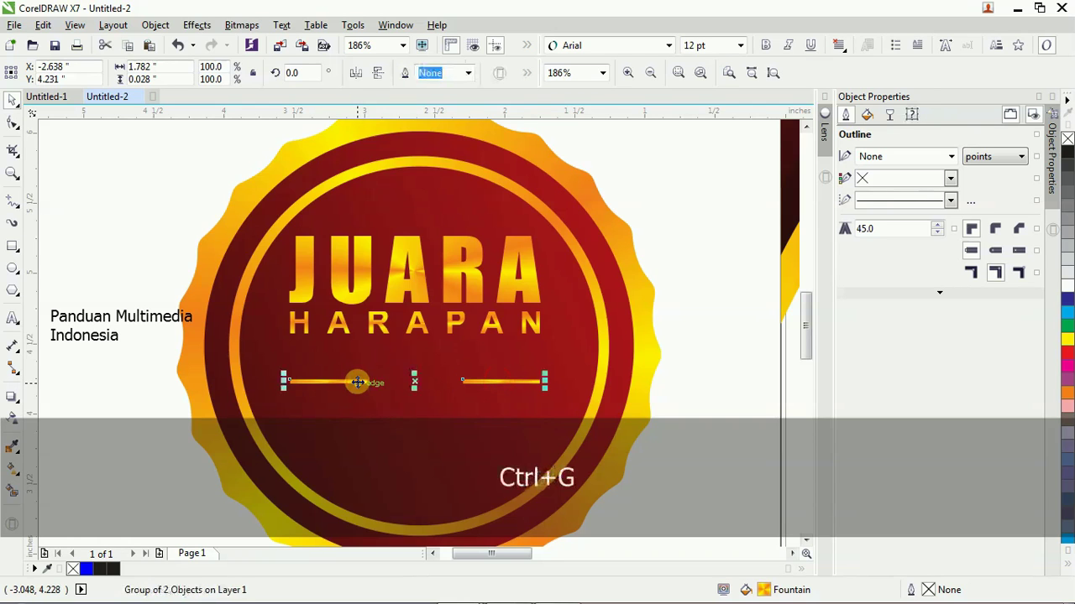
Draw a five-pointed star about 0.34 by 0.32 inches in the gap between the two gold bars
click(14, 292)
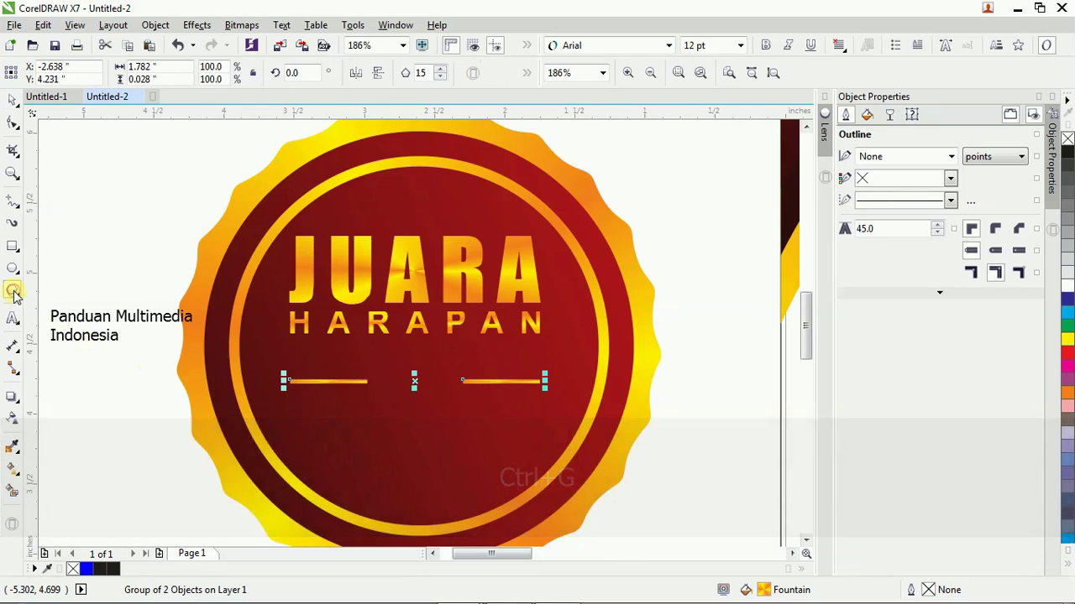
click(19, 294)
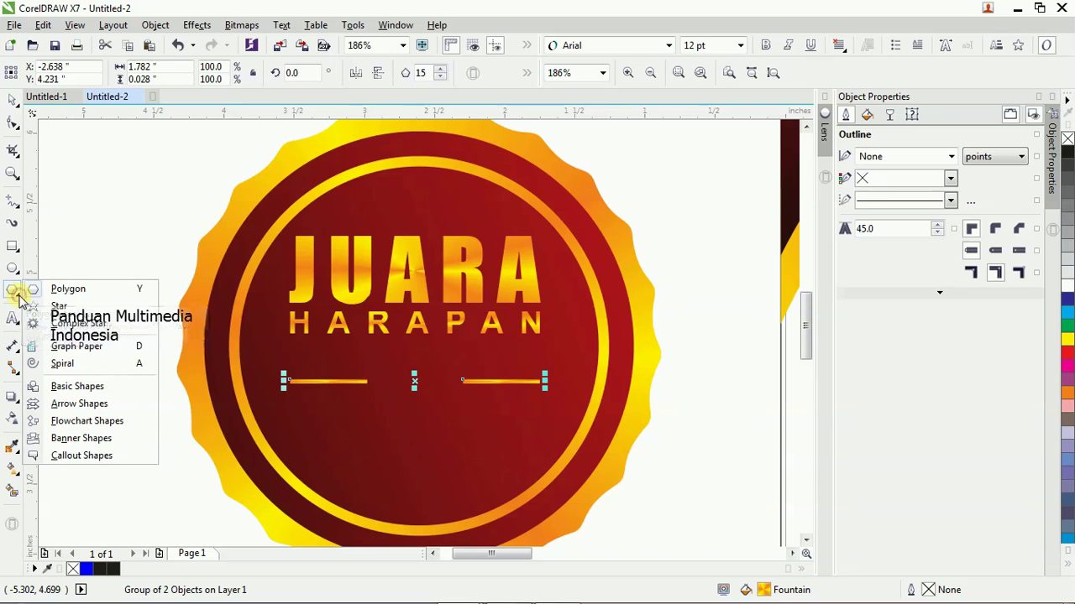
click(59, 305)
drag(418, 358, 422, 400)
drag(454, 353, 418, 395)
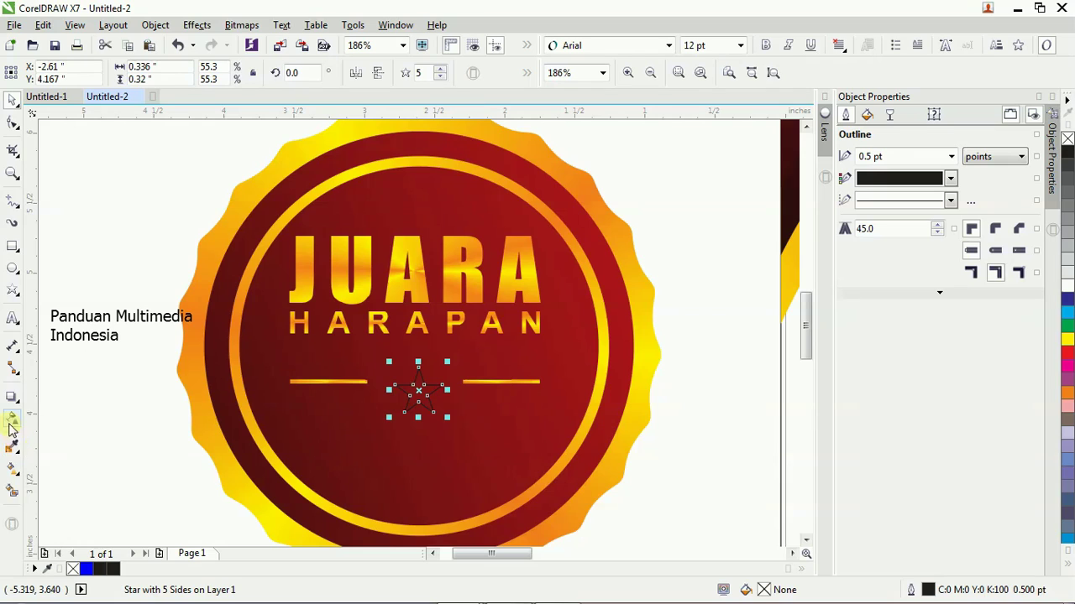
Fill the star with a copy of the JUARA text's gold gradient and enlarge it to about 0.38 by 0.36 inches
click(12, 470)
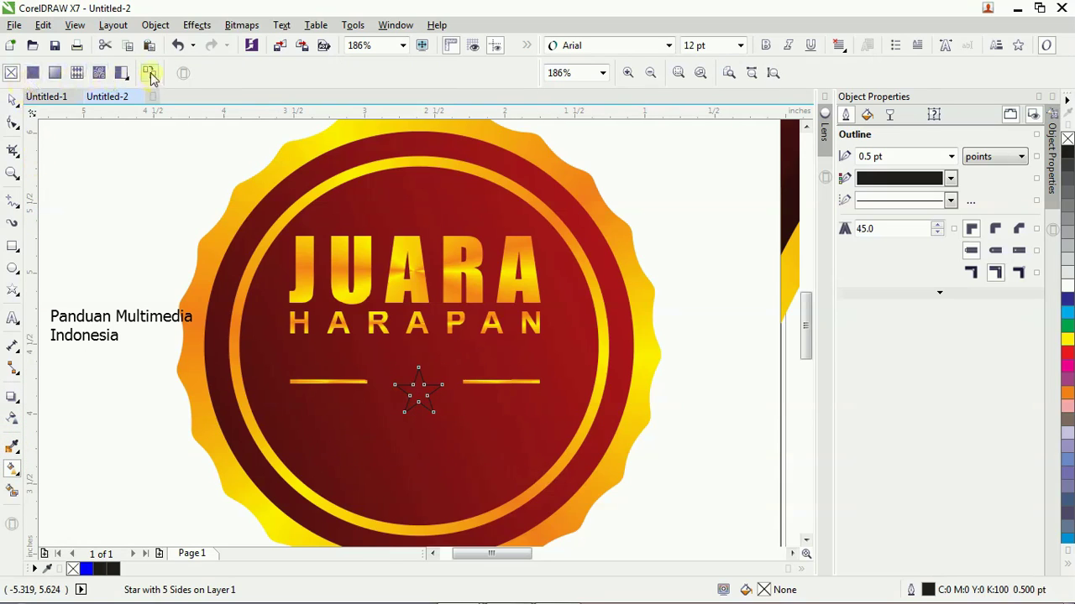
click(334, 253)
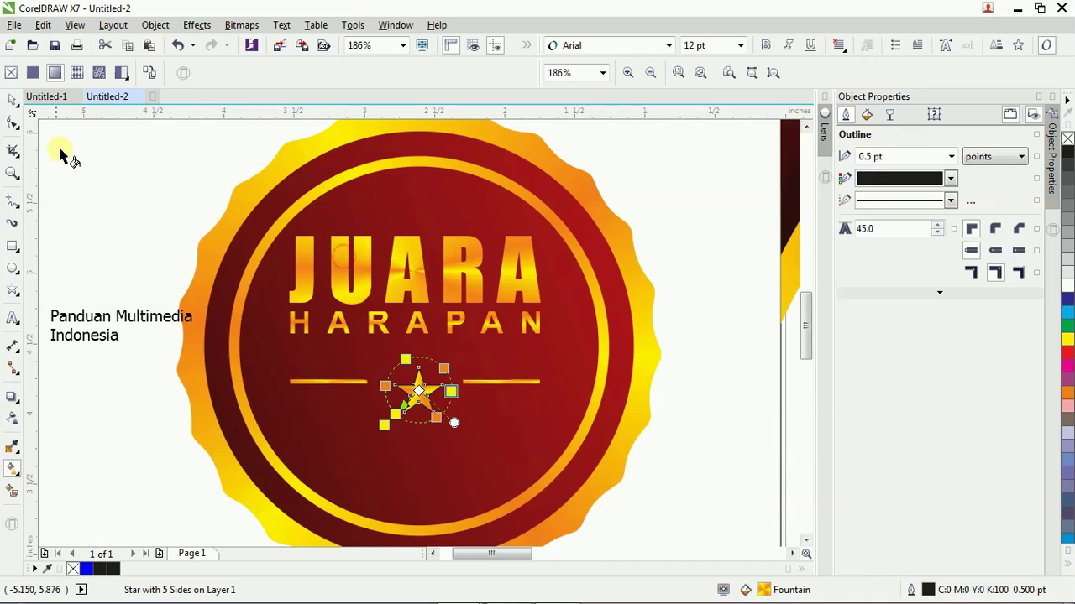
click(12, 101)
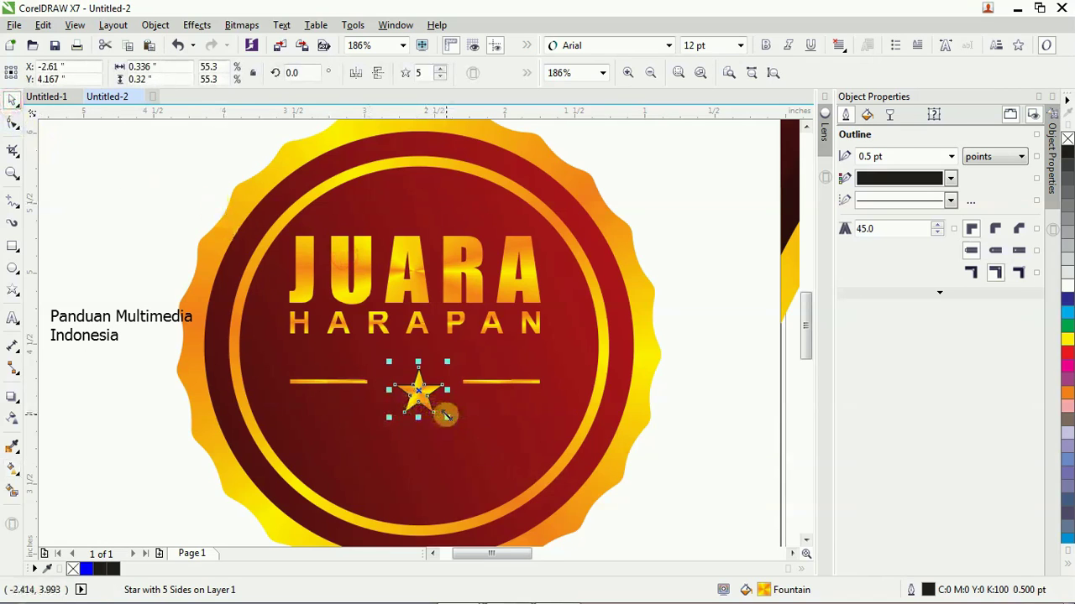
drag(445, 414, 485, 403)
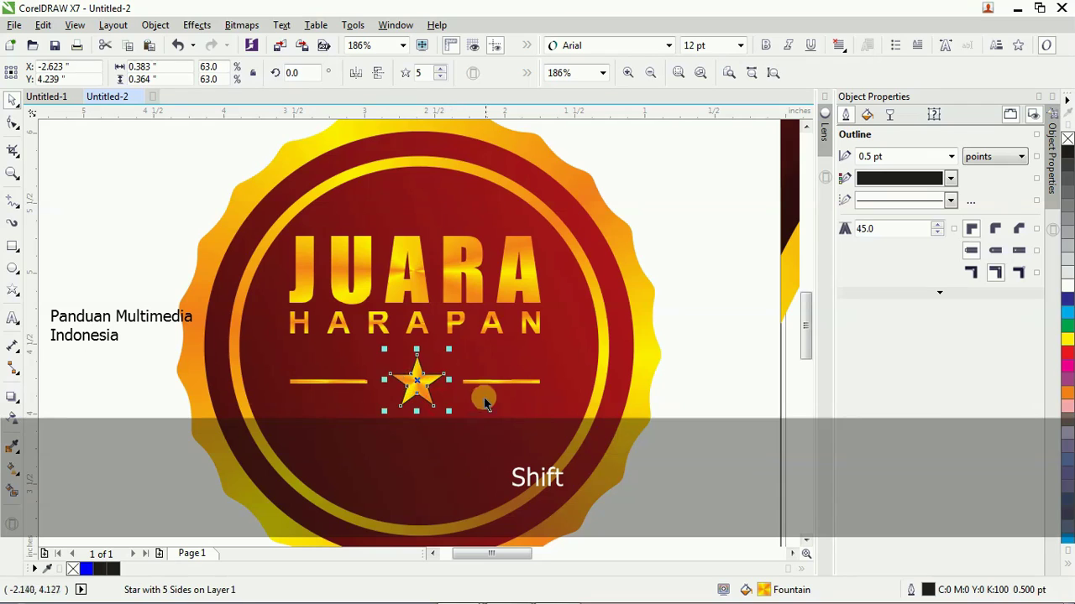
Center the star horizontally and vertically on the grouped gold bars and remove its outline
shift+click(489, 383)
shift+click(336, 379)
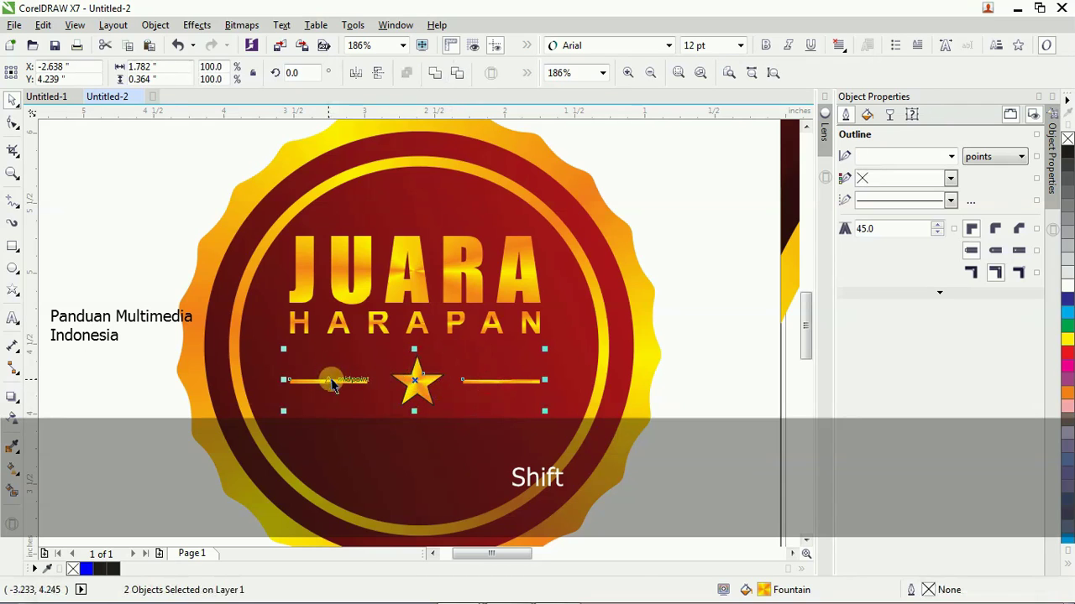
key(c)
key(e)
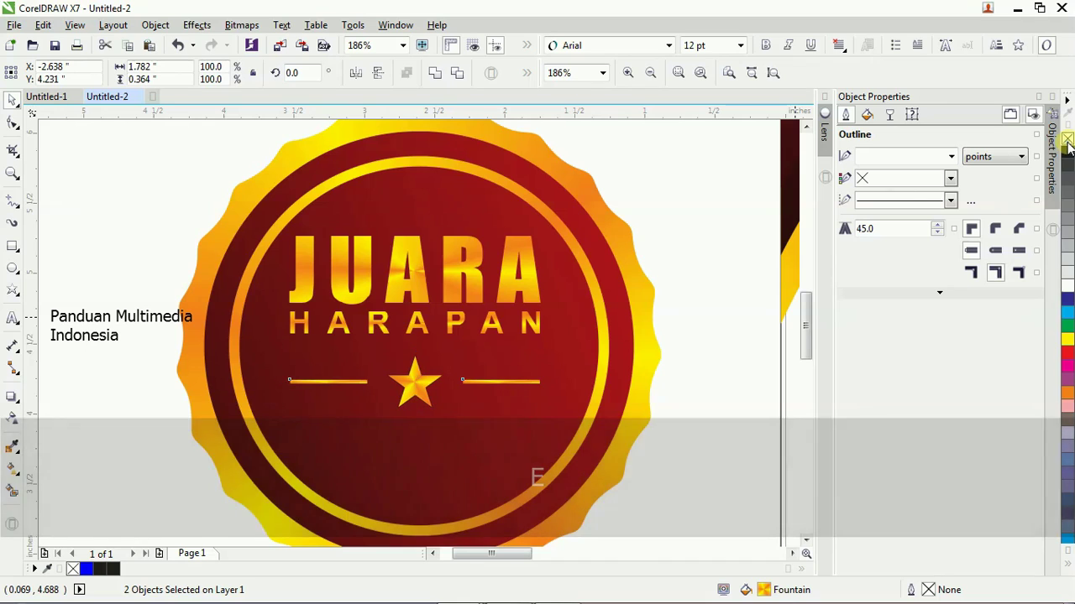
click(744, 195)
Place a reduced copy of the HARAPAN text below the left gold bar and change its wording to 2017
click(456, 321)
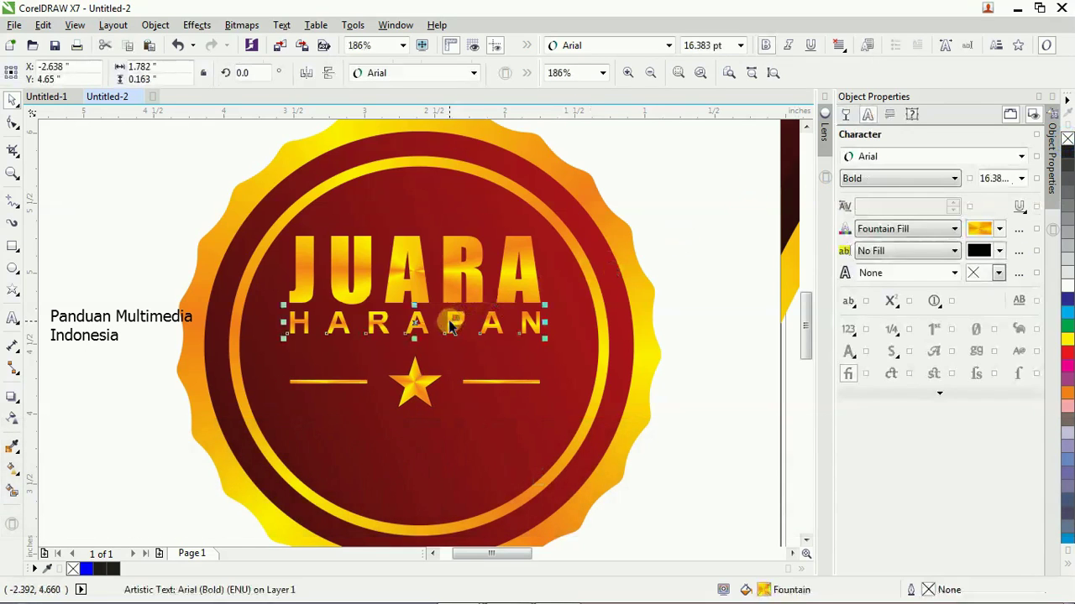
drag(542, 312, 355, 428)
double_click(353, 425)
key(ctrl+a)
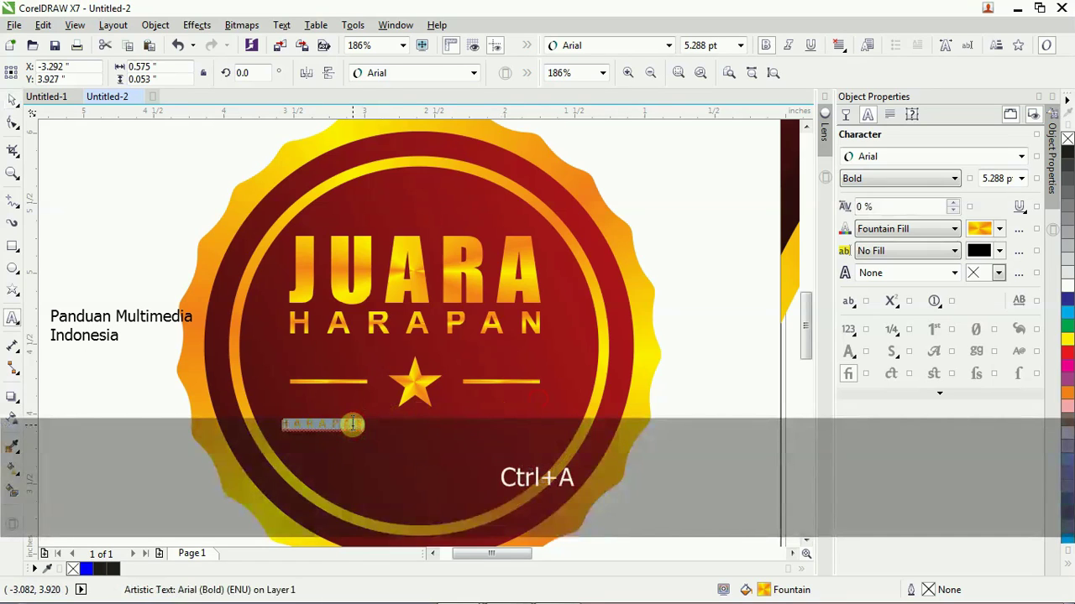
scroll(352, 425, up, 2)
text(2017)
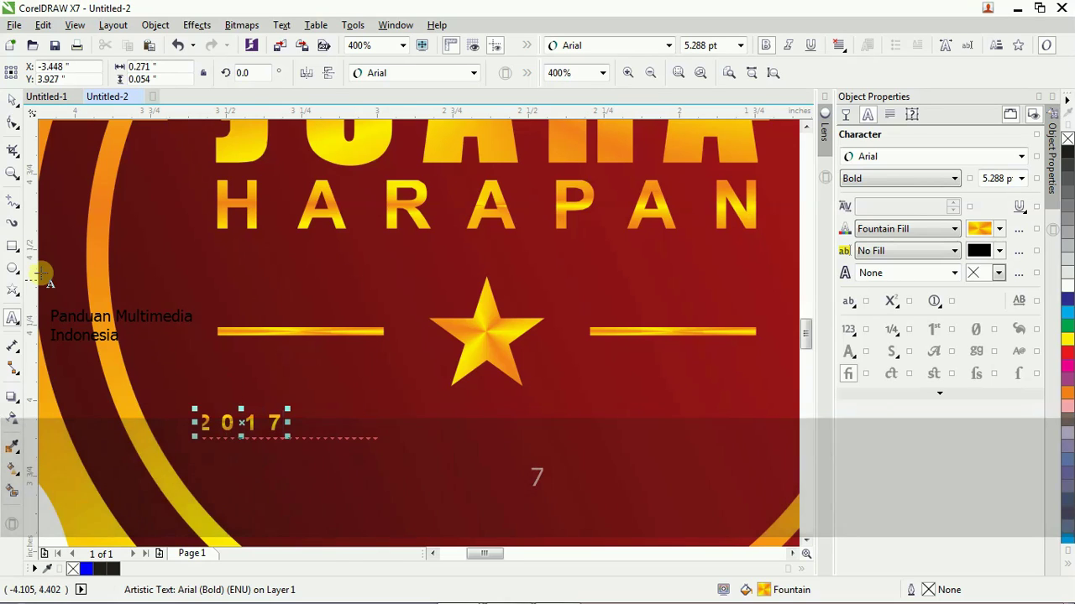
Enlarge the 2017 text to about 10.3 pt and fit it directly beneath the left gold bar
click(12, 100)
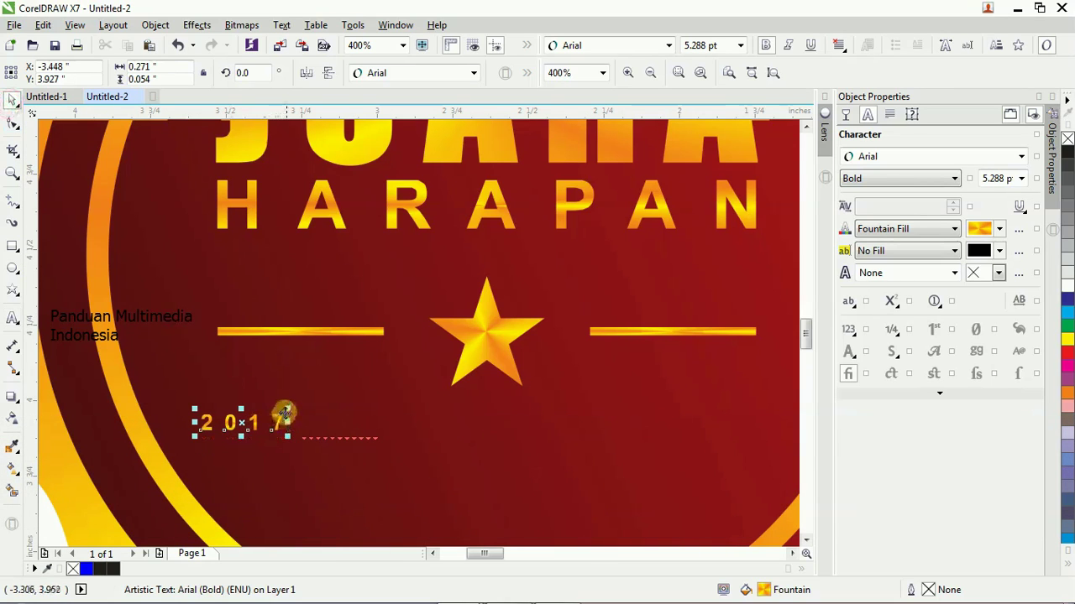
drag(286, 411, 384, 389)
Copy the 2017 text beneath the right gold bar and change the copy to 2018
drag(326, 373, 753, 357)
double_click(731, 356)
text(8)
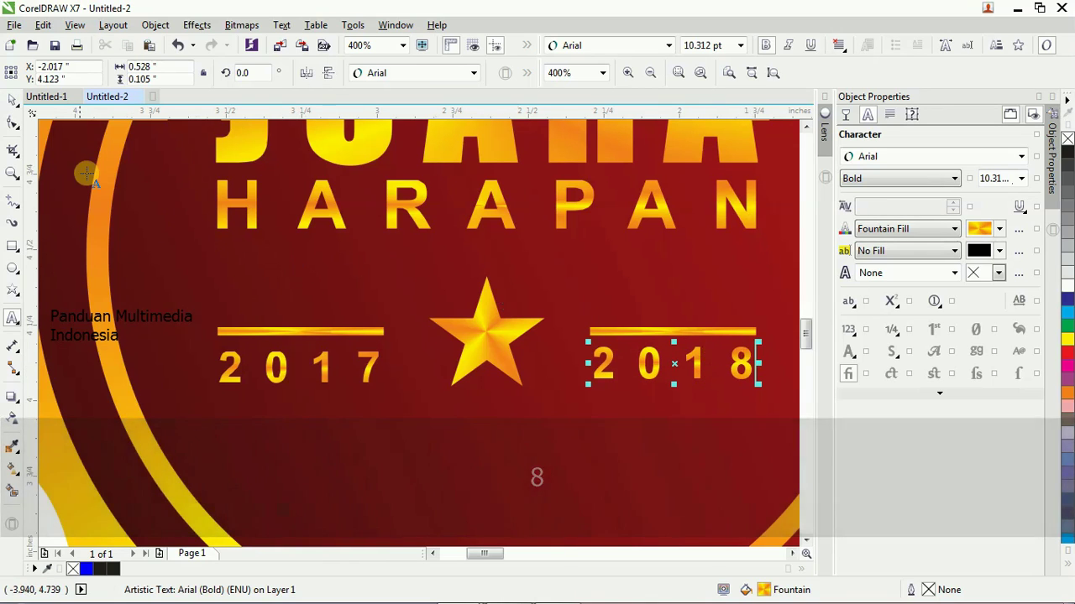
click(13, 100)
scroll(584, 319, down, 3)
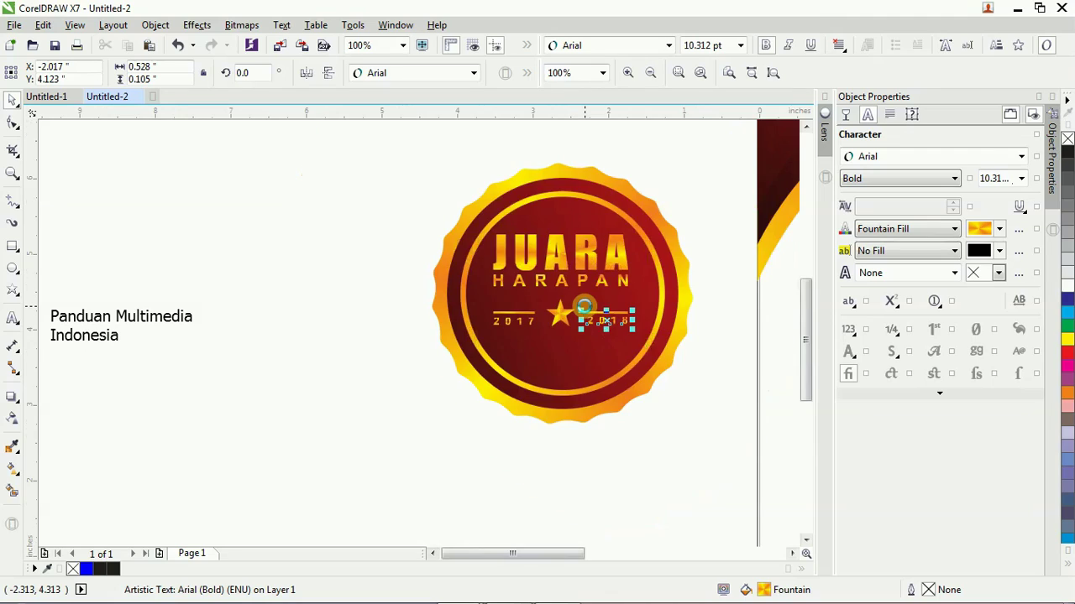